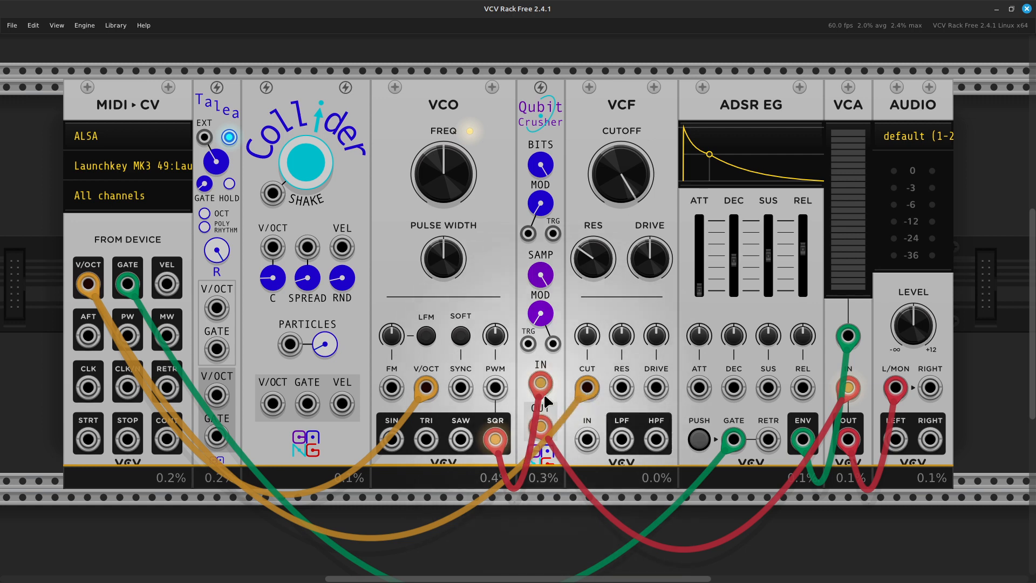
- Repatch the VCO square output directly into the VCA input, bypassing the Qubit Crusher
drag(534, 385, 495, 439)
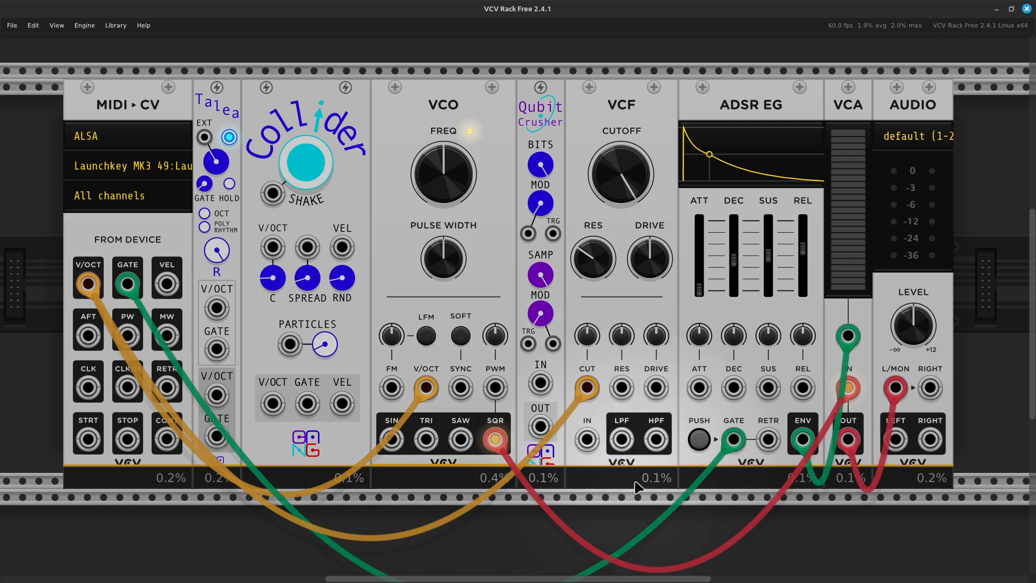
- Route the VCO square output through the Qubit Crusher: connect the crusher's output to the VCA input and the square output to its input with red cables
drag(499, 435, 540, 438)
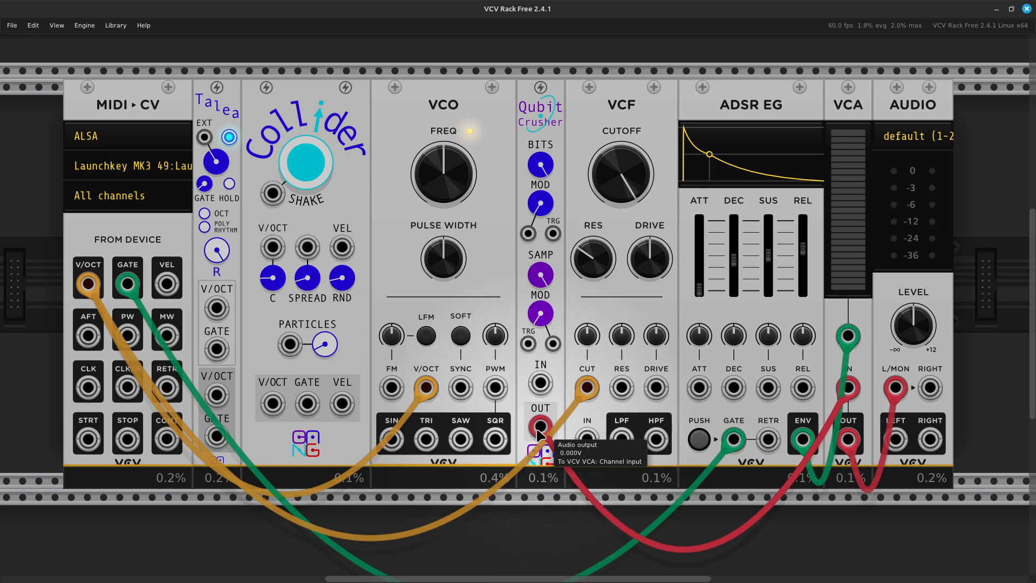
right_click(493, 450)
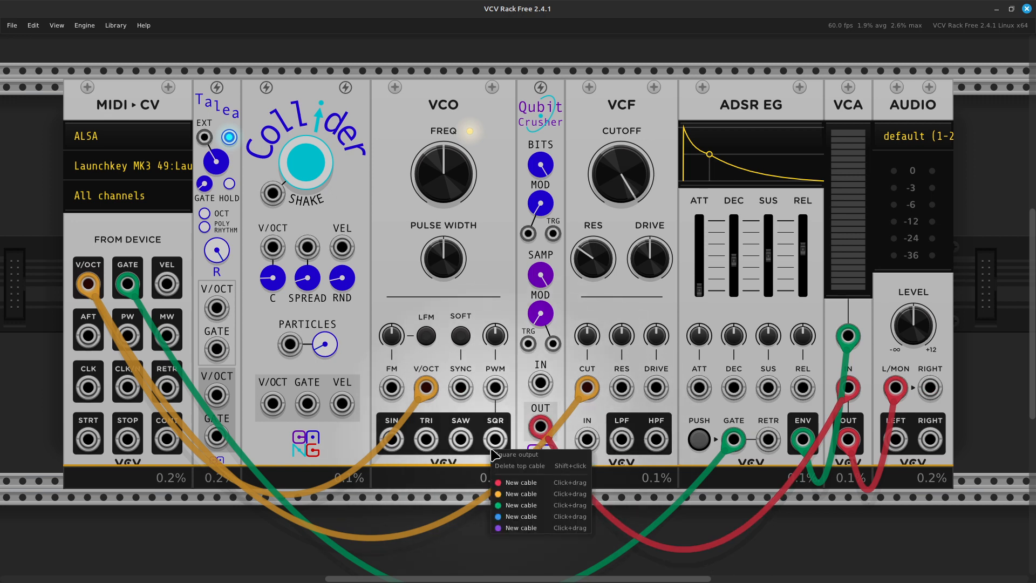
click(520, 485)
mouse_move(520, 486)
mouse_down()
mouse_move(522, 511)
mouse_move(522, 100)
mouse_up()
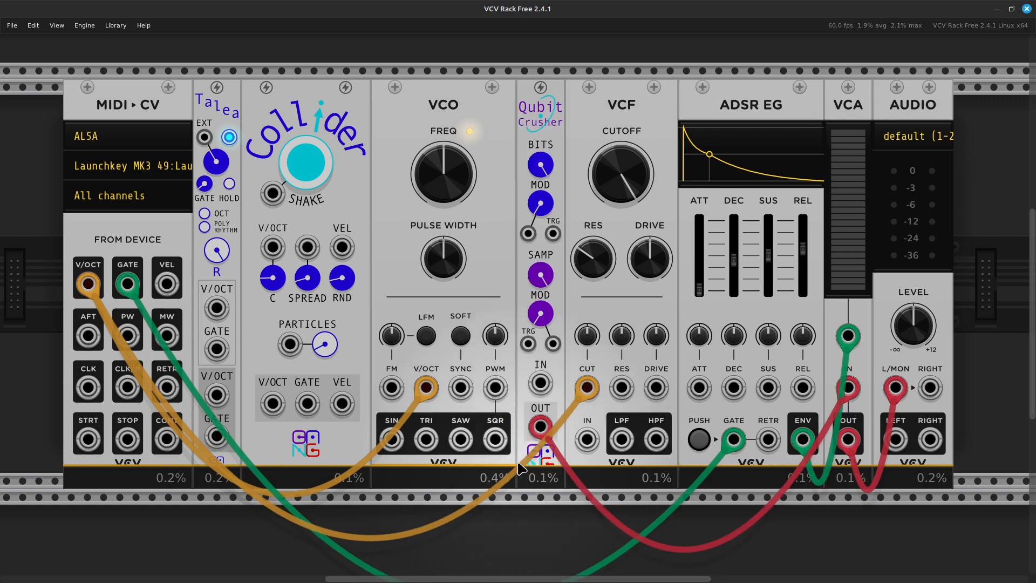
right_click(495, 437)
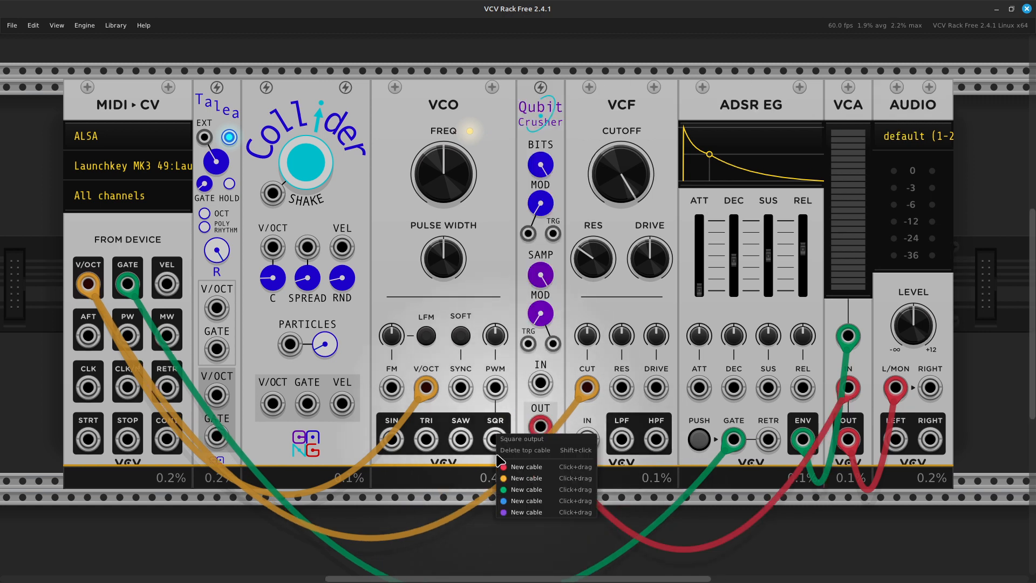
click(508, 458)
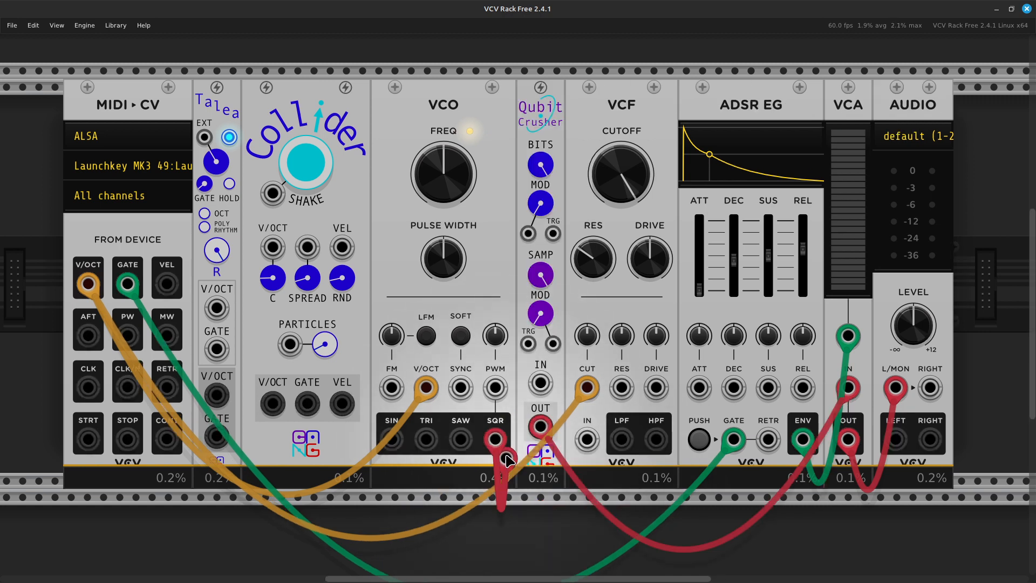
click(534, 393)
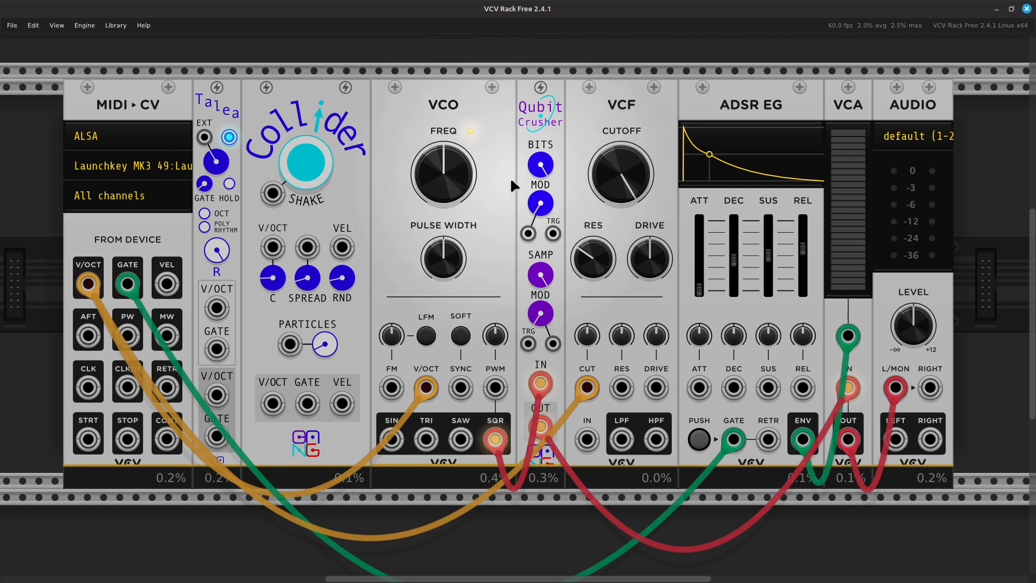
- Turn the Qubit Crusher's bit rate down close to its minimum
mouse_move(541, 155)
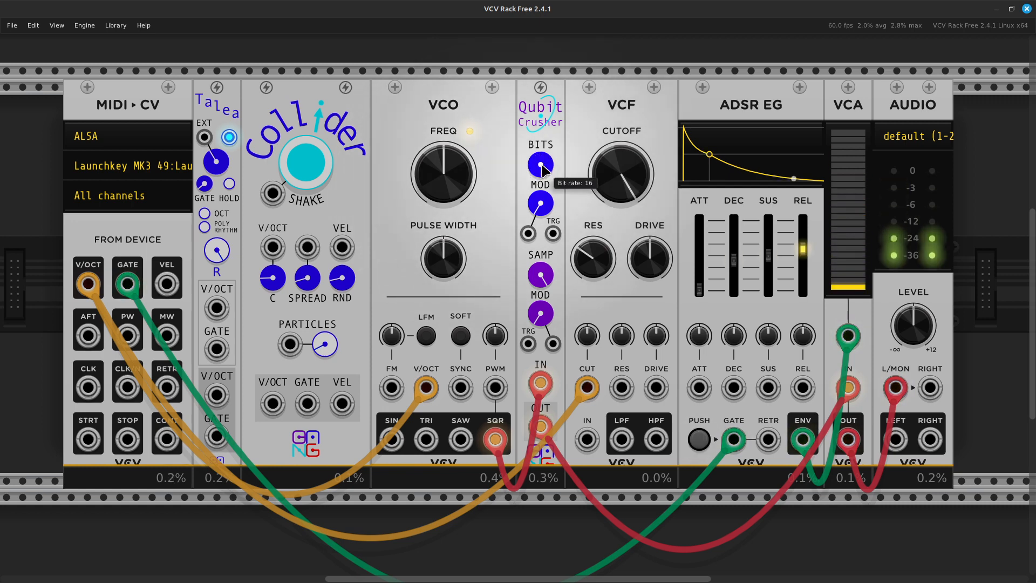
mouse_move(533, 172)
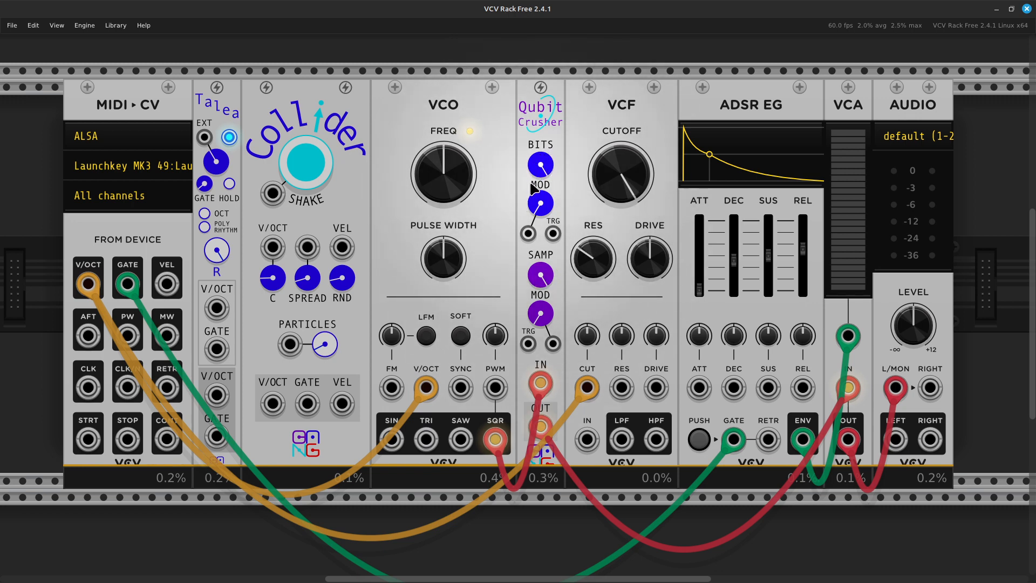
drag(541, 171, 541, 209)
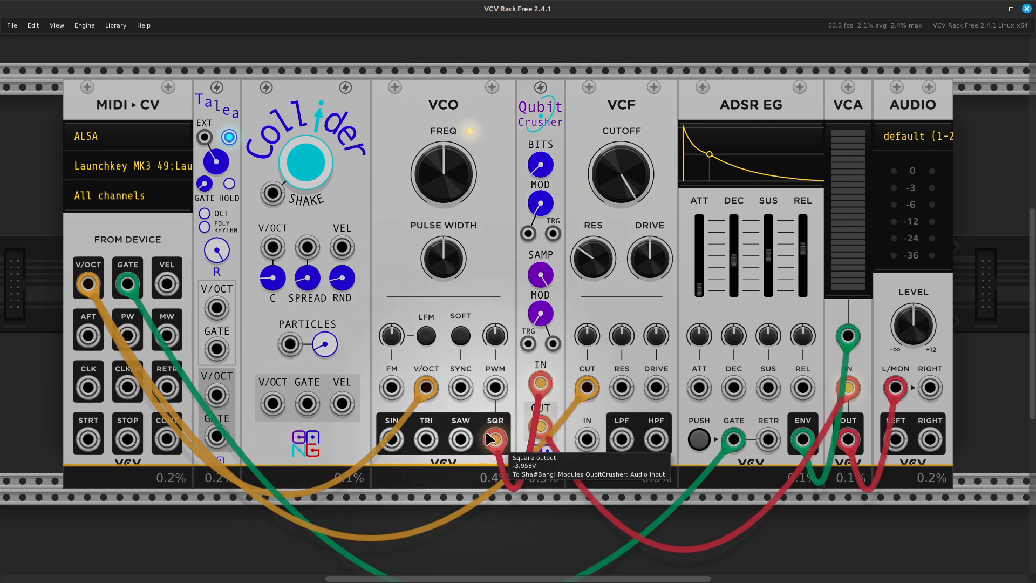
- Feed the Qubit Crusher from the VCO sine output instead of square and adjust its bit rate to about 8.64
drag(490, 442, 391, 438)
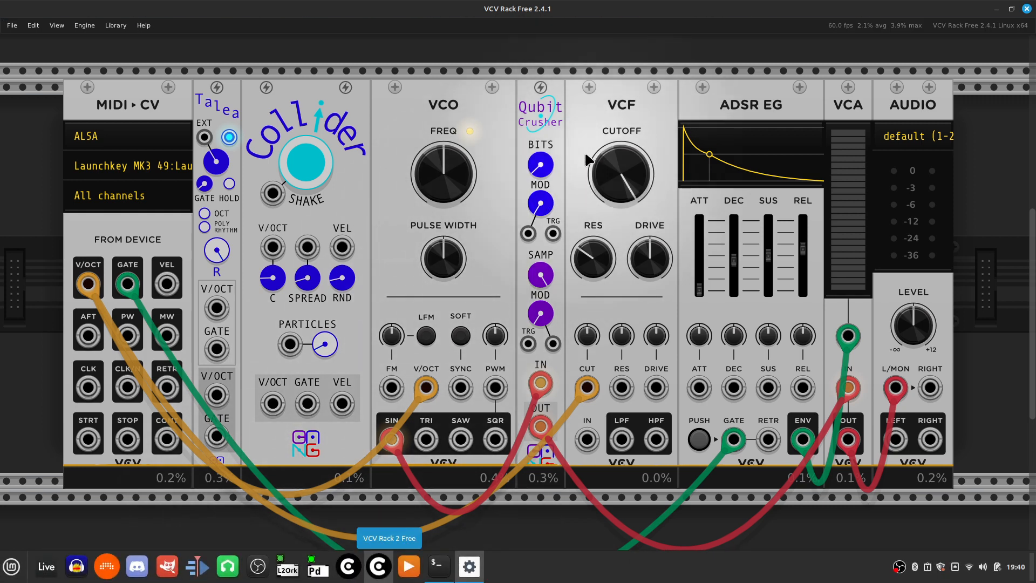
drag(538, 168, 538, 51)
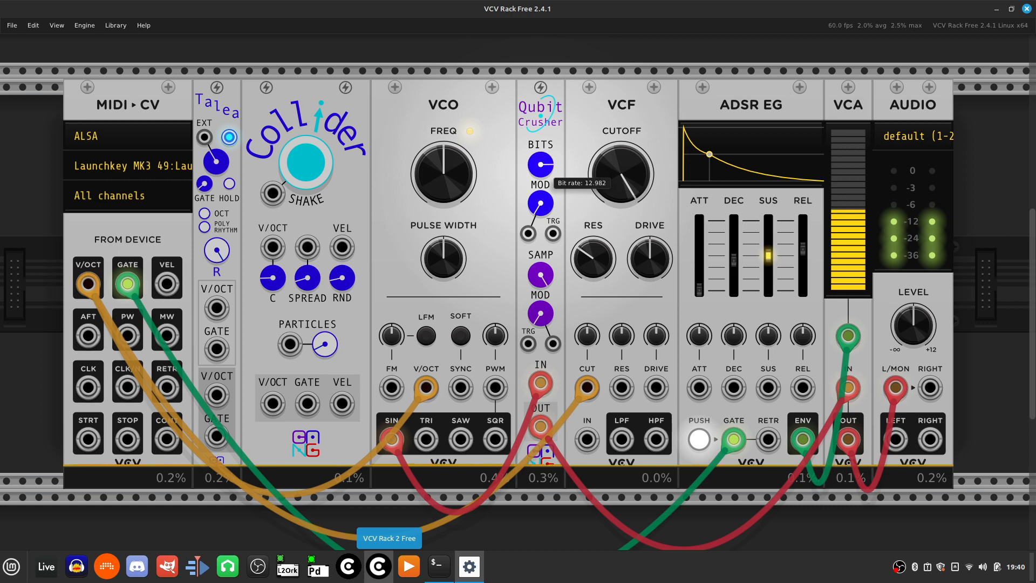
drag(540, 165, 540, 168)
mouse_move(540, 165)
mouse_down()
mouse_move(540, 194)
mouse_move(540, 151)
mouse_up()
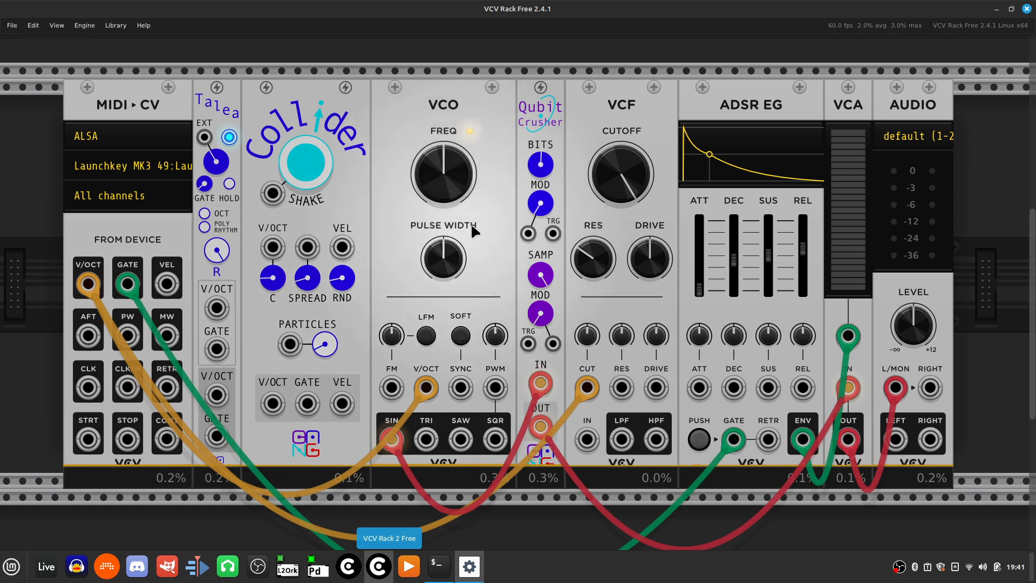
- Patch the MIDI mod wheel output into the Qubit Crusher's bit rate modulation input and set the modulation amount to about 60.6%
right_click(527, 236)
drag(538, 297, 166, 335)
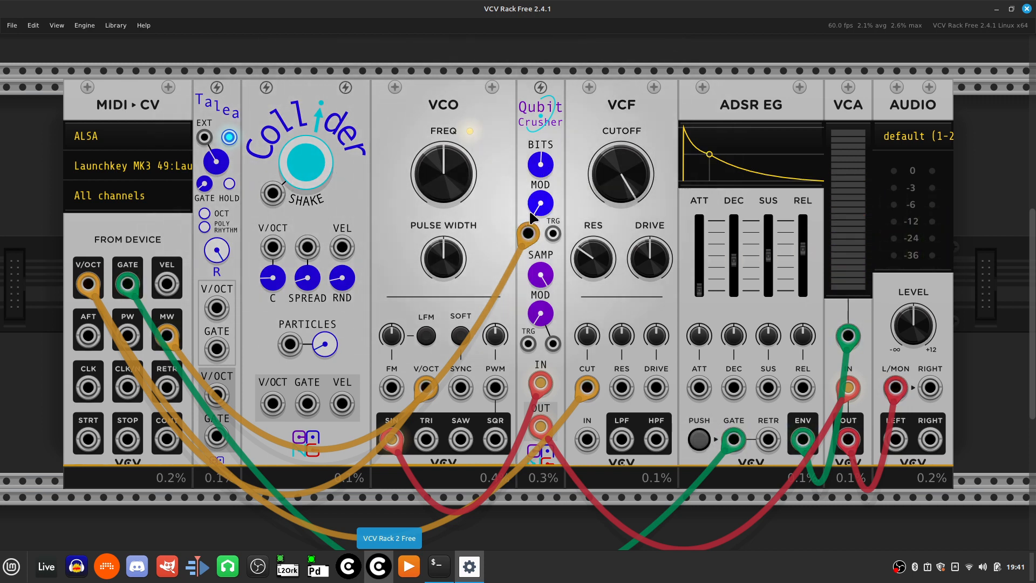
drag(537, 212, 538, 170)
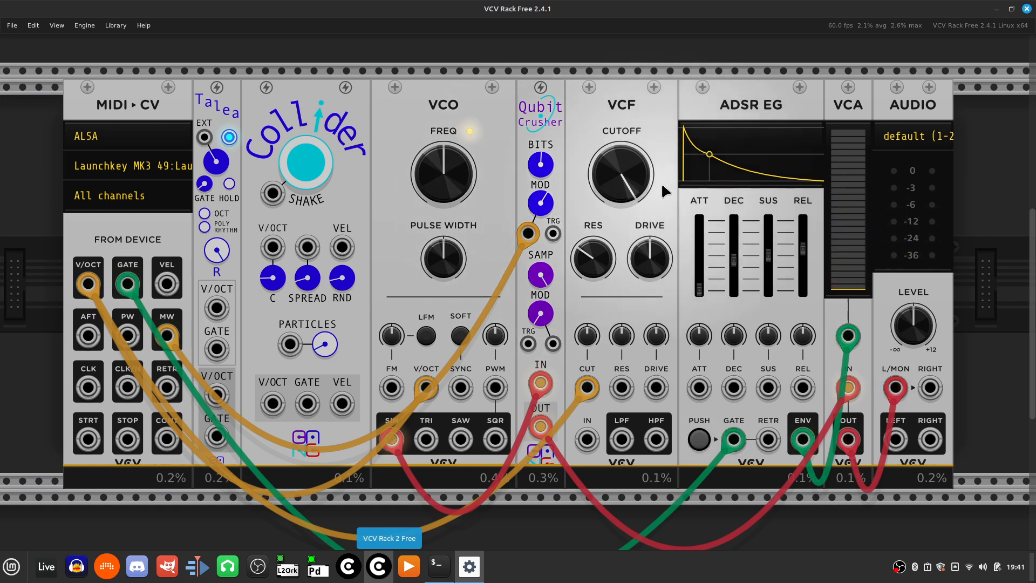
- Raise the bit rate modulation to 100% and lower the bit rate to 1
mouse_move(540, 203)
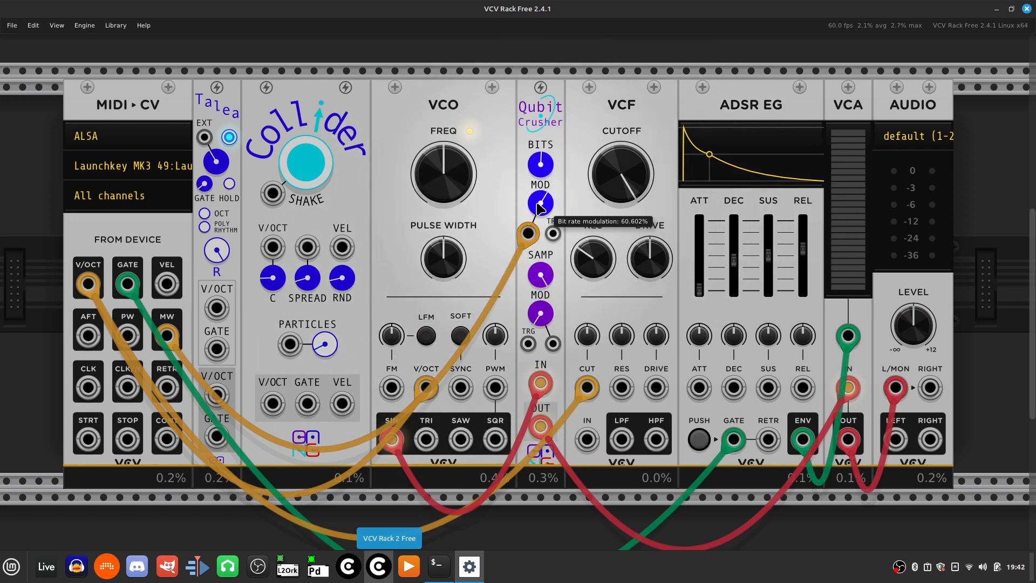
drag(540, 203, 540, 184)
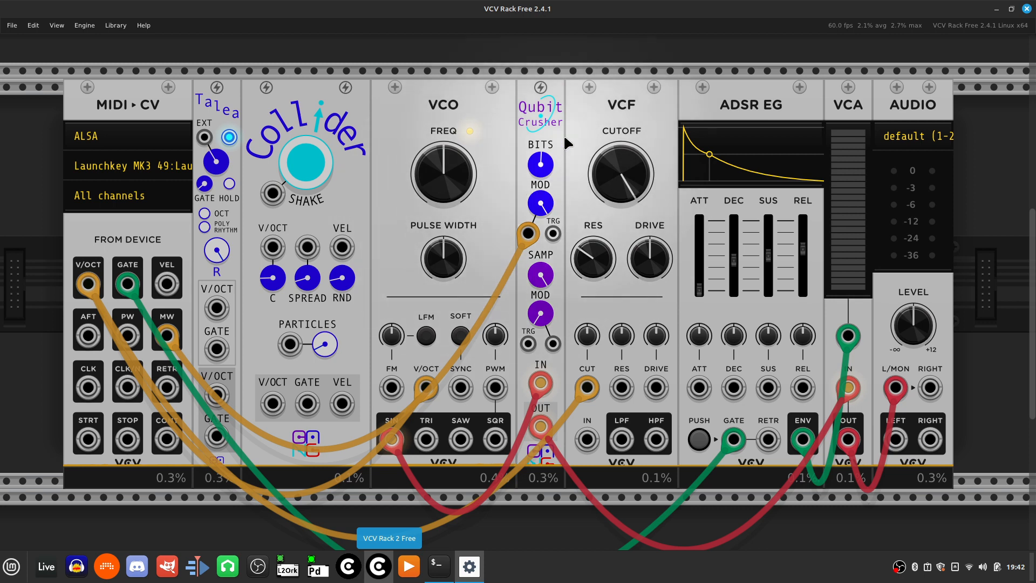
mouse_move(532, 170)
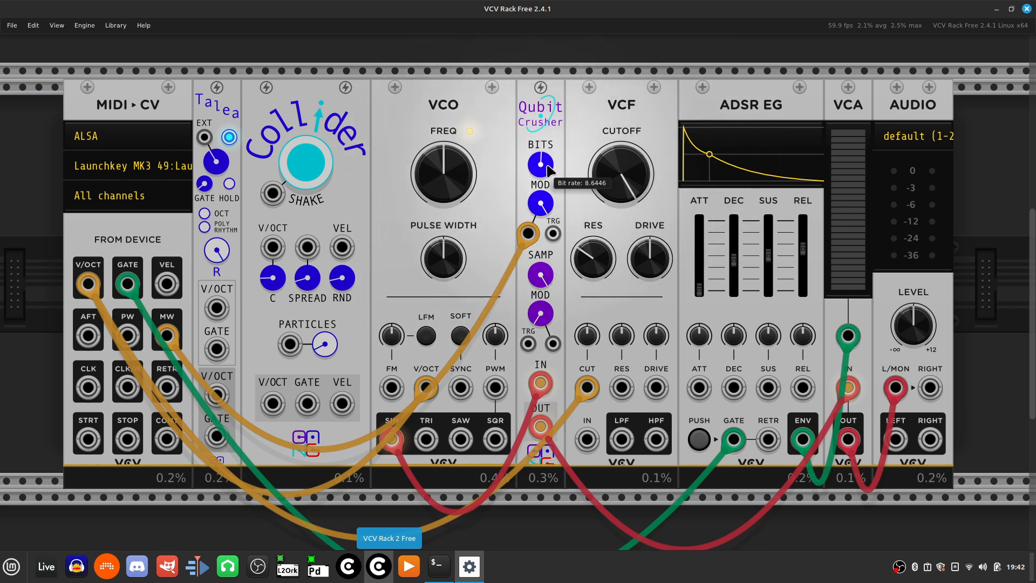
drag(540, 167, 540, 233)
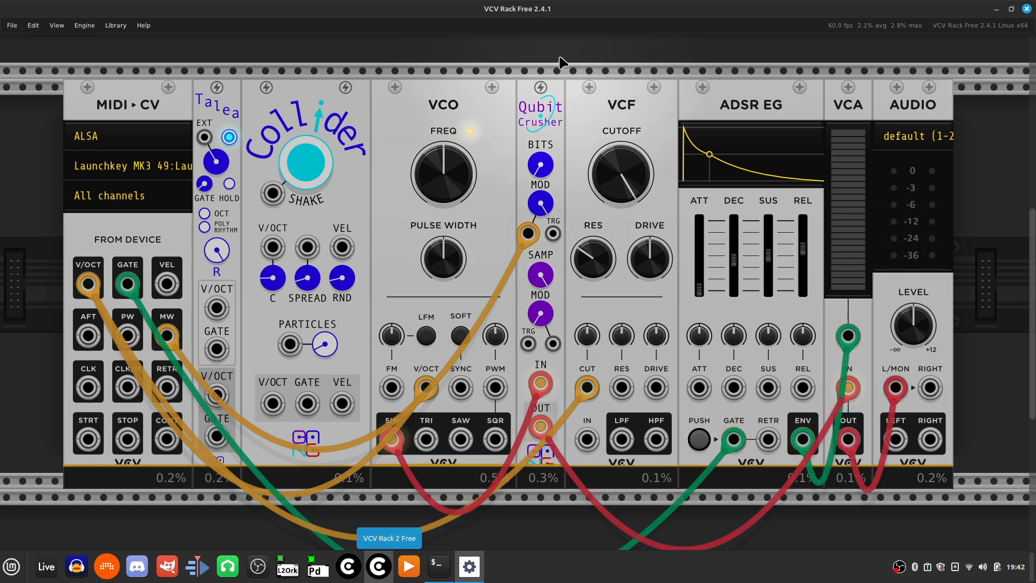
- Lower the bit rate modulation to about 0.84% and remove the mod wheel cable from the Qubit Crusher
mouse_move(542, 208)
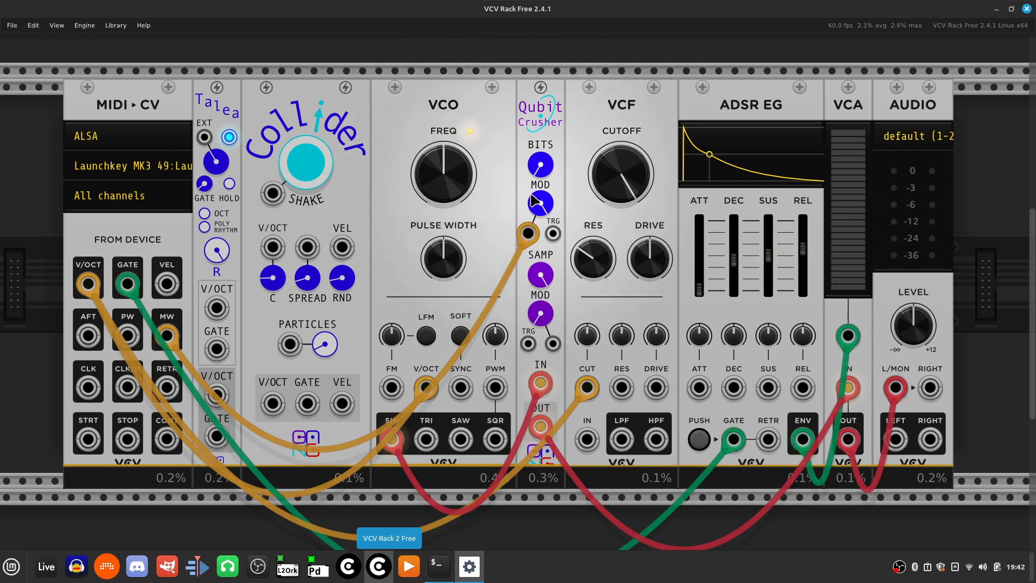
drag(540, 203, 540, 203)
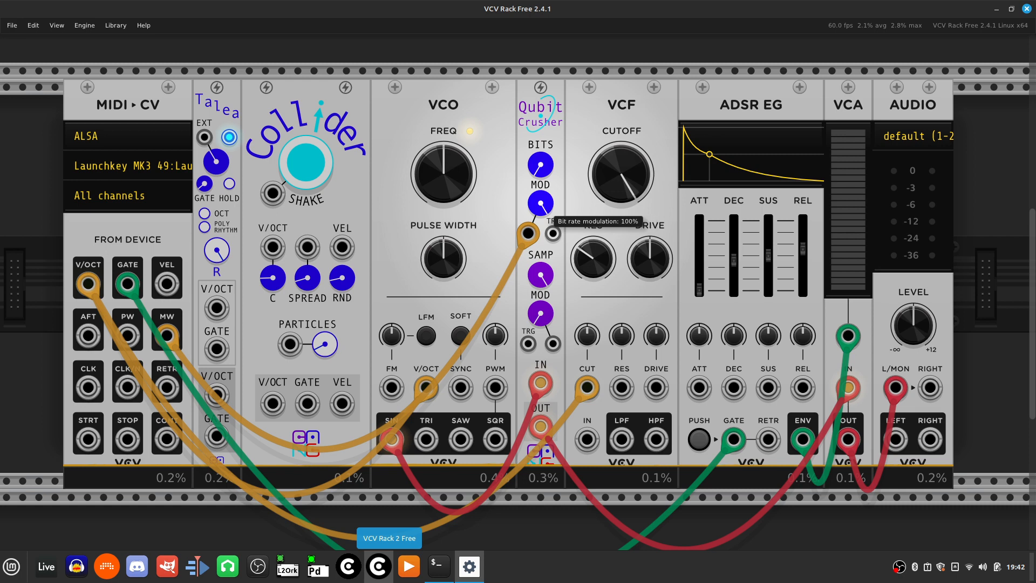
mouse_move(542, 176)
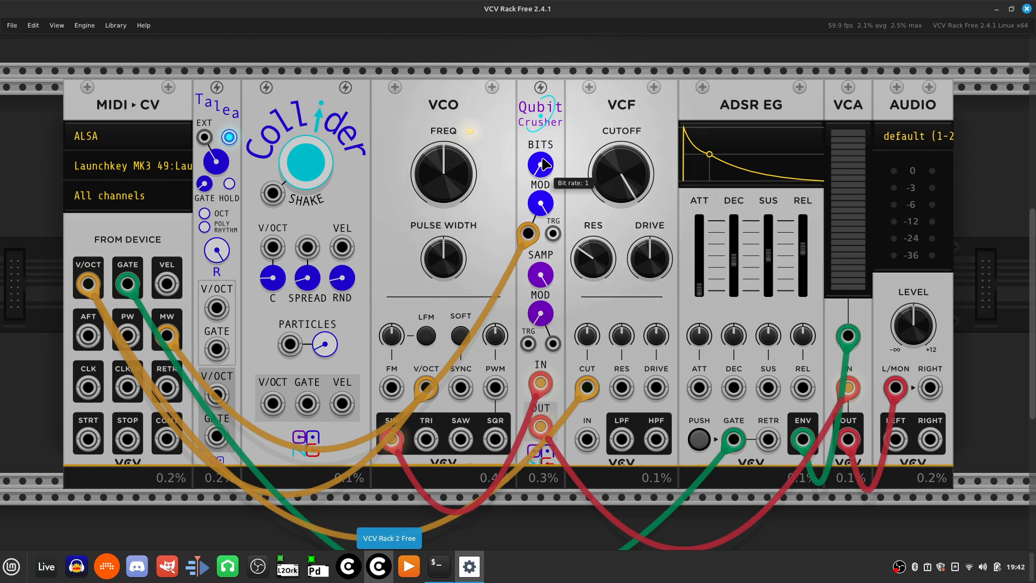
mouse_move(533, 207)
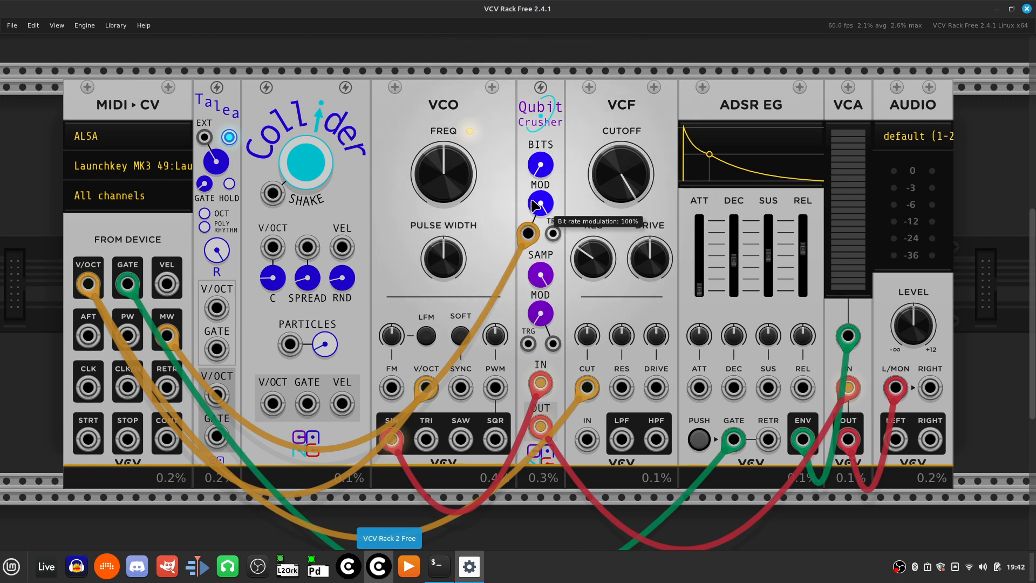
drag(540, 203, 540, 259)
drag(542, 209, 542, 207)
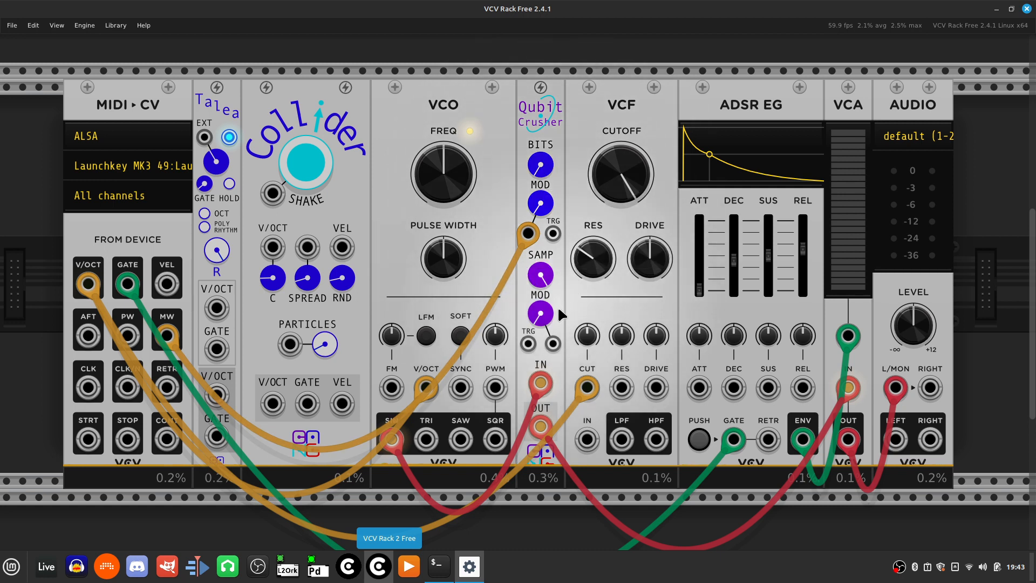
drag(527, 233, 561, 523)
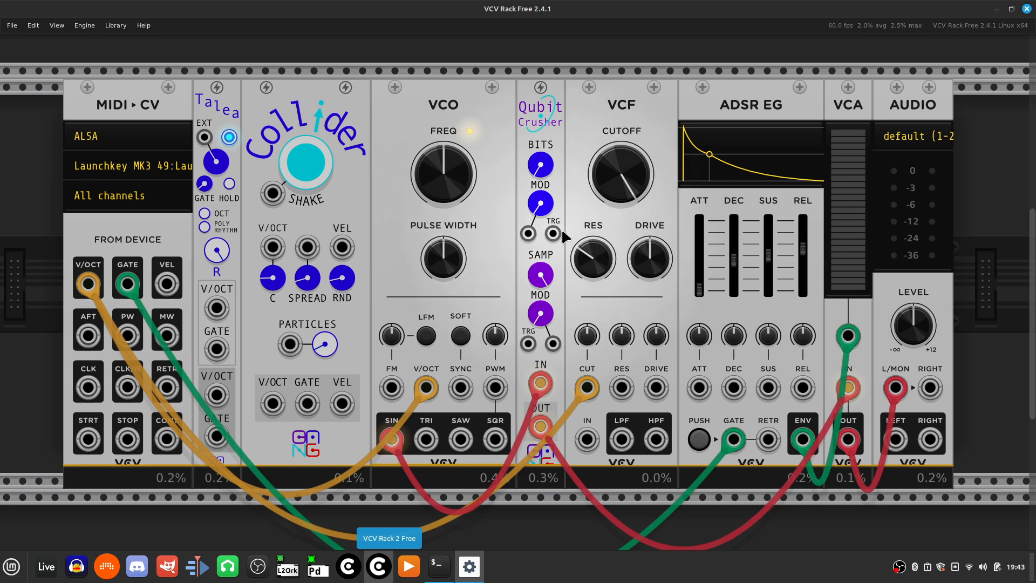
- Patch the MIDI gate output into the Qubit Crusher's randomize bit rate trigger input with a green cable
mouse_move(541, 207)
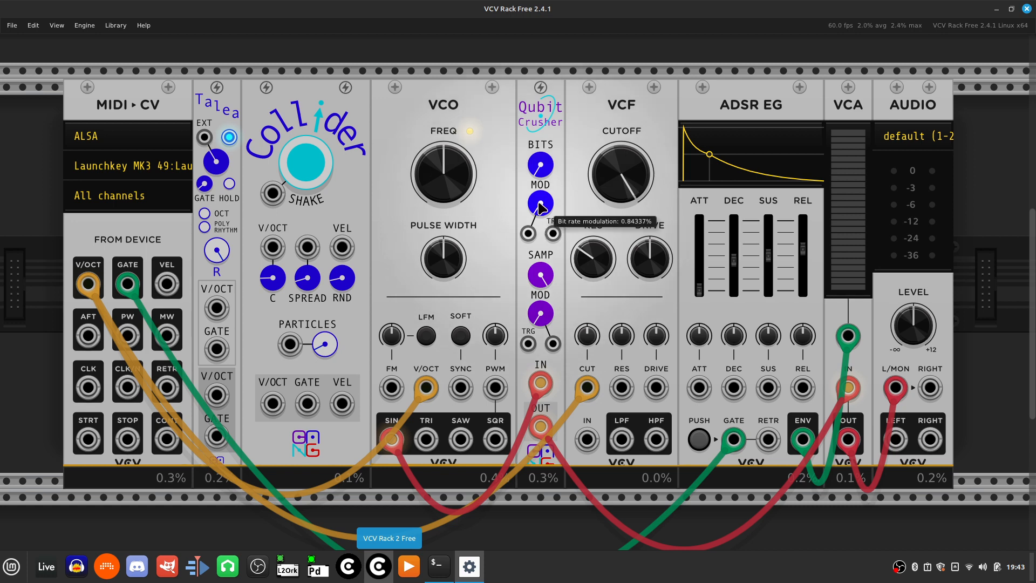
right_click(554, 239)
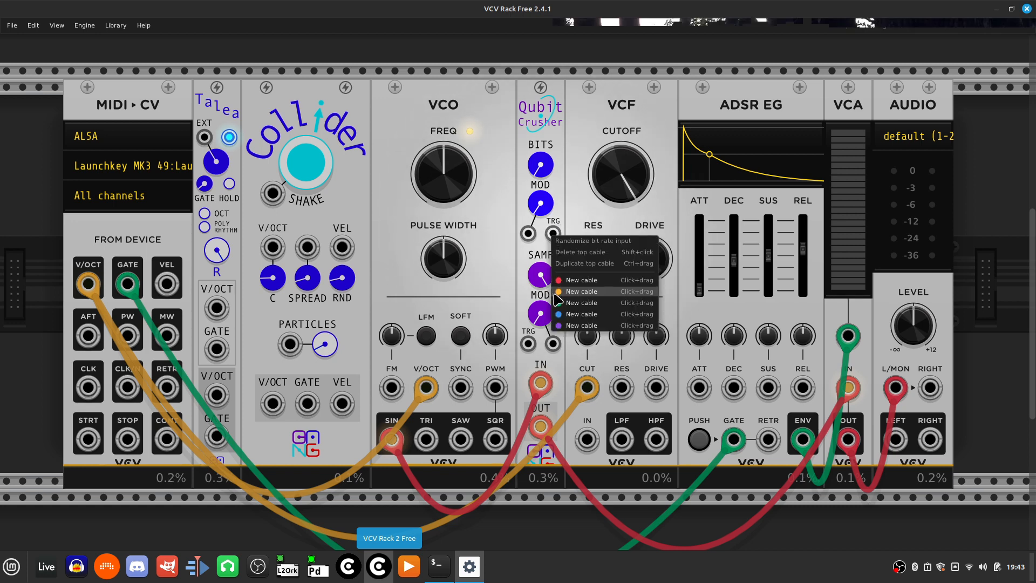
drag(562, 308, 136, 282)
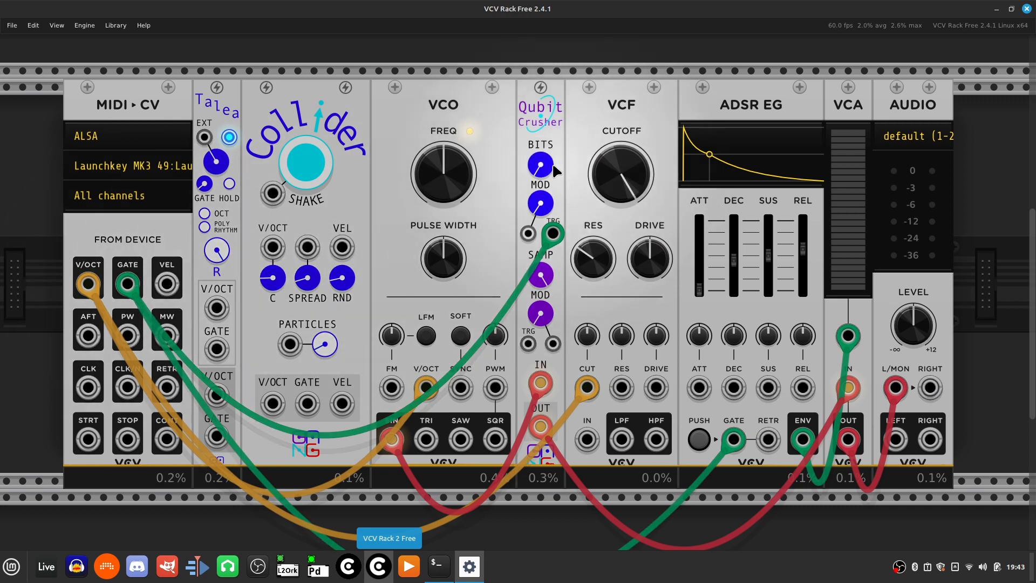
- Set the Qubit Crusher's bit rate modulation to 100% for the gate-triggered randomization
mouse_move(475, 180)
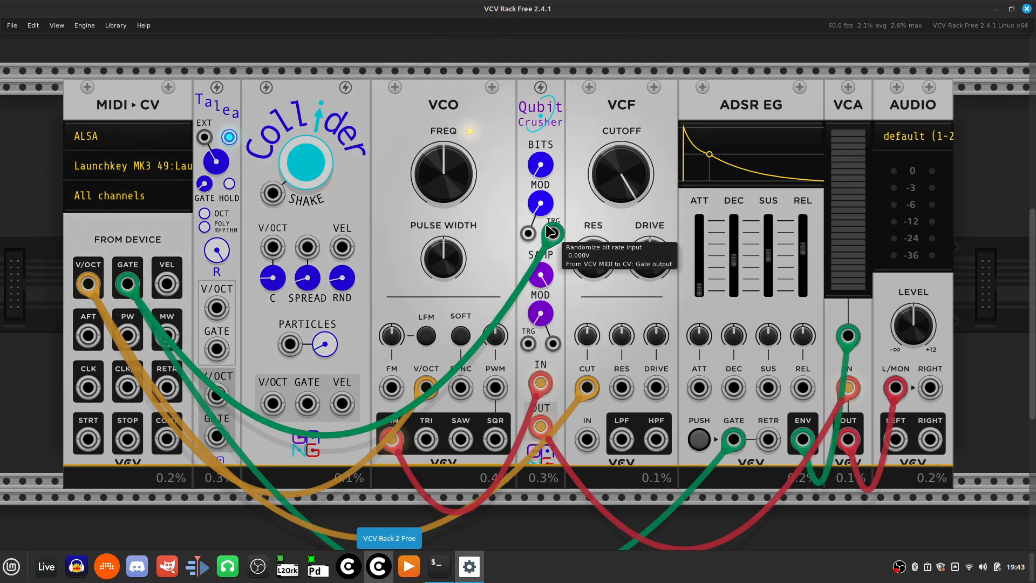
mouse_move(548, 209)
drag(547, 209, 547, 49)
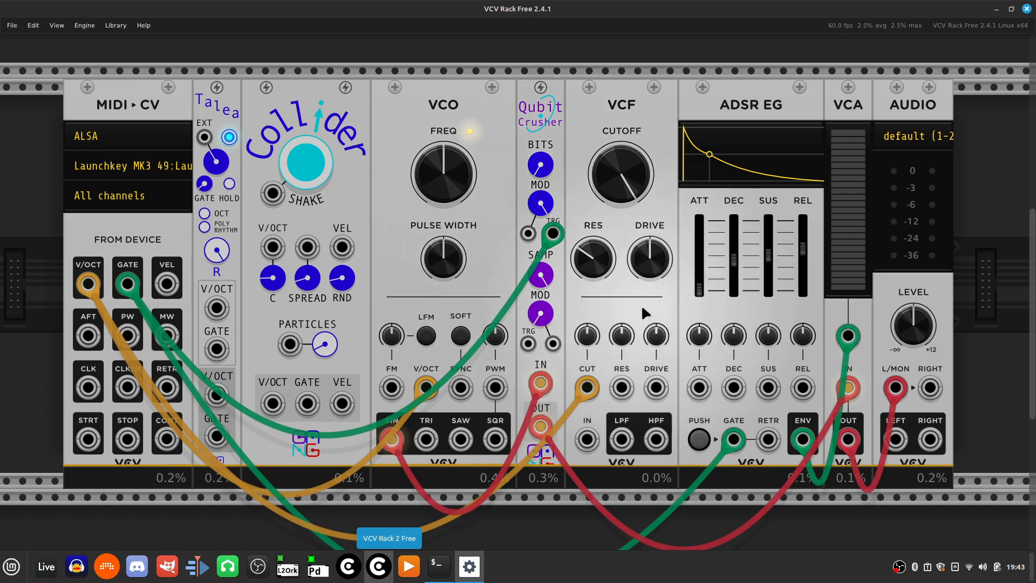
- Remove the green gate cable from the Qubit Crusher's randomize bit rate input
mouse_move(548, 198)
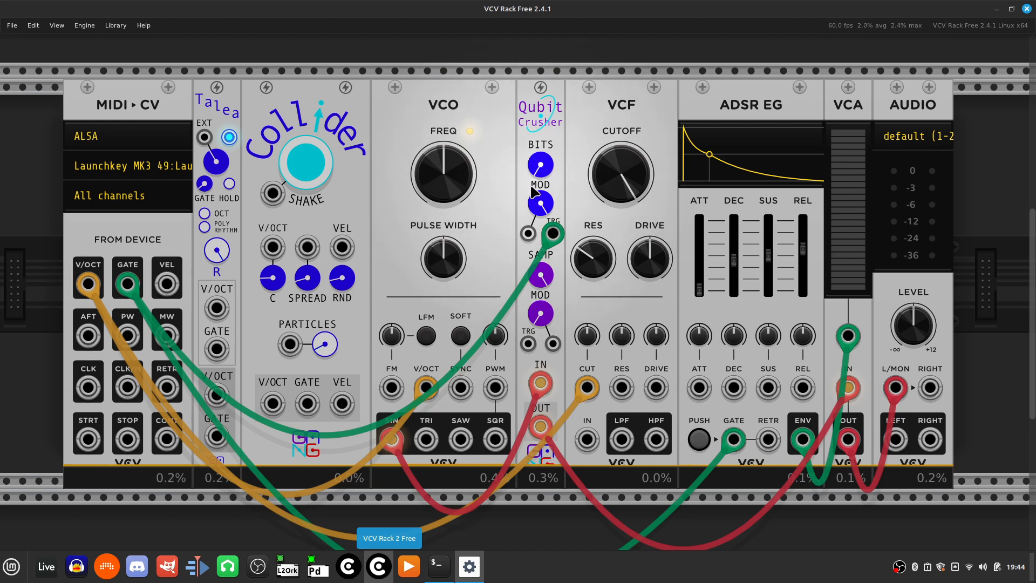
mouse_move(541, 279)
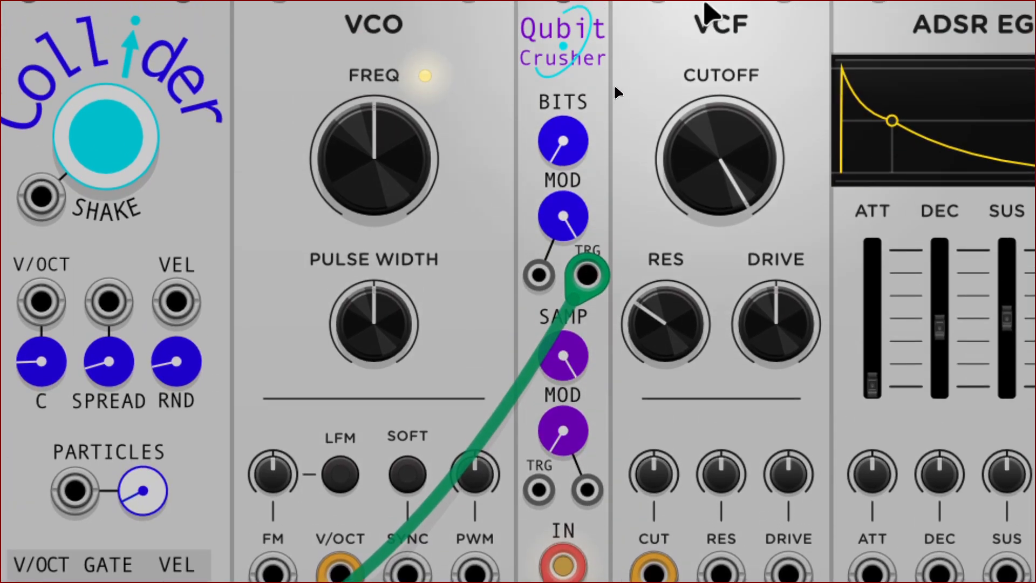
mouse_move(556, 188)
mouse_move(593, 302)
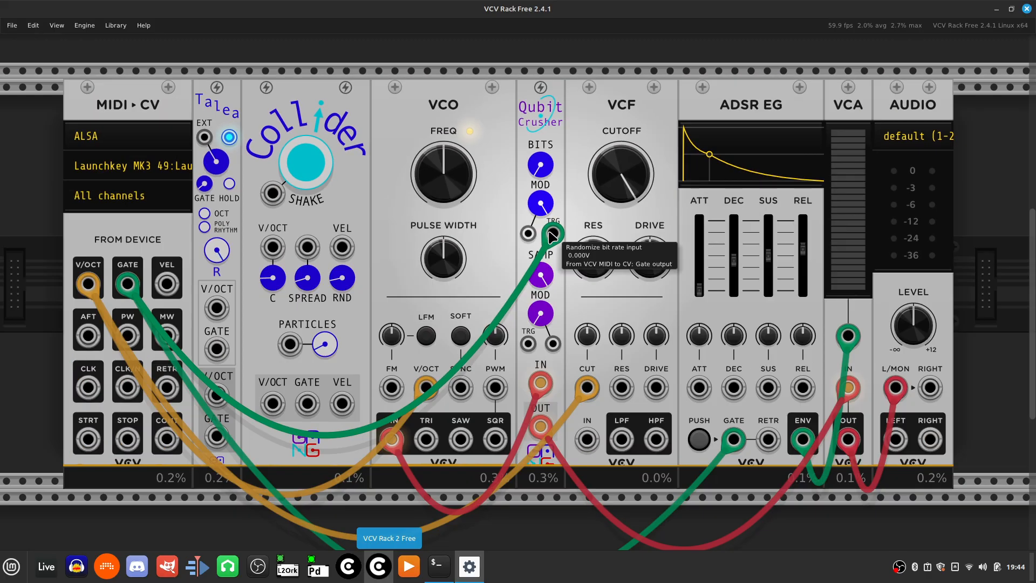
drag(552, 233, 526, 537)
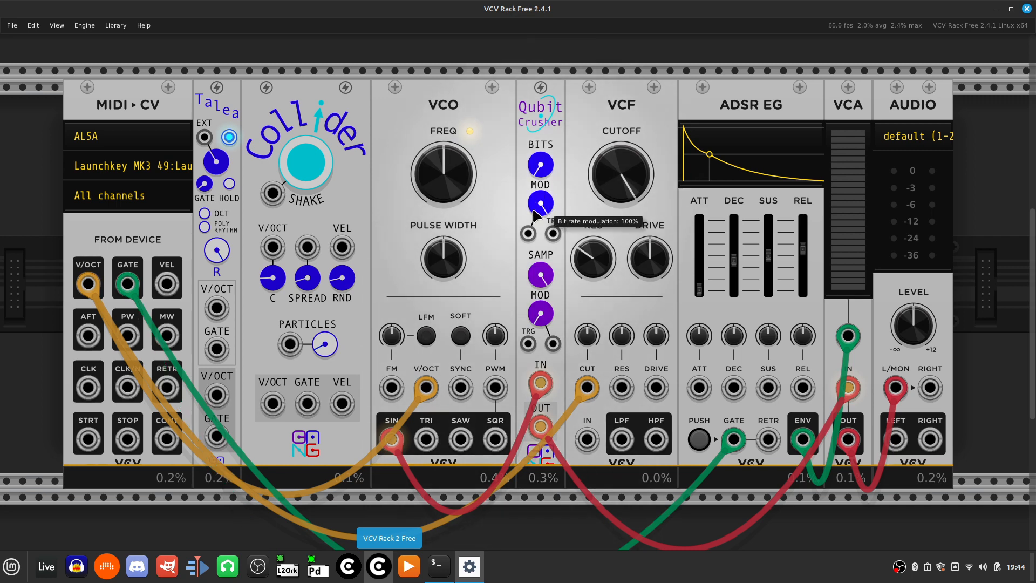
mouse_move(538, 208)
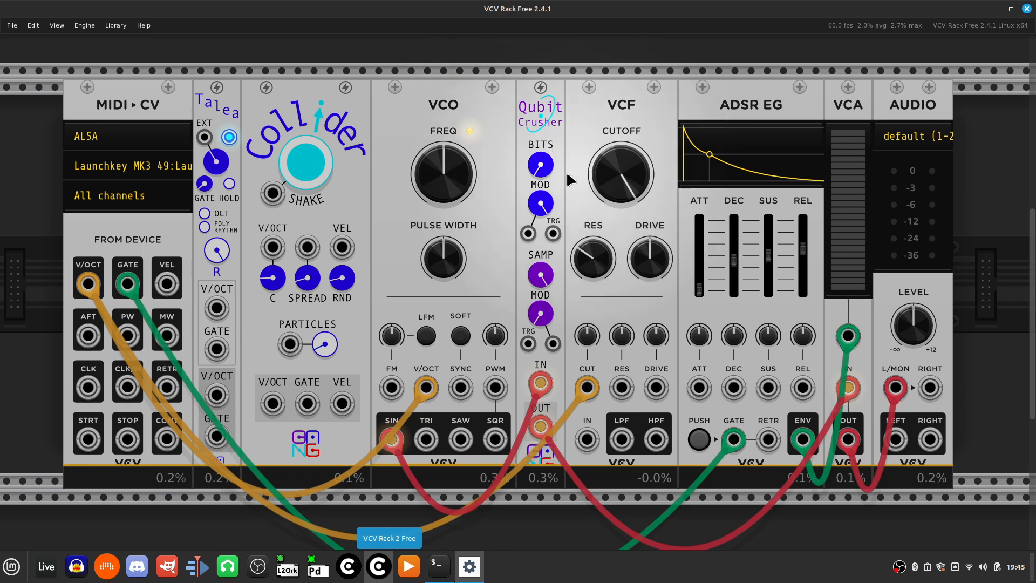
- Raise the Qubit Crusher's bit rate from its minimum to 16
drag(536, 221, 538, 237)
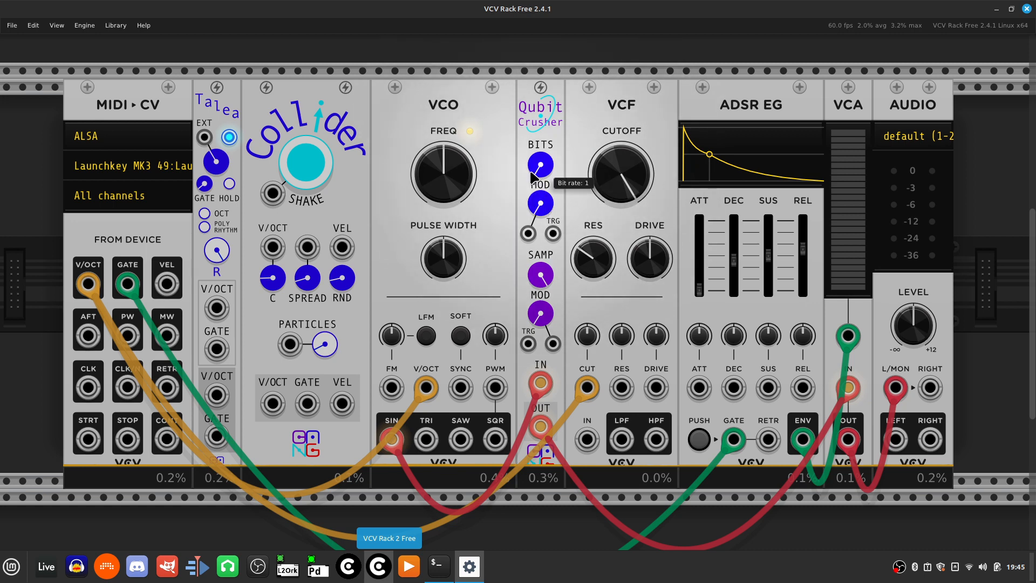
drag(540, 165, 540, 151)
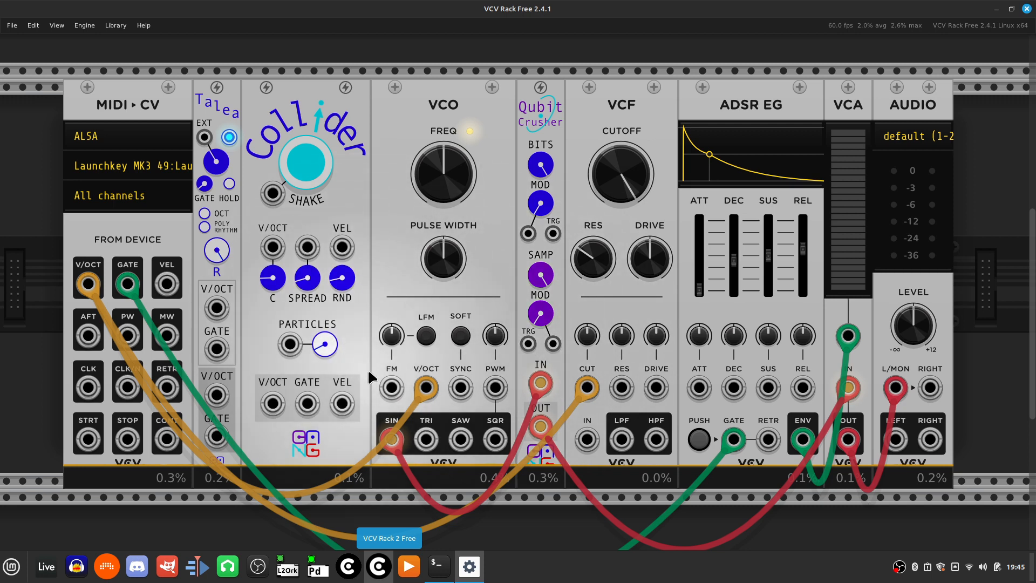
- Lower the Qubit Crusher's downsampling rate, passing through about 25716 Hz, to hear its effect on the sine wave
mouse_move(538, 276)
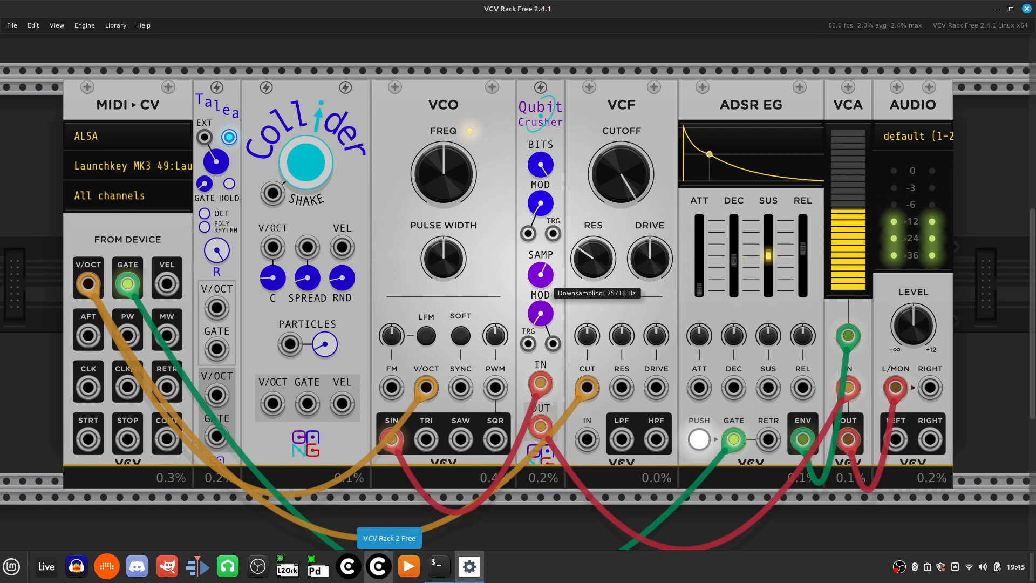
drag(540, 275, 540, 283)
drag(540, 274, 540, 276)
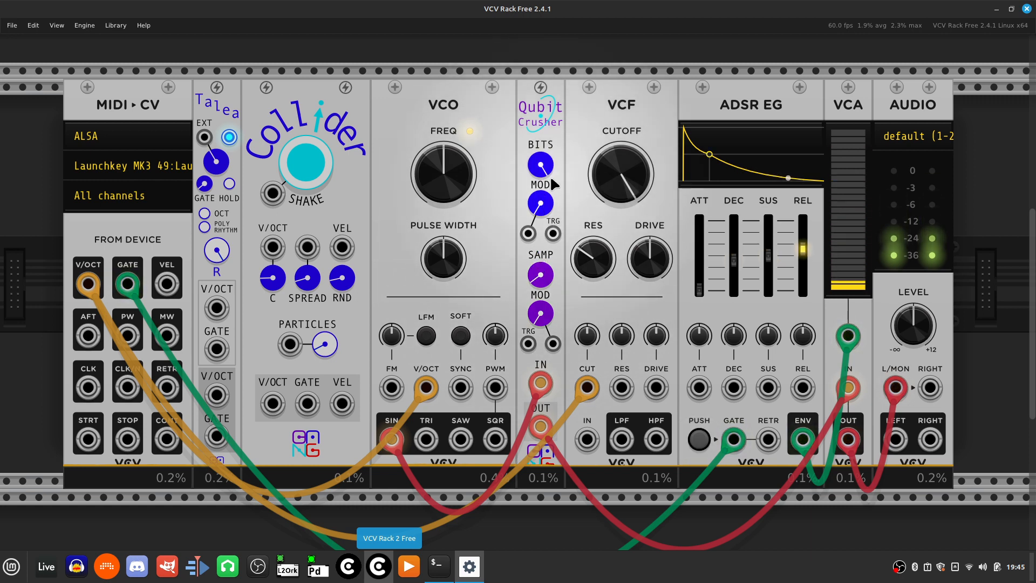
- Sweep the Qubit Crusher's downsampling up and back down to about 3985 Hz
mouse_move(546, 290)
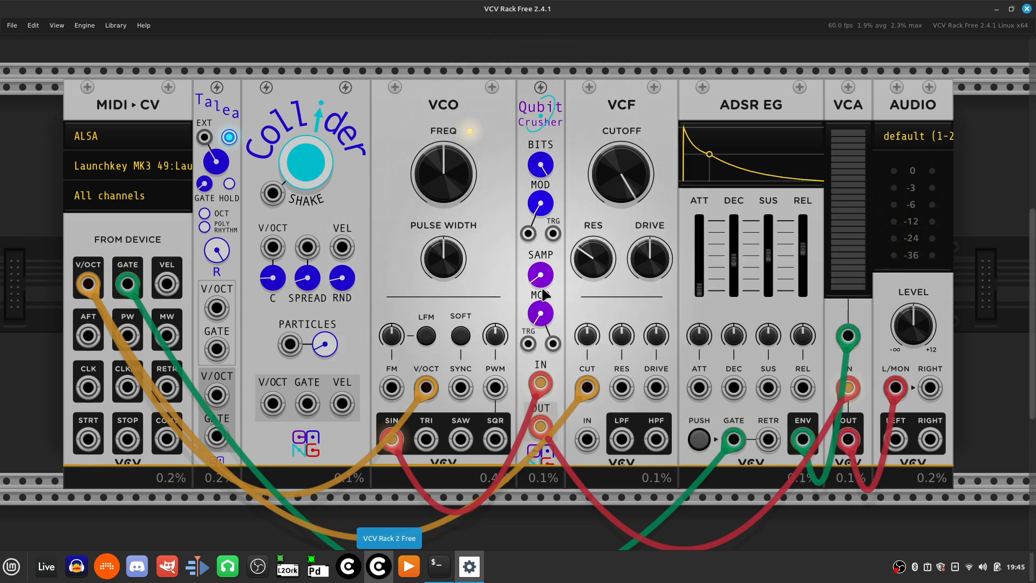
drag(534, 282, 534, 285)
drag(535, 281, 535, 135)
drag(535, 281, 535, 283)
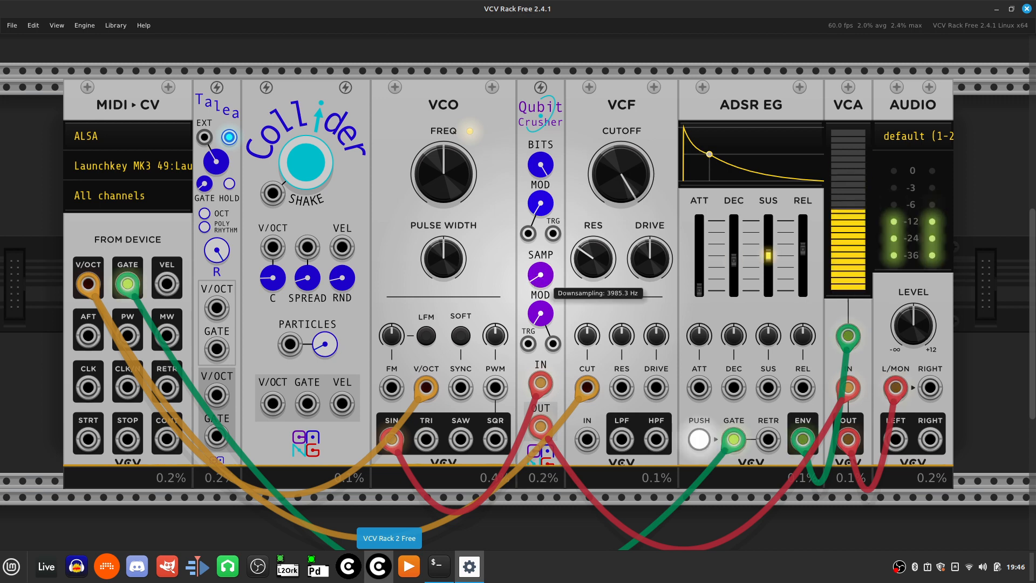
drag(535, 283, 535, 285)
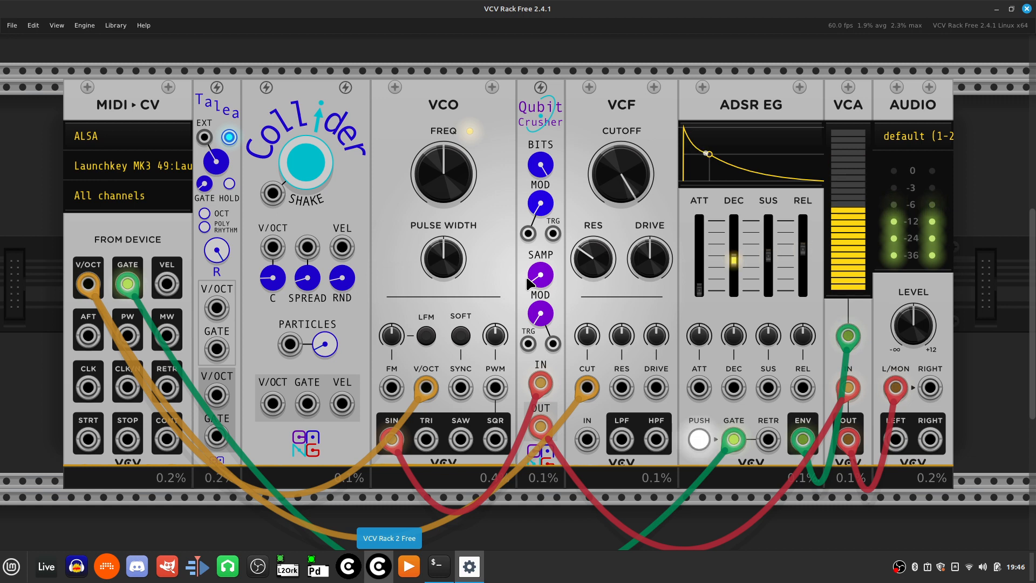
- Lower the Qubit Crusher's bit rate to its minimum and move its input cable from the VCO's sine output to the square output
mouse_move(536, 166)
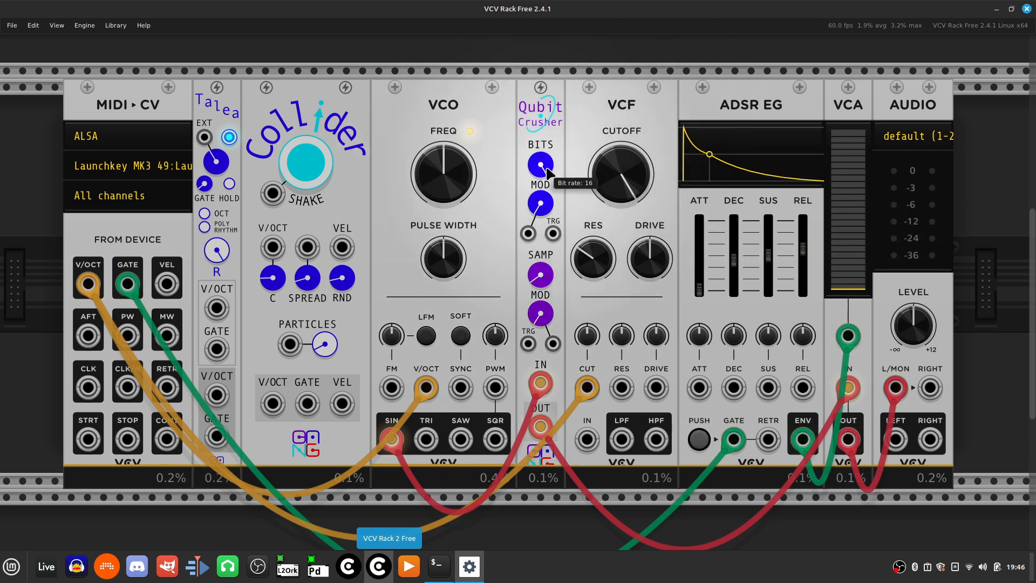
drag(538, 165, 537, 414)
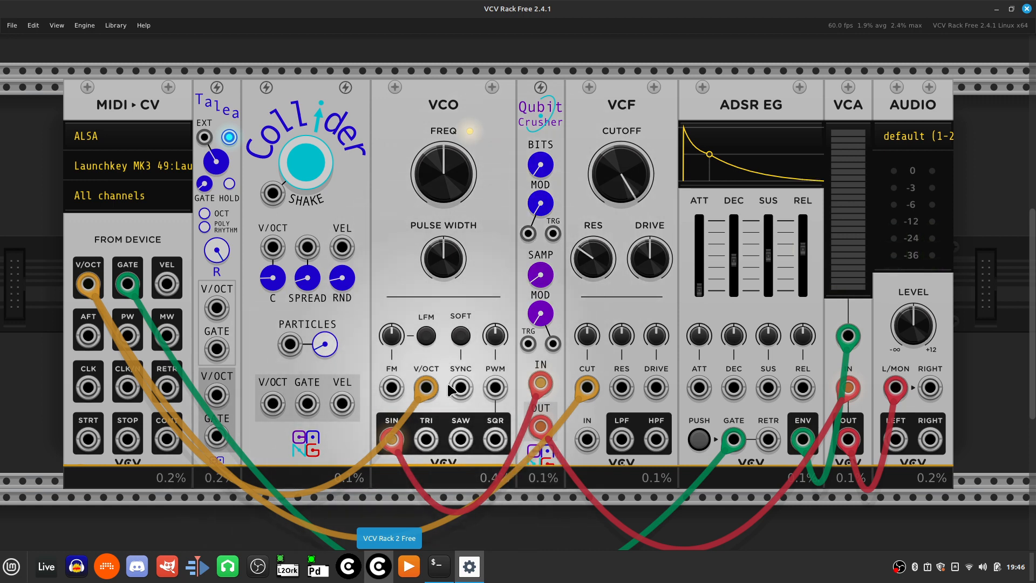
drag(398, 448, 496, 447)
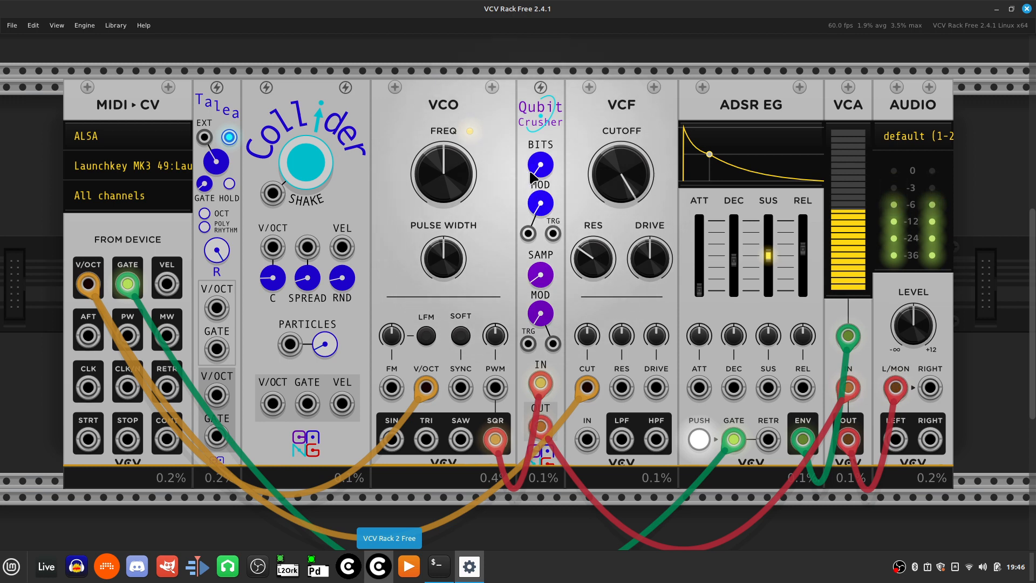
- Try the Qubit Crusher's bit rate on the square wave and lower the downsampling to about 1276 Hz
mouse_move(540, 176)
mouse_down()
mouse_move(540, 151)
mouse_move(540, 176)
mouse_up()
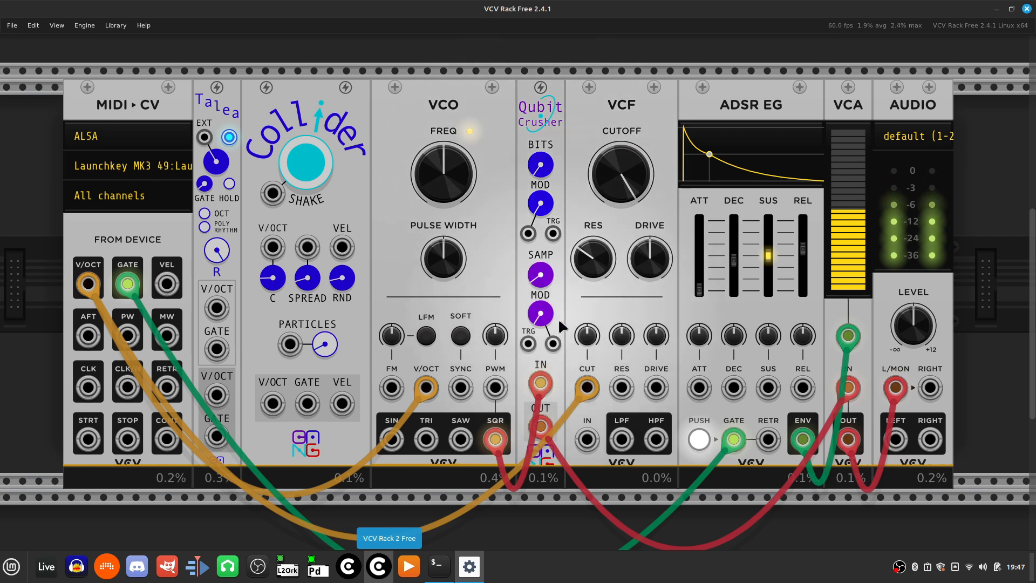
mouse_move(547, 291)
mouse_down()
mouse_move(547, 277)
mouse_move(547, 294)
mouse_up()
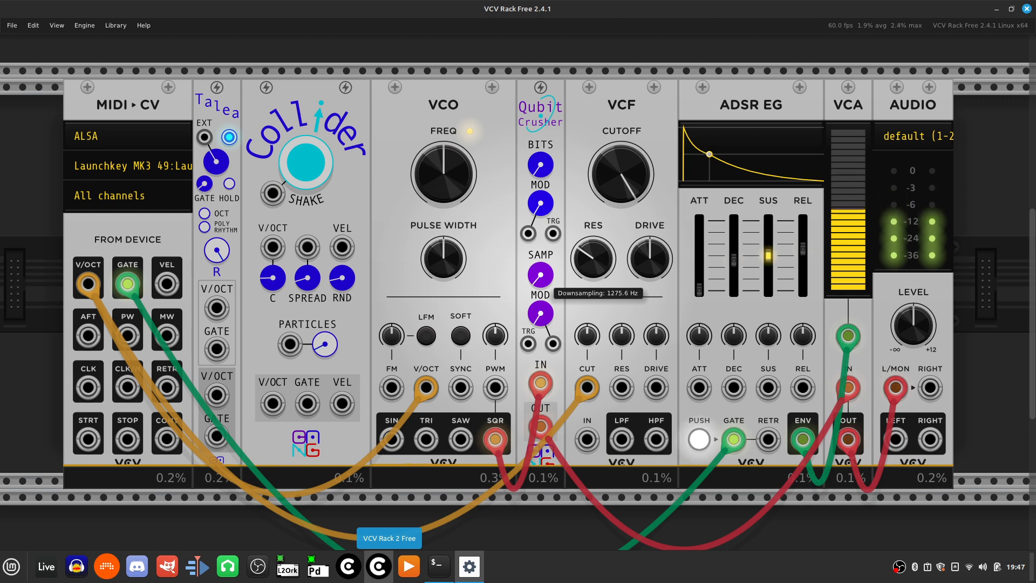
drag(547, 295, 546, 293)
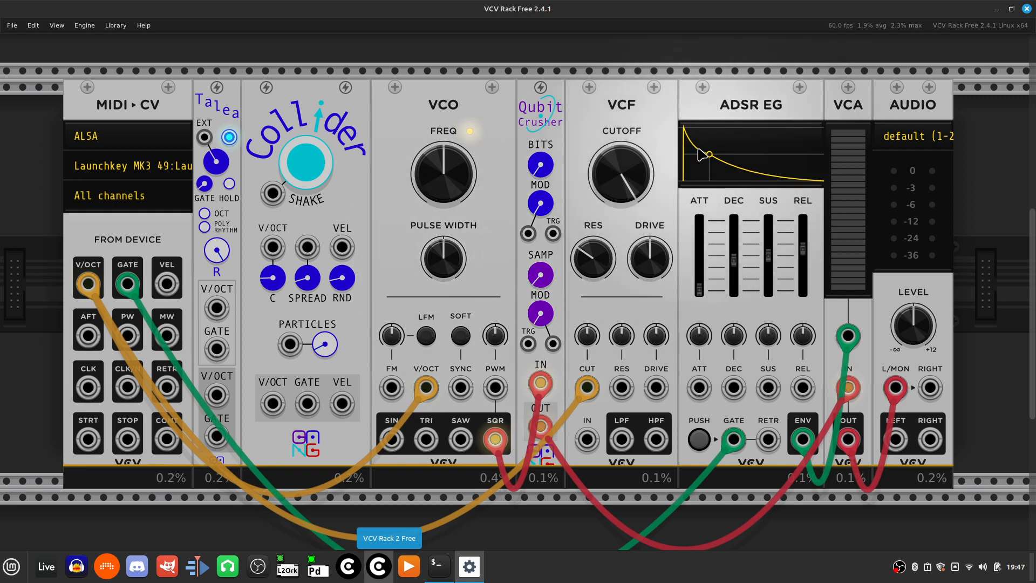
- Reroute the Qubit Crusher's output into the VCF's audio input and patch the VCF's lowpass output to the VCA input with a red cable
scroll(674, 171, right, 3)
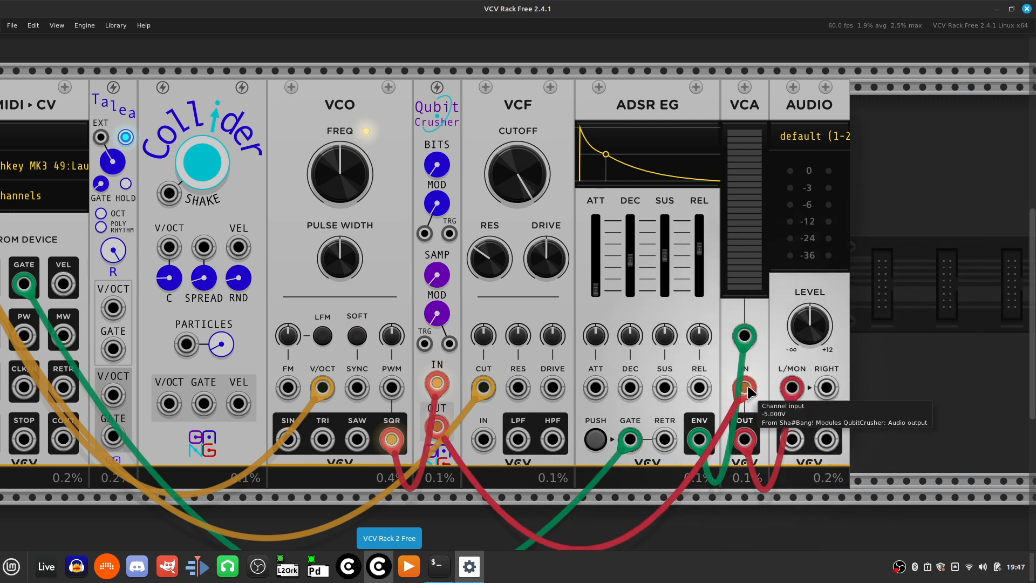
drag(747, 390, 482, 451)
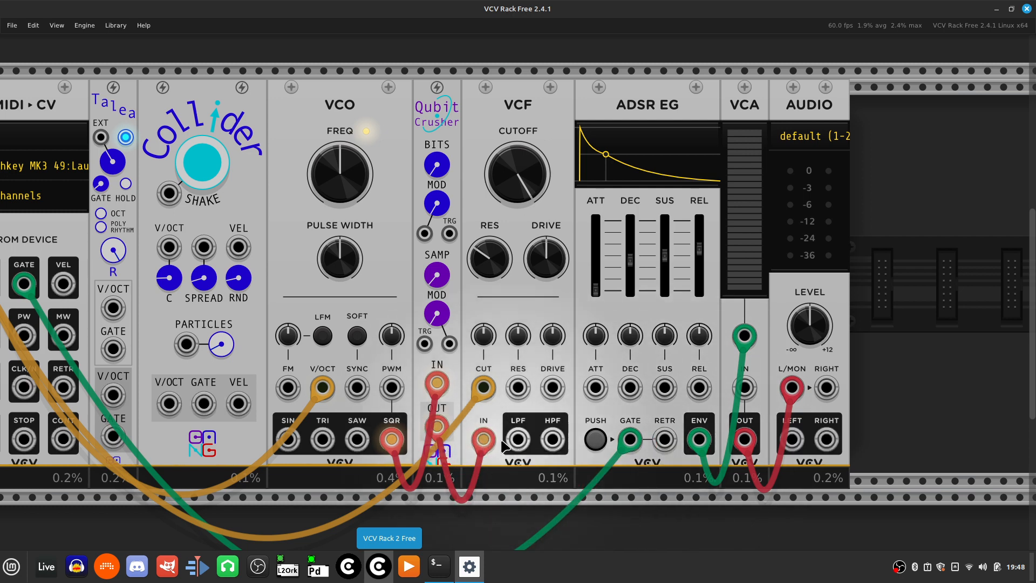
right_click(519, 442)
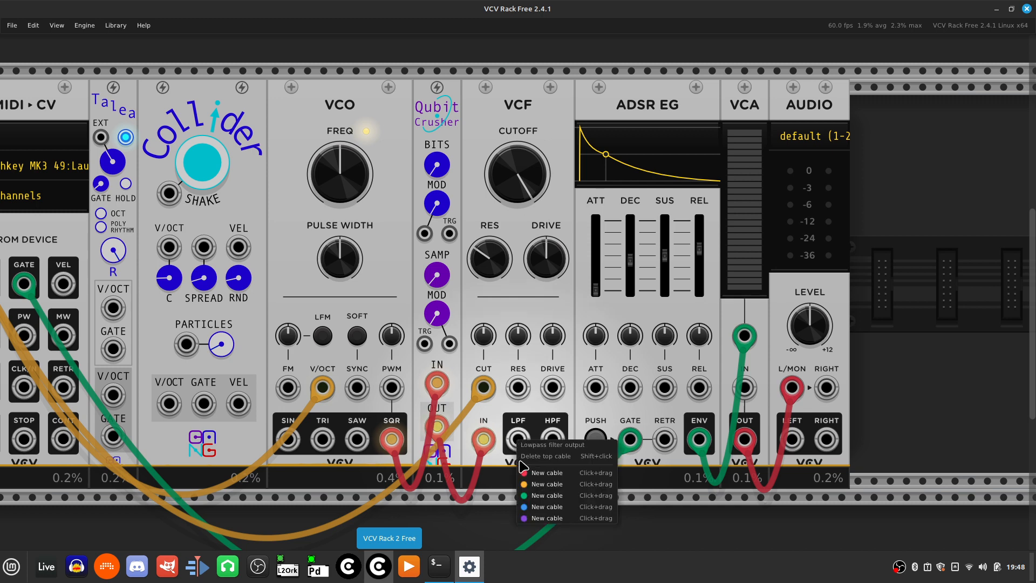
drag(529, 478, 742, 391)
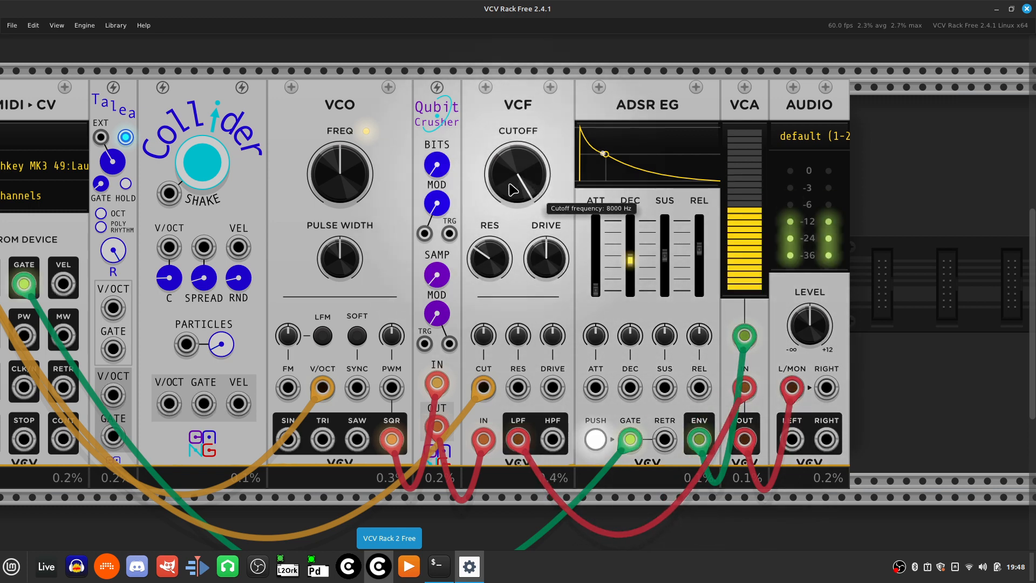
- Sweep the VCF cutoff down and back to about 5897 Hz, and lower the resonance to its minimum
drag(518, 174, 518, 360)
drag(518, 174, 518, 162)
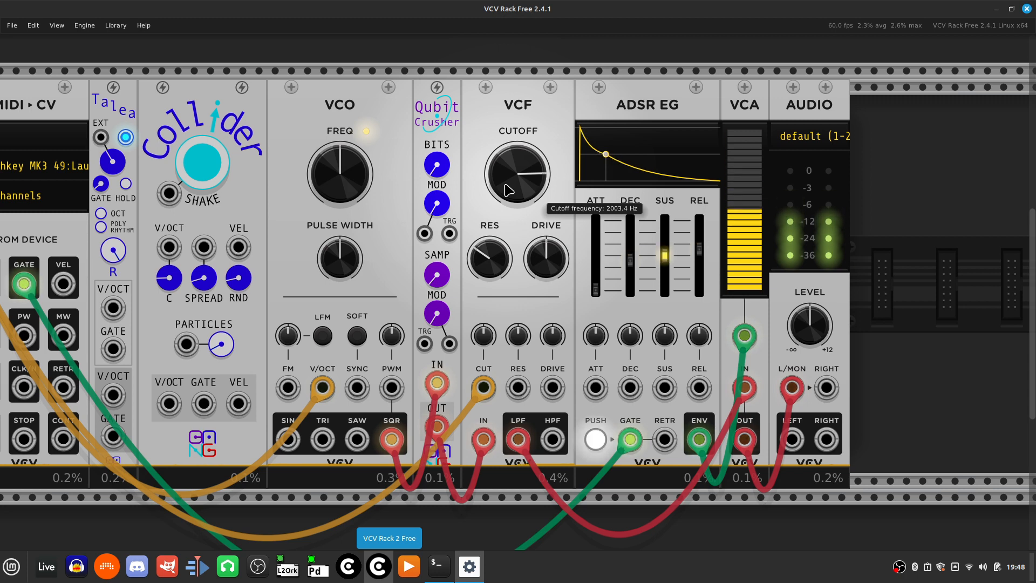
drag(517, 174, 517, 163)
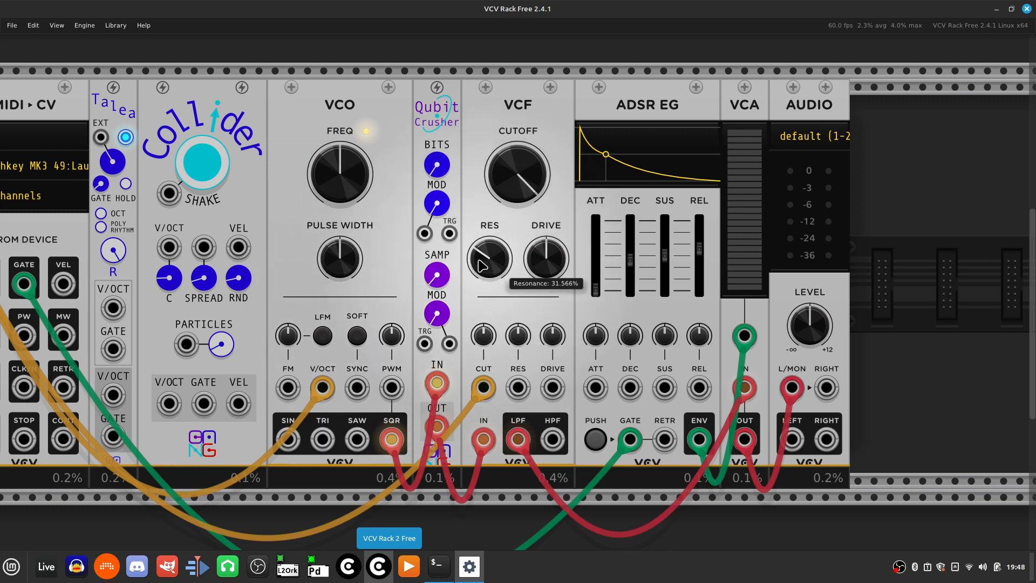
drag(490, 259, 489, 326)
drag(490, 258, 489, 241)
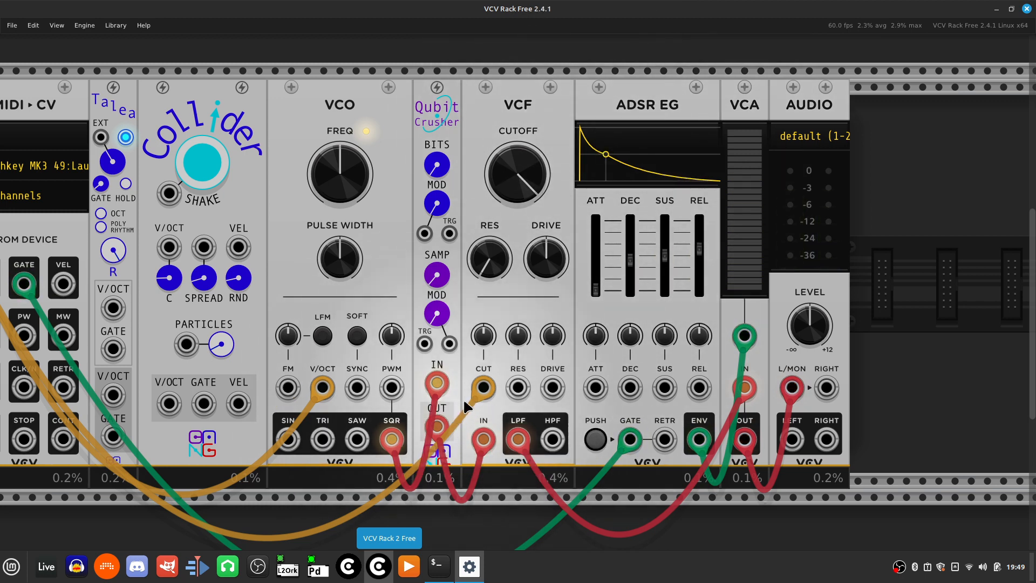
- Remove the V/OCT cable from the VCF's cutoff input, and initialize the cutoff frequency before raising it again
drag(484, 388, 513, 503)
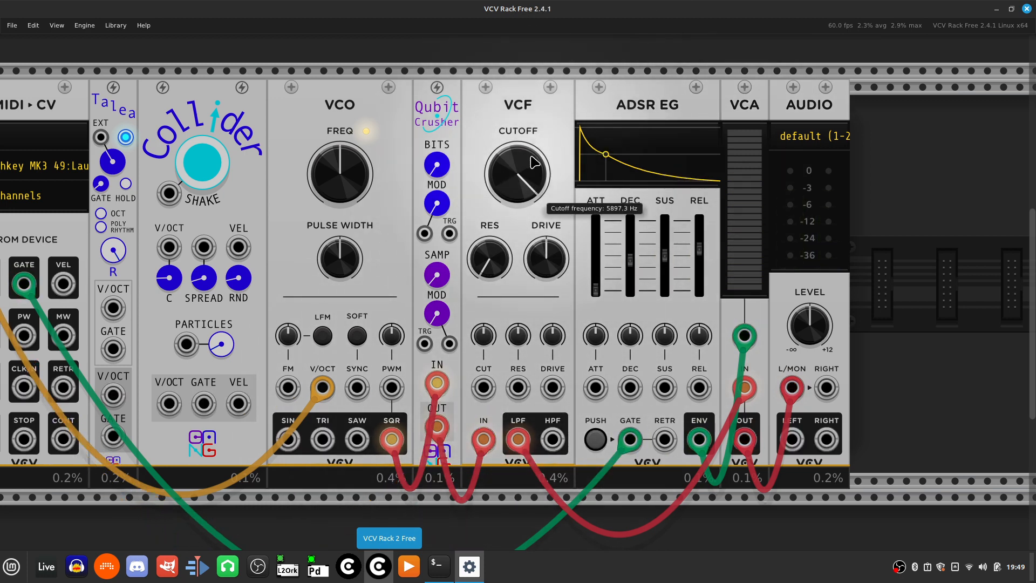
right_click(517, 174)
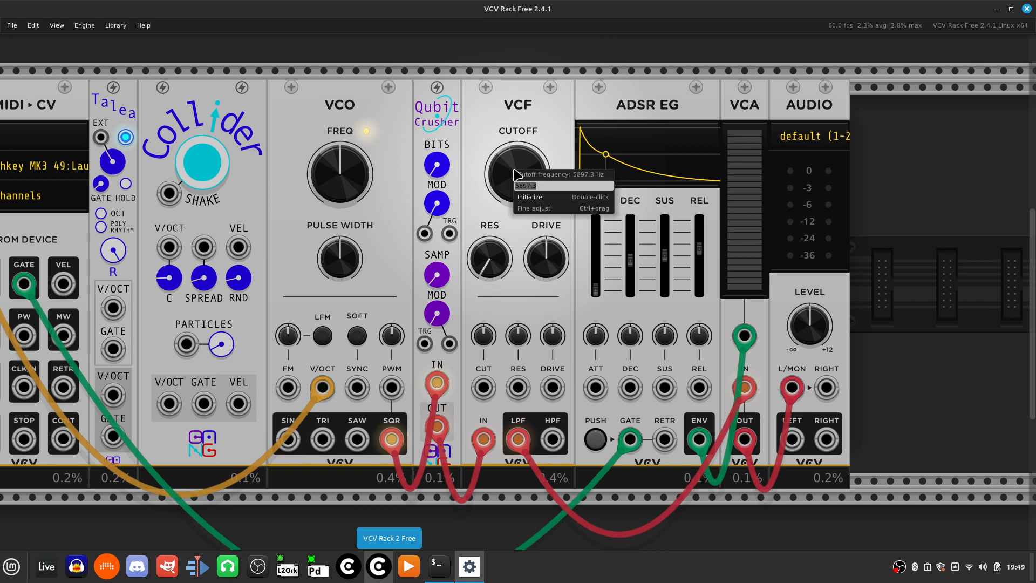
click(537, 198)
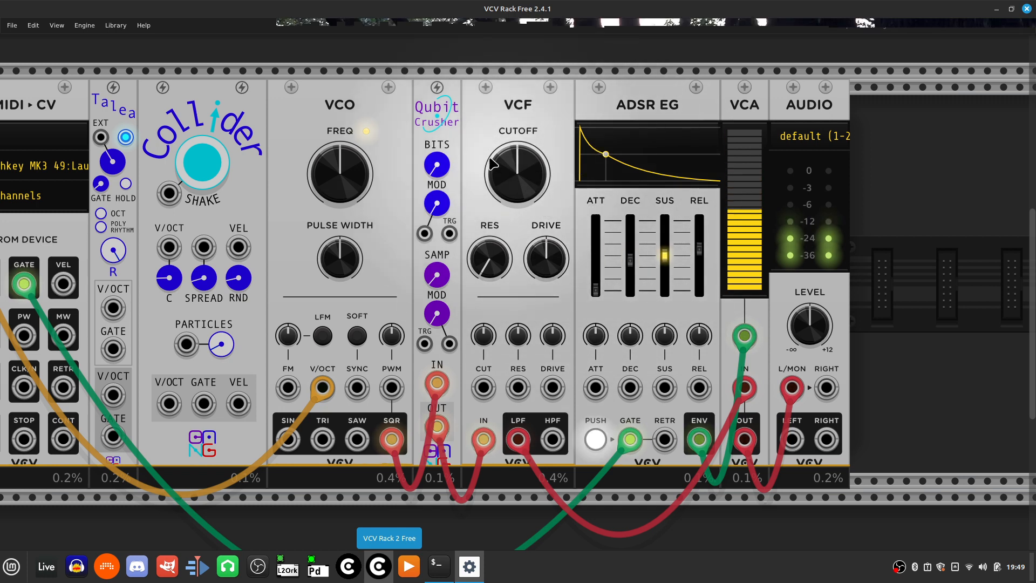
drag(499, 168, 499, 149)
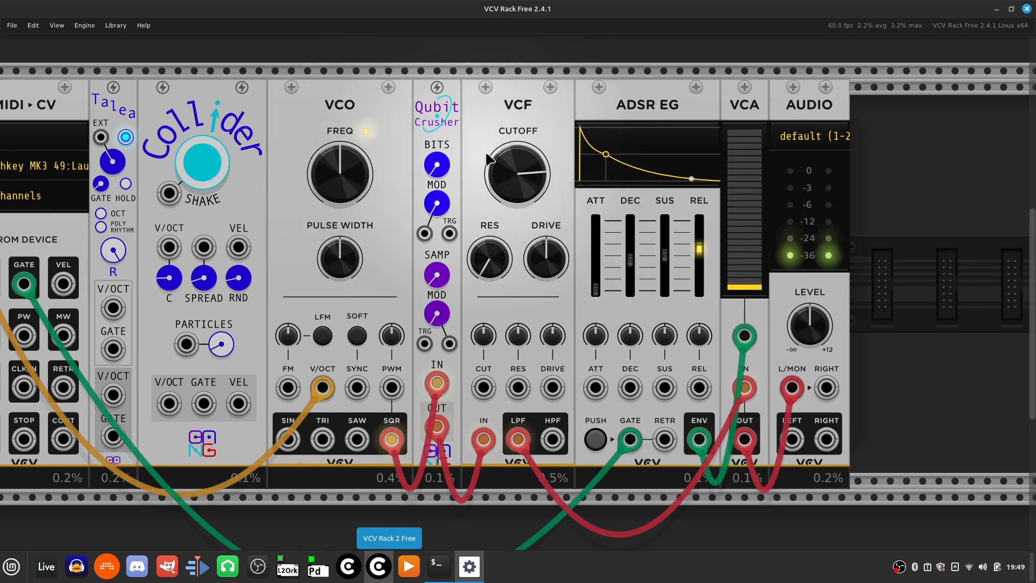
- Vary the Qubit Crusher's bit rate and downsampling through the lowpass filter, using about 1.54 bits and about 2232 Hz
drag(437, 164, 437, 97)
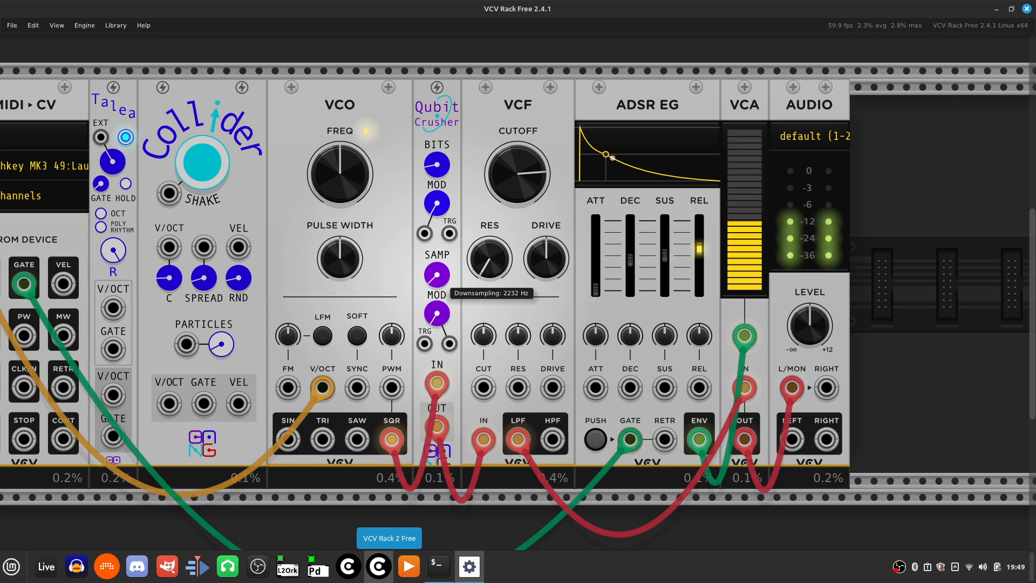
mouse_move(437, 275)
mouse_down()
mouse_move(437, 259)
mouse_move(437, 270)
mouse_up()
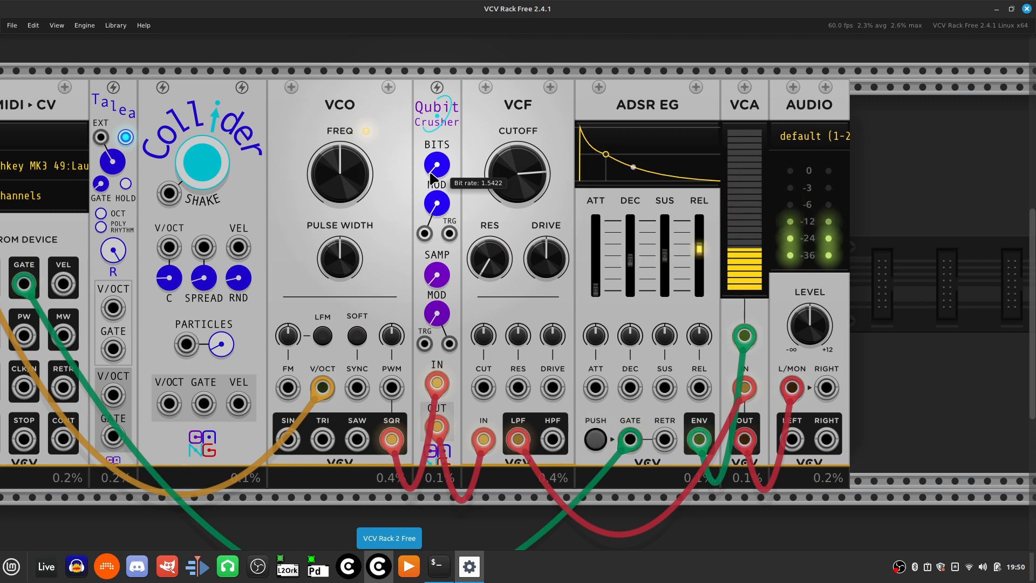
- Raise the VCF cutoff to about 3597 Hz and the resonance to about 30%, easing the resonance back slightly
mouse_move(533, 174)
drag(532, 174, 532, 136)
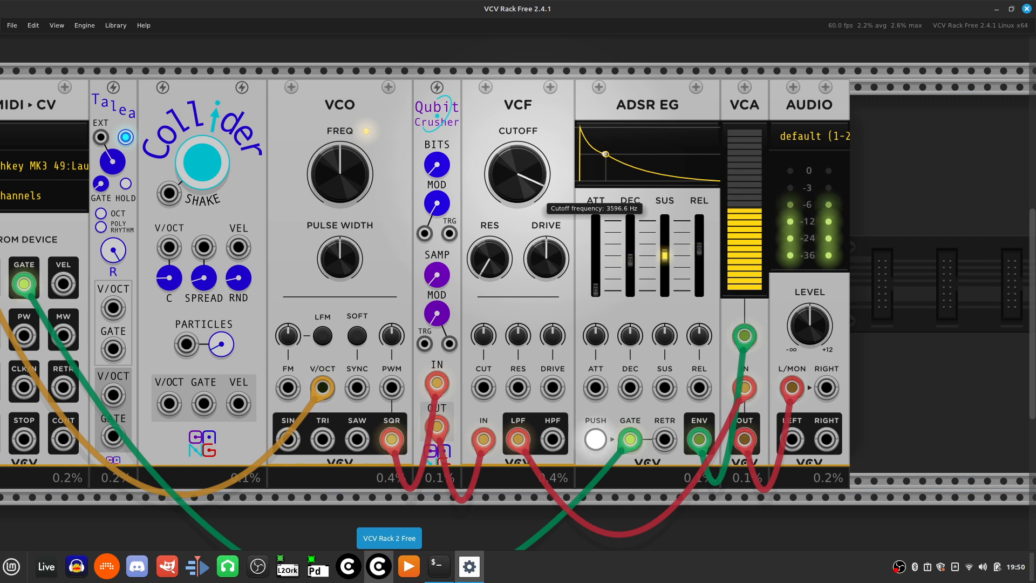
drag(489, 258, 489, 246)
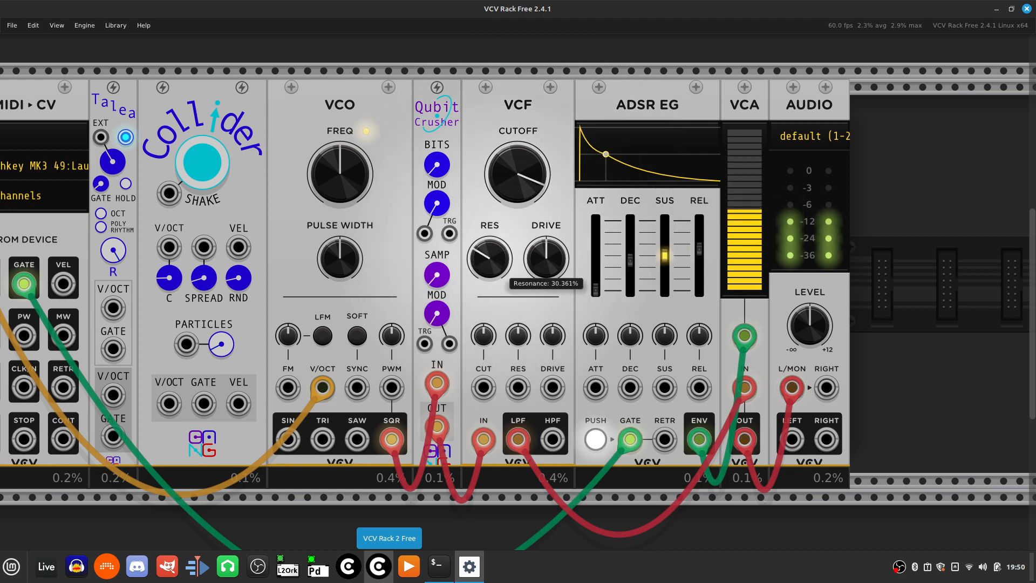
drag(489, 258, 489, 263)
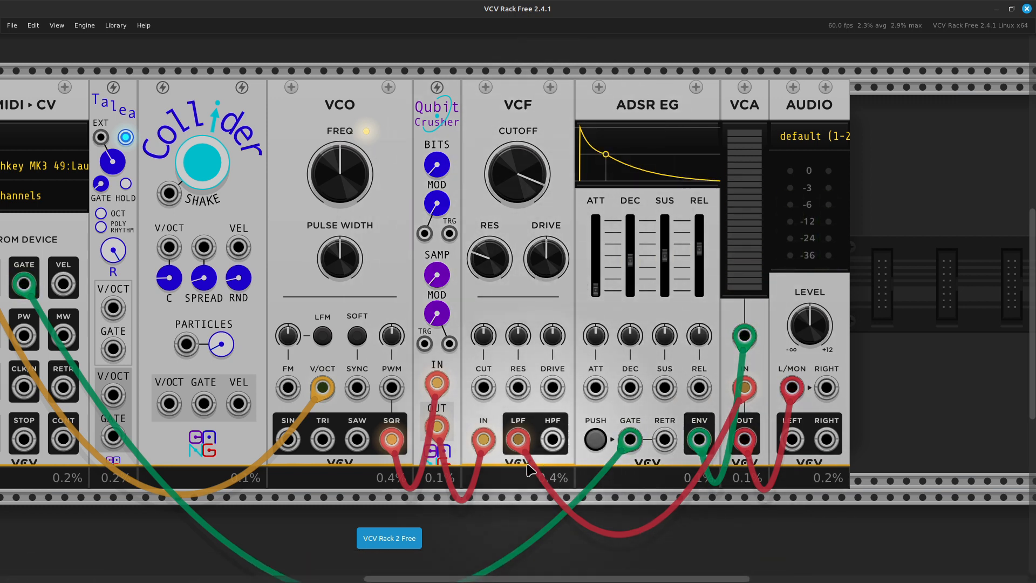
- Move the VCA input's source from the VCF's lowpass output to the highpass output and lower the cutoff to about 235 Hz
drag(518, 438, 546, 448)
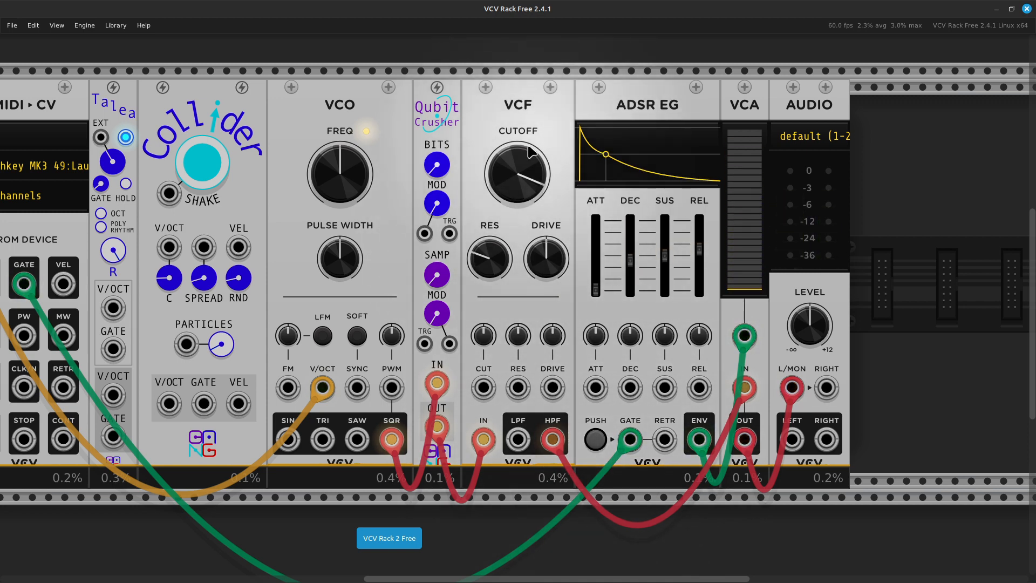
mouse_move(523, 178)
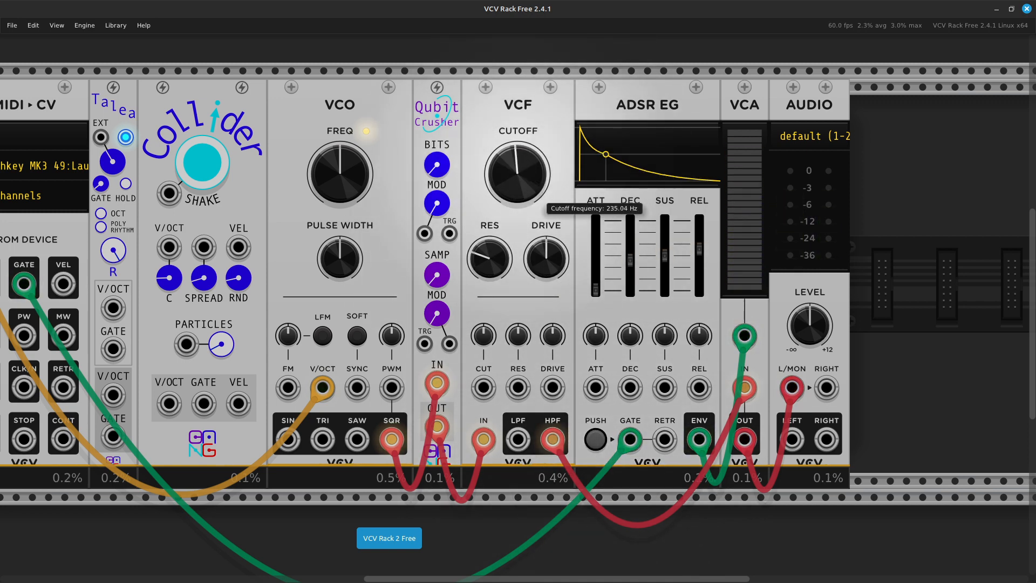
mouse_move(523, 178)
mouse_down()
mouse_move(523, 188)
mouse_move(523, 151)
mouse_move(524, 177)
mouse_up()
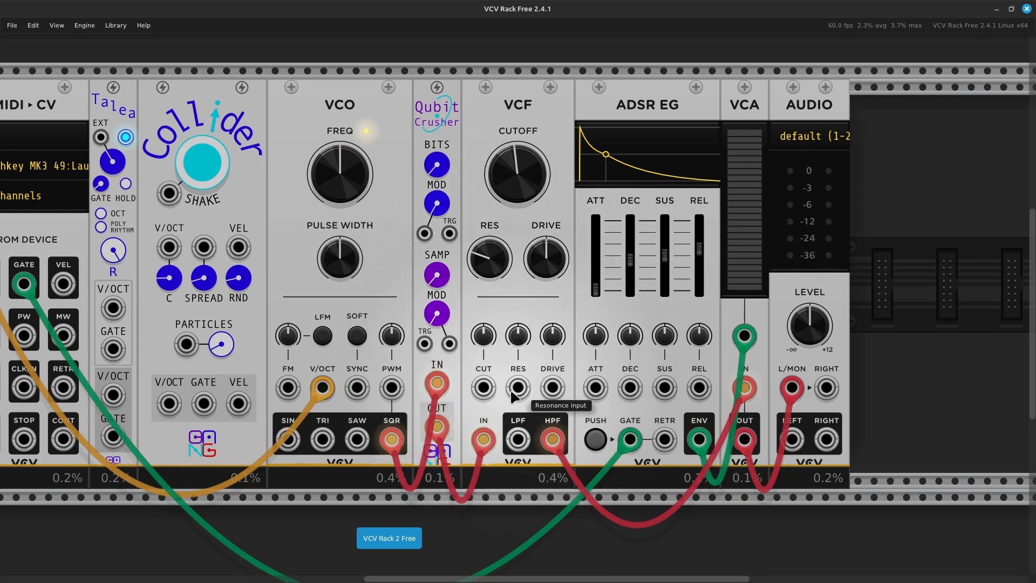
- Patch the MIDI V/OCT output into the VCF's cutoff input with a yellow cable
right_click(481, 390)
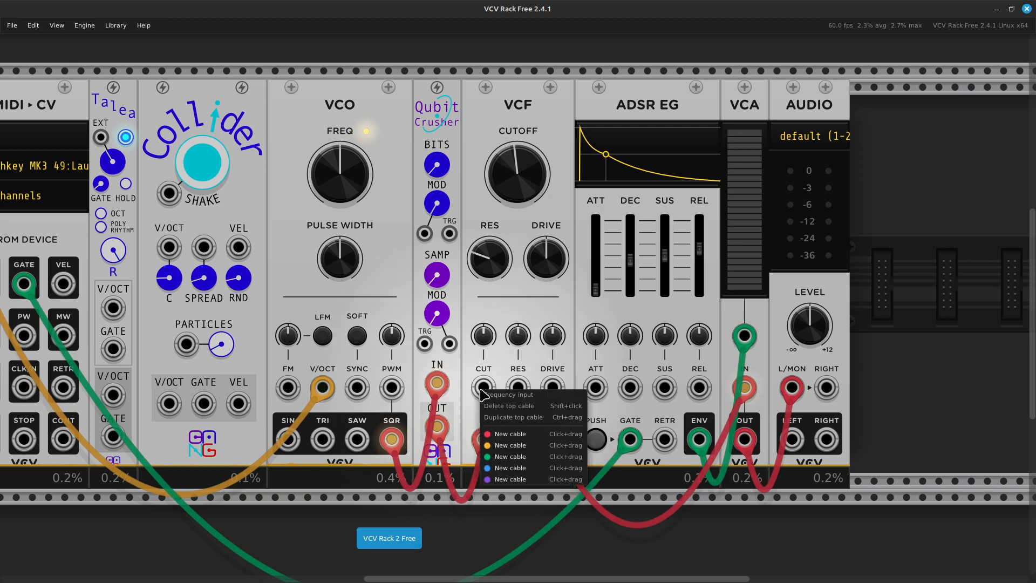
drag(499, 445, 167, 289)
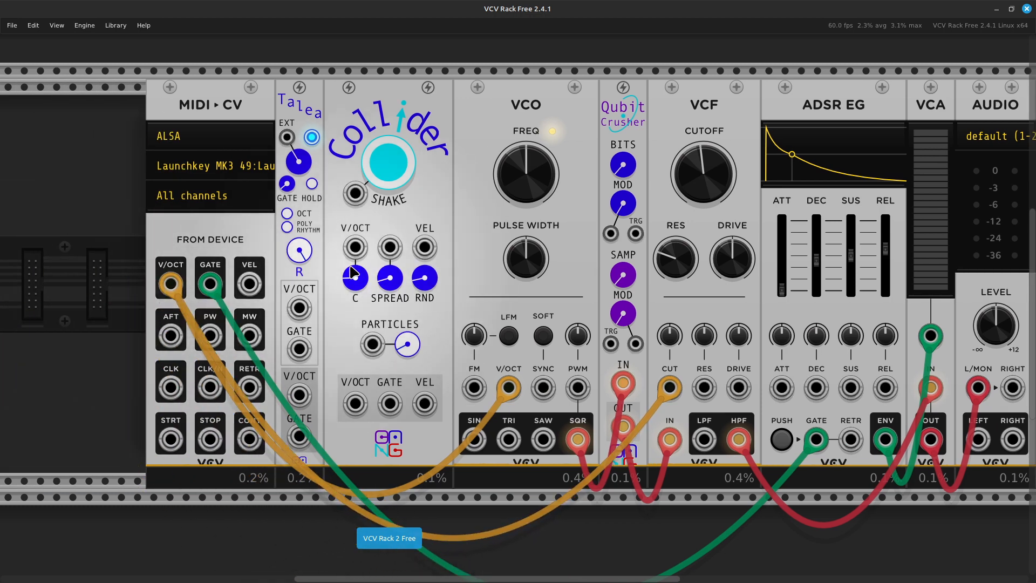
scroll(348, 263, right, 5)
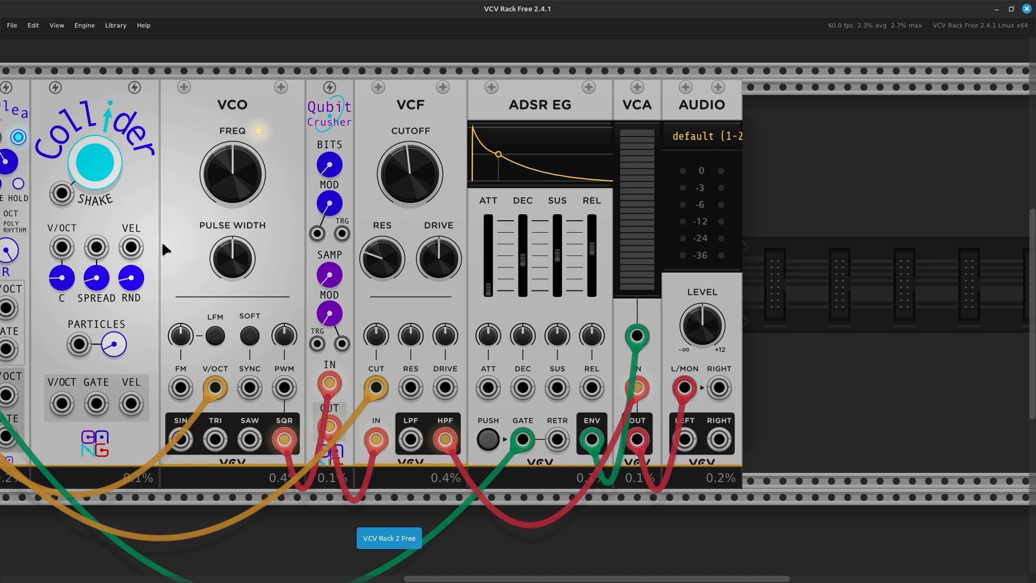
- Disconnect the Qubit Crusher's input and output cables and the VCF's cutoff cable, and delete the Qubit Crusher module
scroll(162, 246, left, 3)
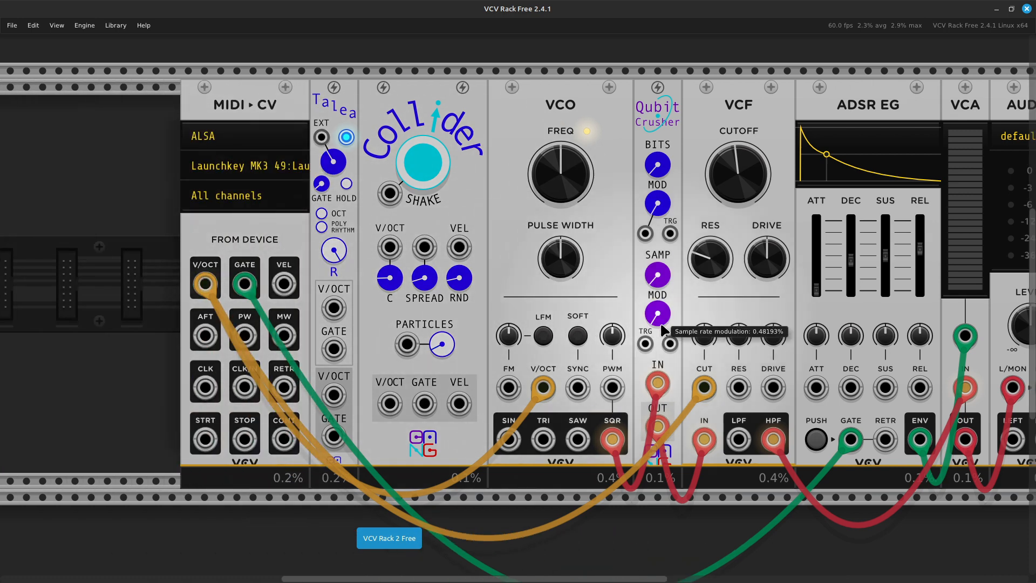
drag(657, 382, 642, 523)
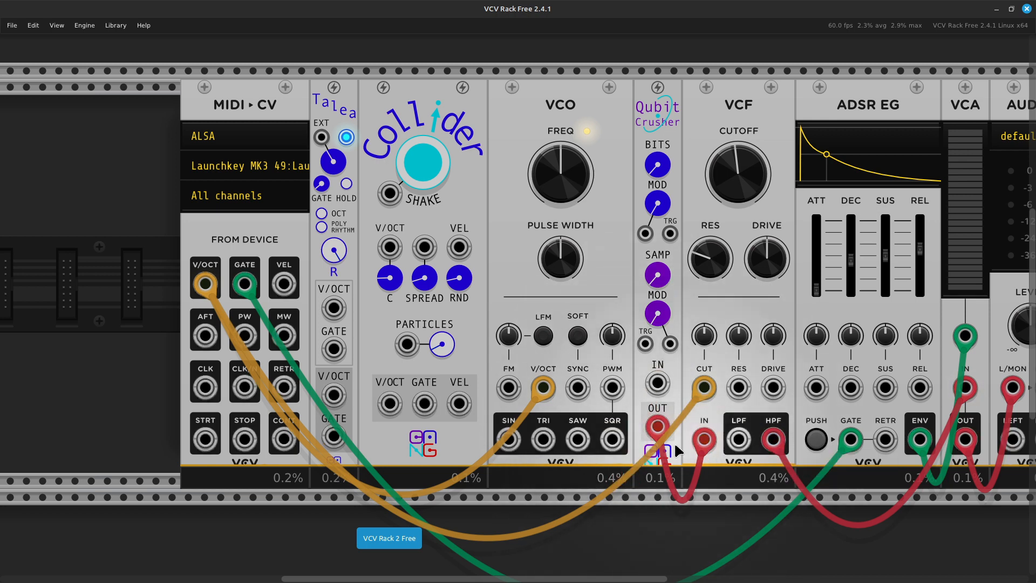
drag(657, 426, 685, 504)
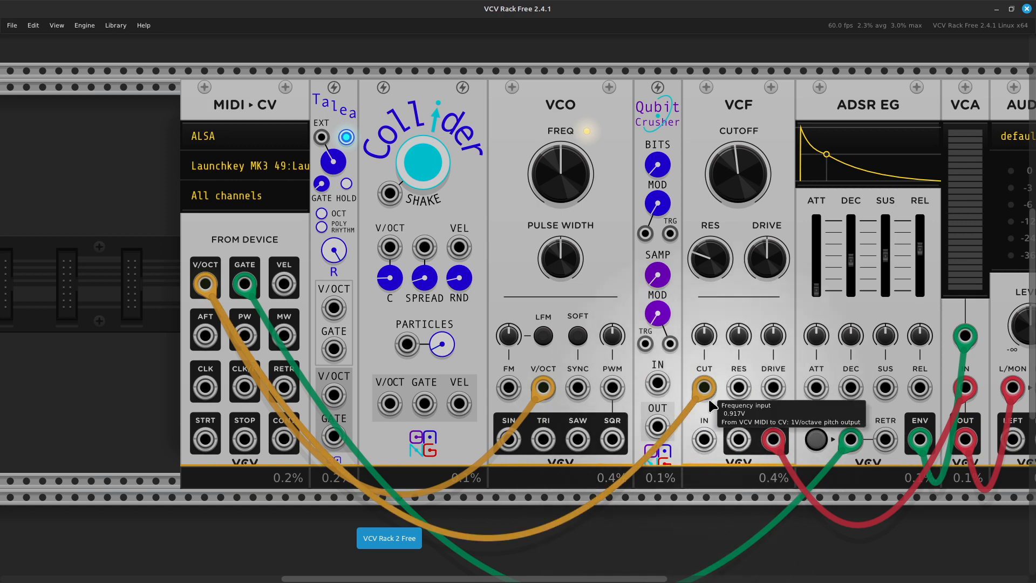
drag(704, 387, 687, 520)
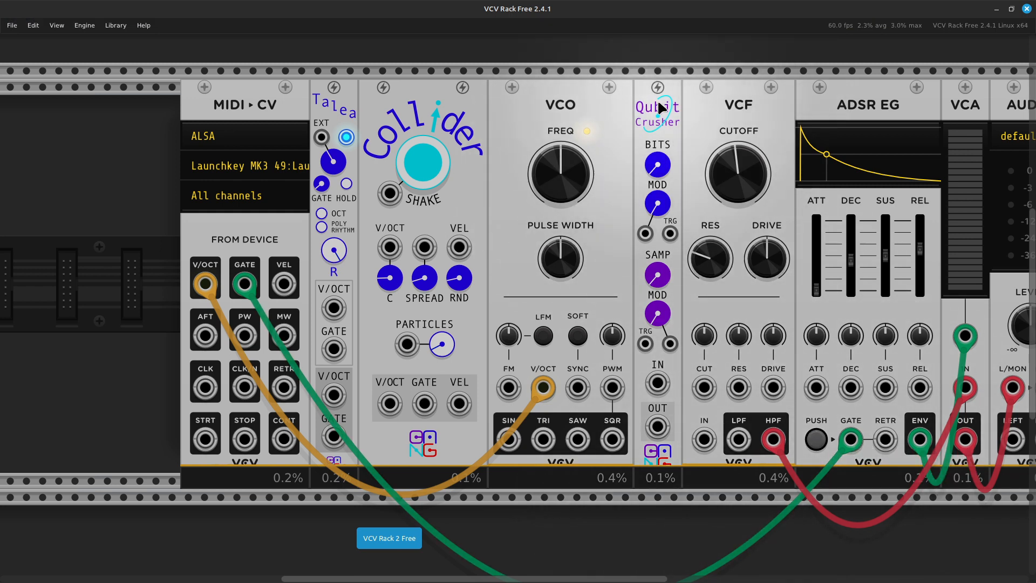
key(Delete)
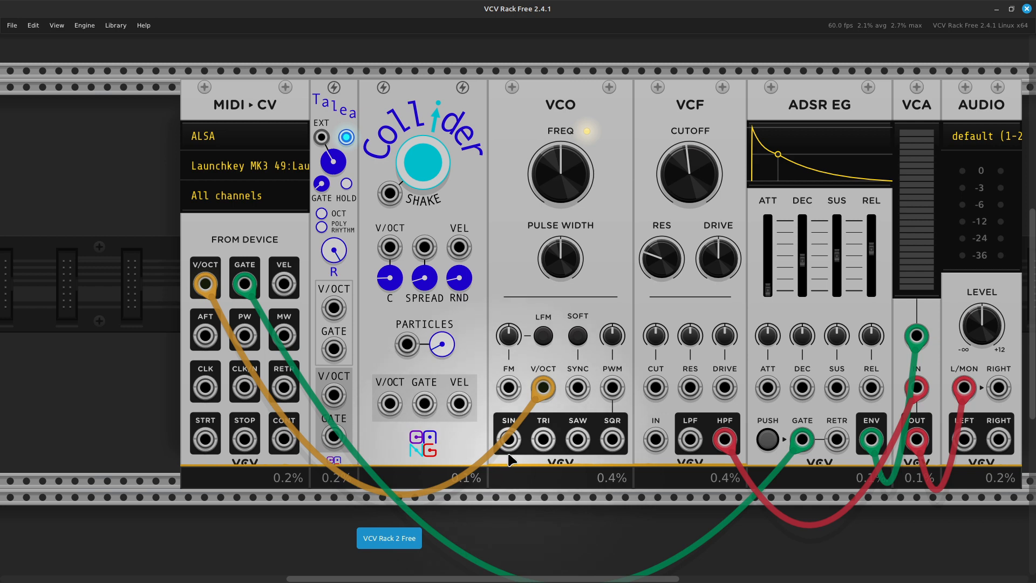
- Move the MIDI V/OCT cable's destination from the VCO's V/OCT input to Collider's V/OCT input
drag(511, 447, 509, 460)
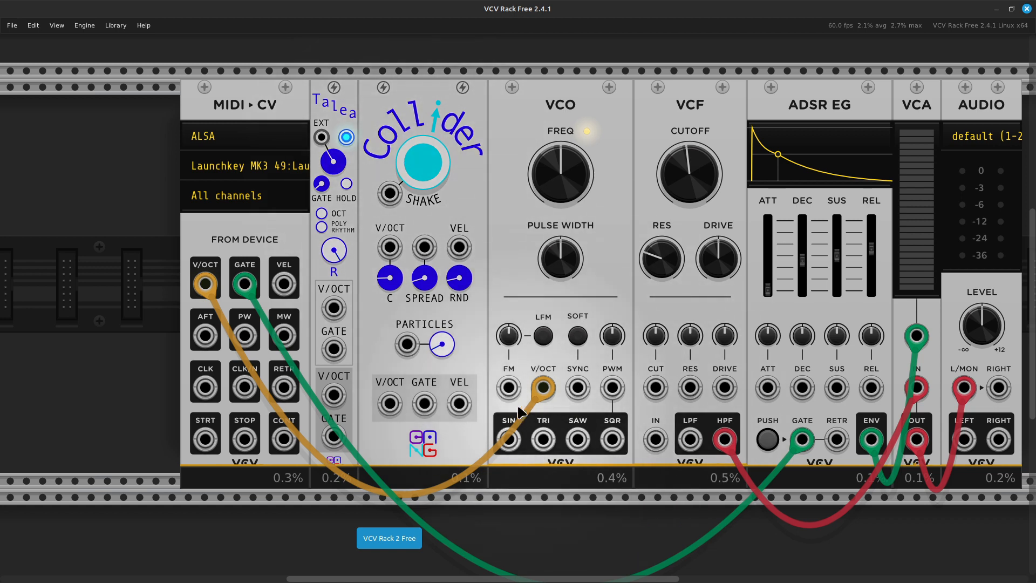
drag(543, 388, 395, 248)
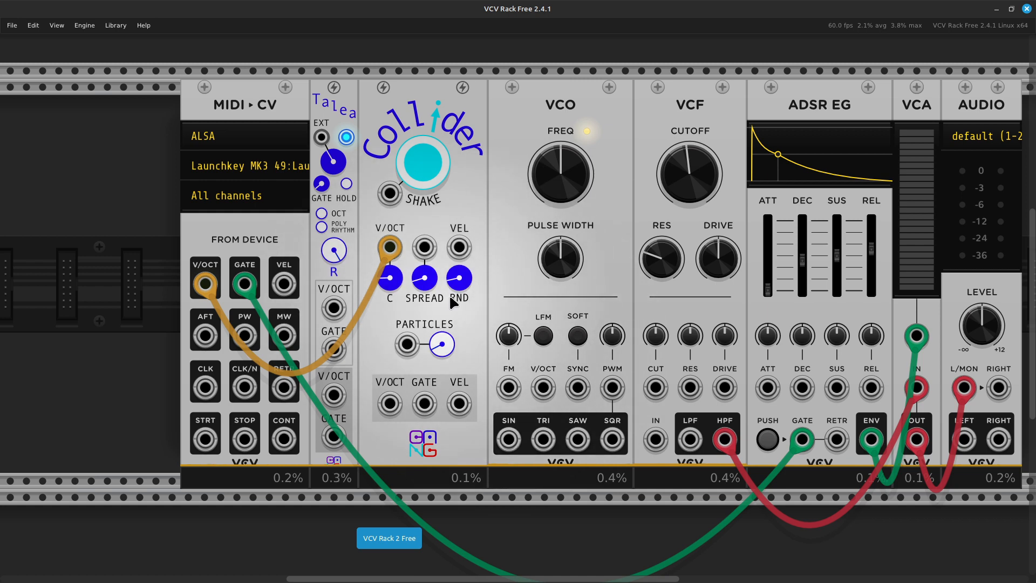
mouse_move(458, 286)
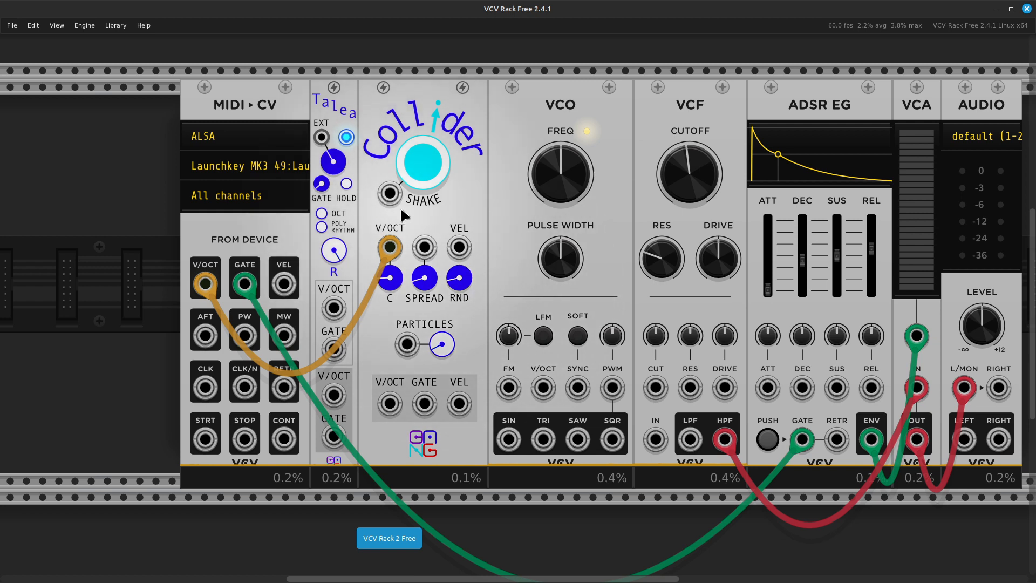
mouse_move(390, 249)
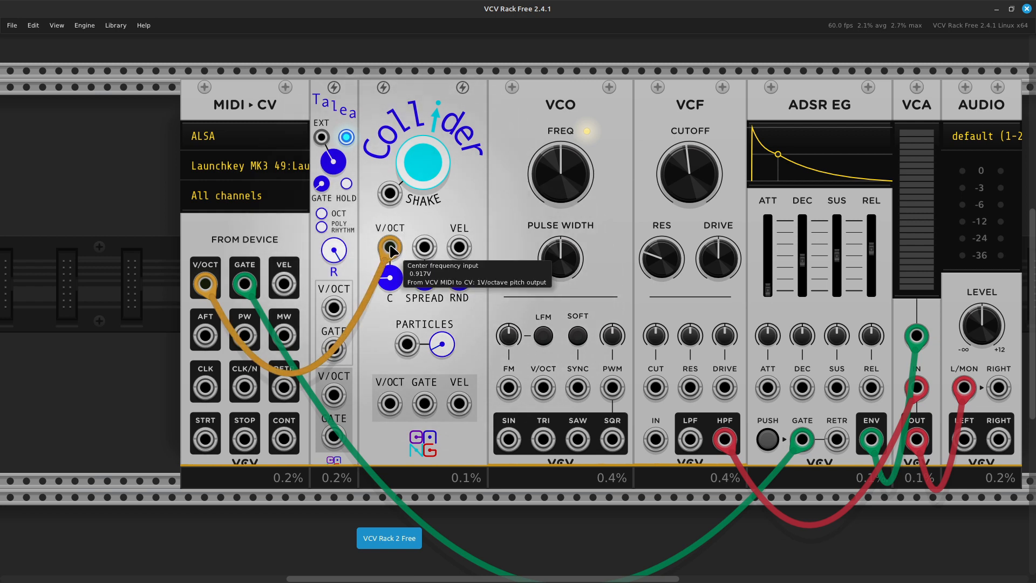
right_click(394, 404)
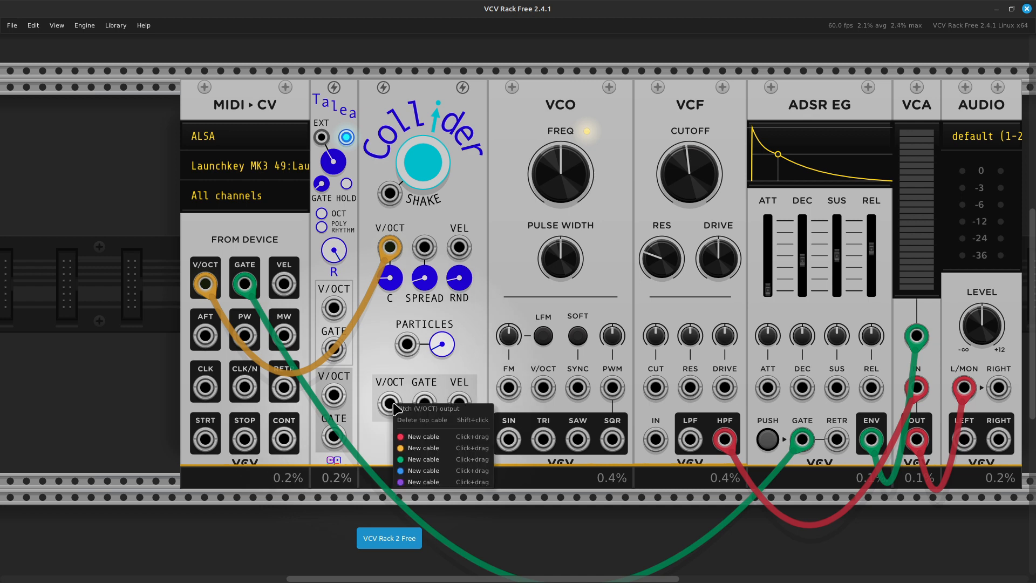
click(391, 404)
right_click(391, 404)
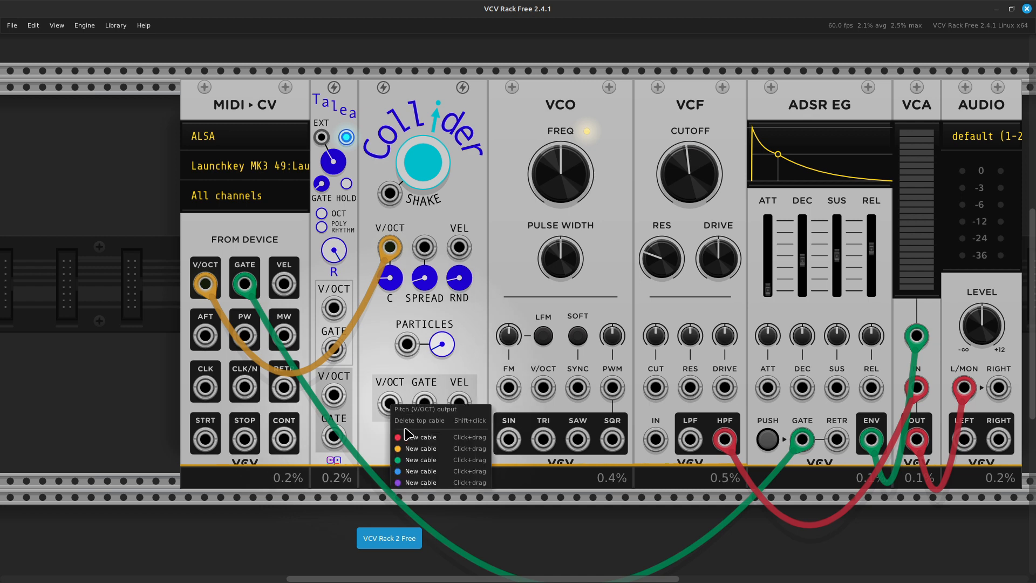
click(412, 446)
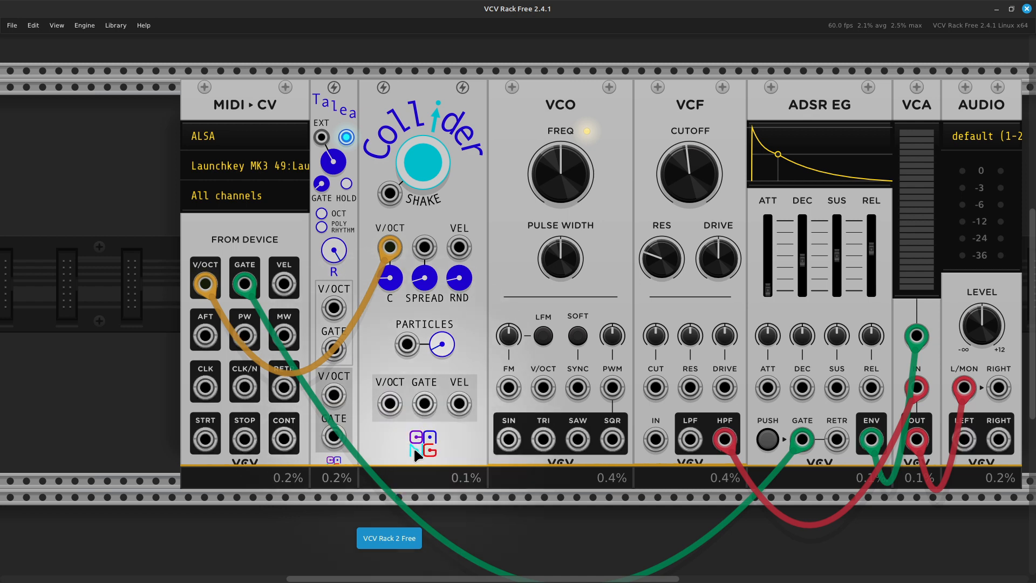
drag(517, 433, 481, 444)
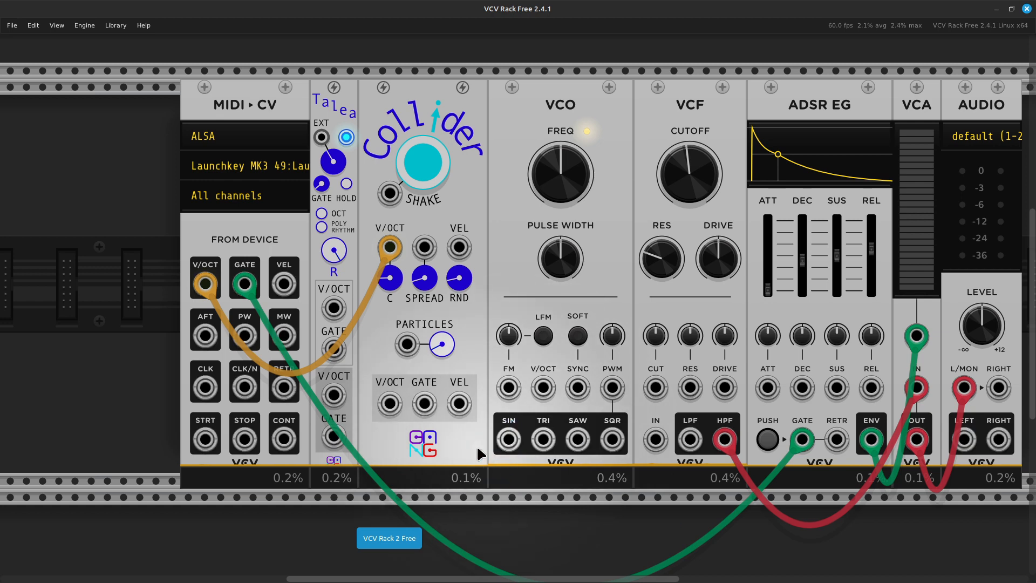
- Patch Collider's V/OCT output into the VCO's V/OCT input with a yellow cable
right_click(390, 405)
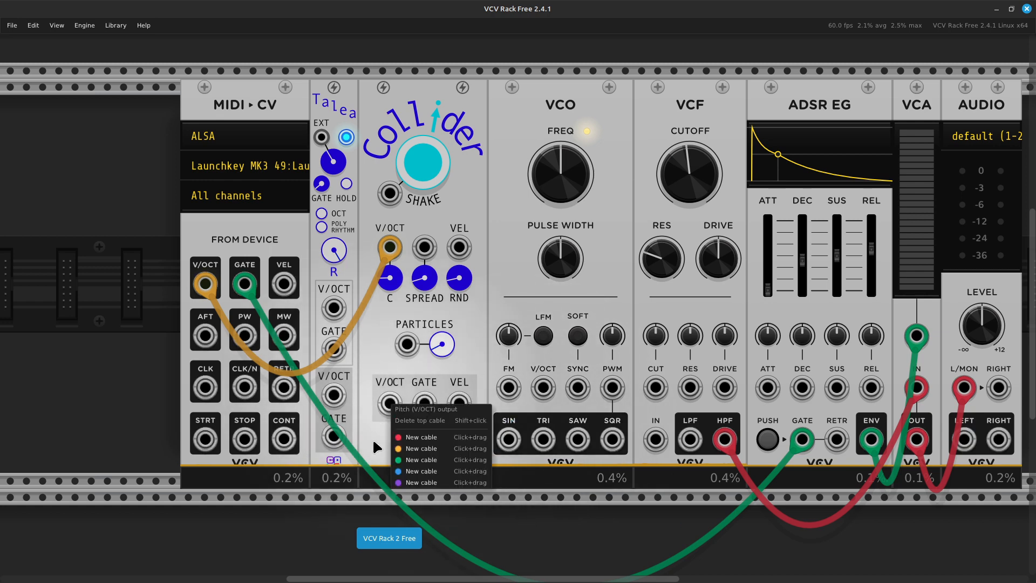
click(421, 448)
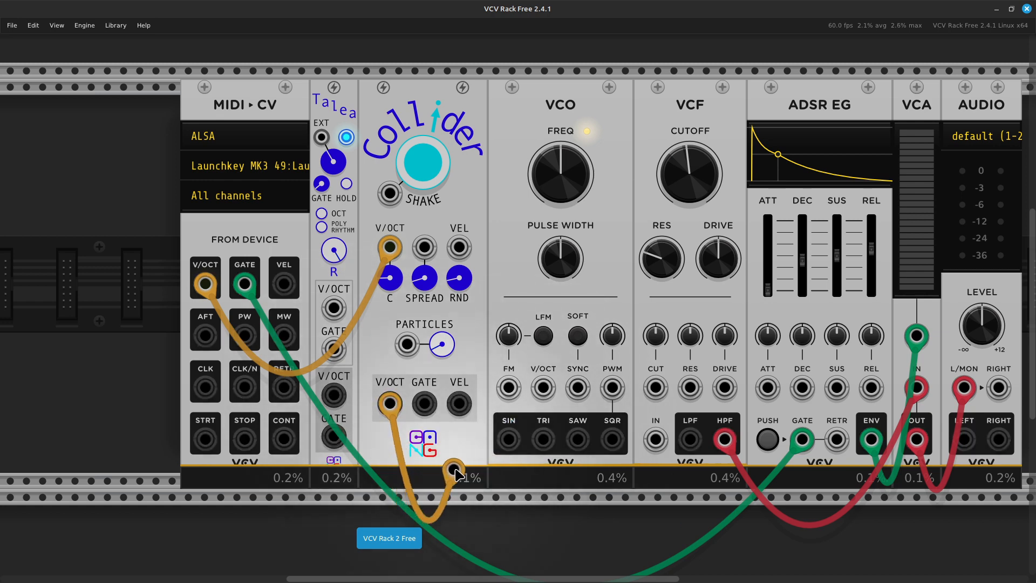
click(543, 387)
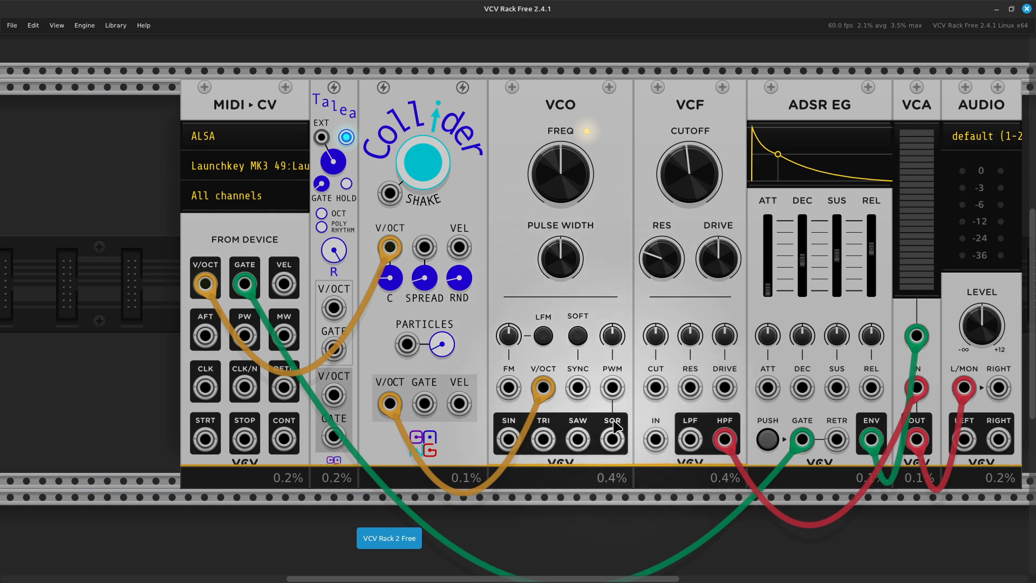
- Route the VCO's sine output with a red cable through the VCF's lowpass output to the VCA, with resonance at minimum and cutoff at maximum
right_click(509, 441)
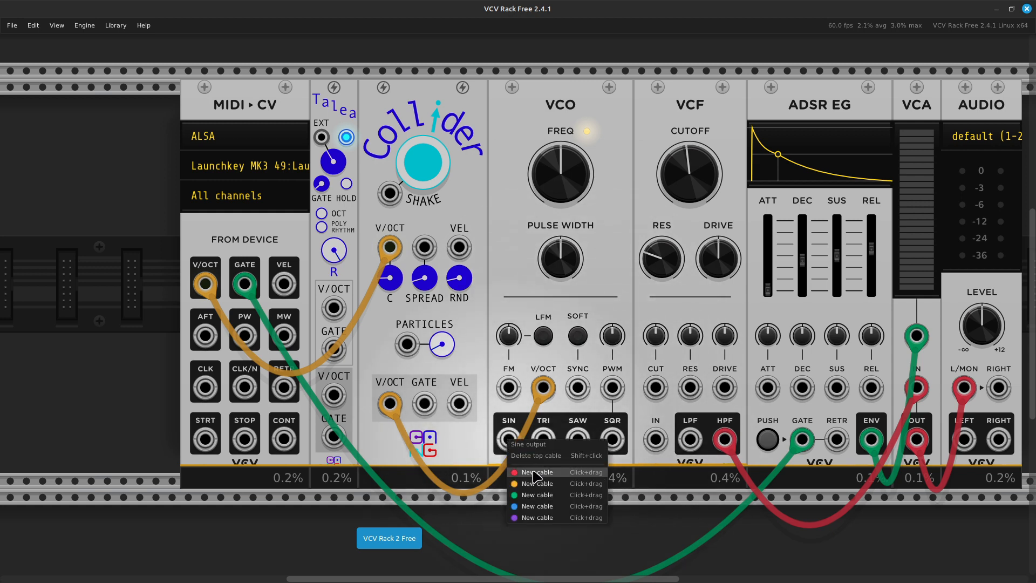
drag(534, 473, 655, 440)
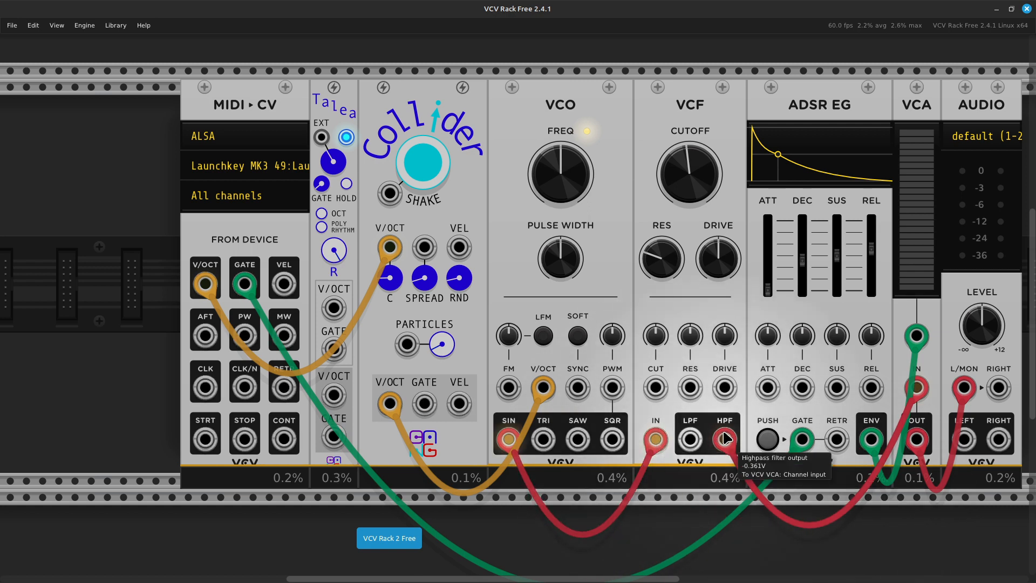
drag(722, 437, 693, 442)
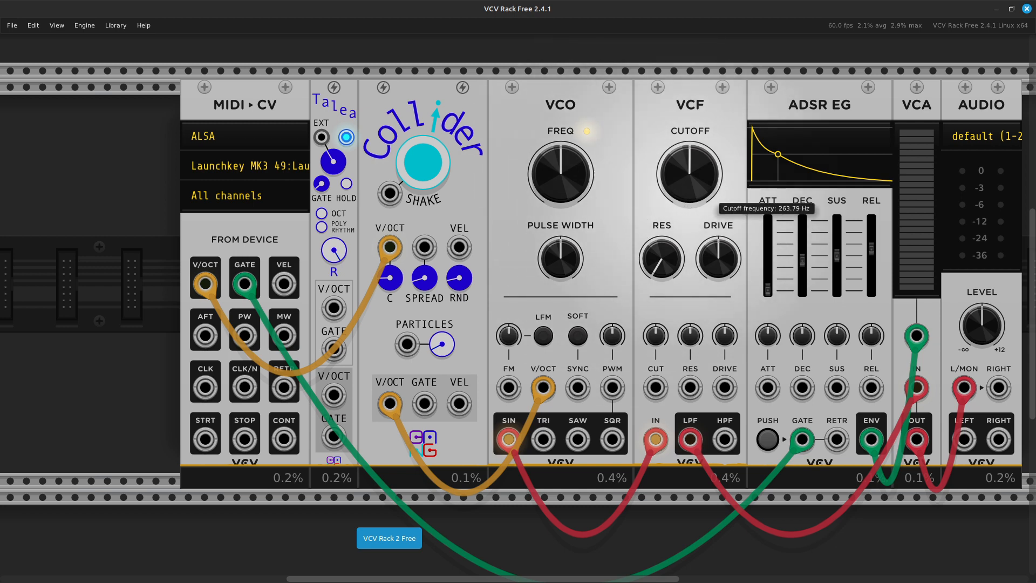
drag(689, 174, 689, 130)
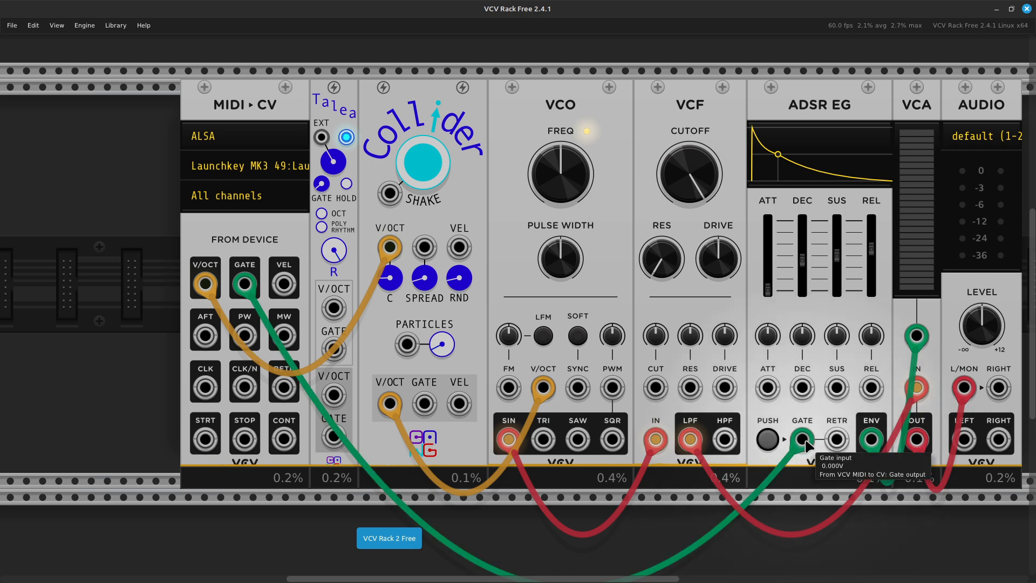
- Move the MIDI gate cable from the ADSR to Collider's shake input, and patch Collider's gate output into the ADSR's gate input in green
drag(805, 443, 387, 200)
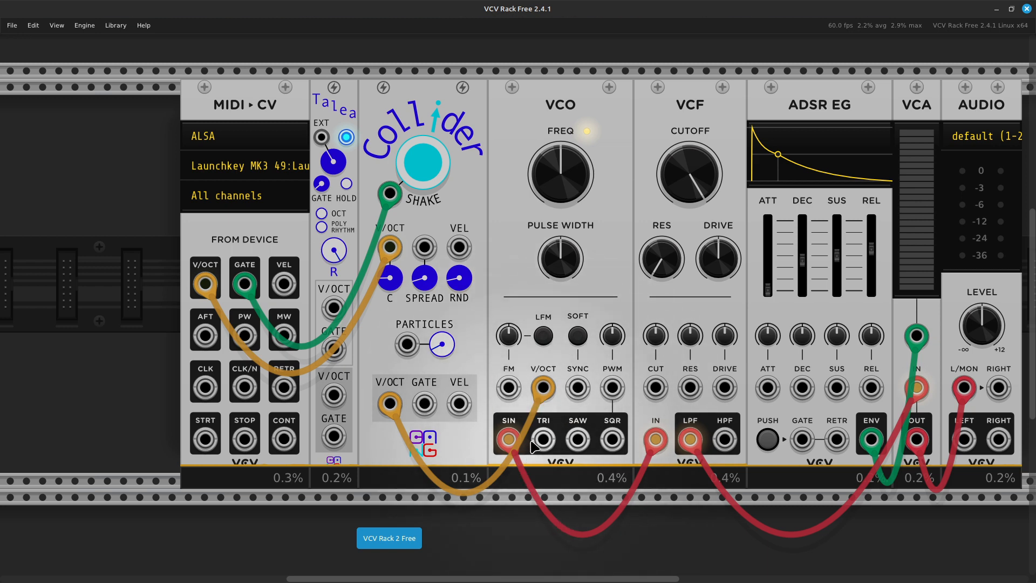
right_click(424, 408)
drag(459, 462, 804, 437)
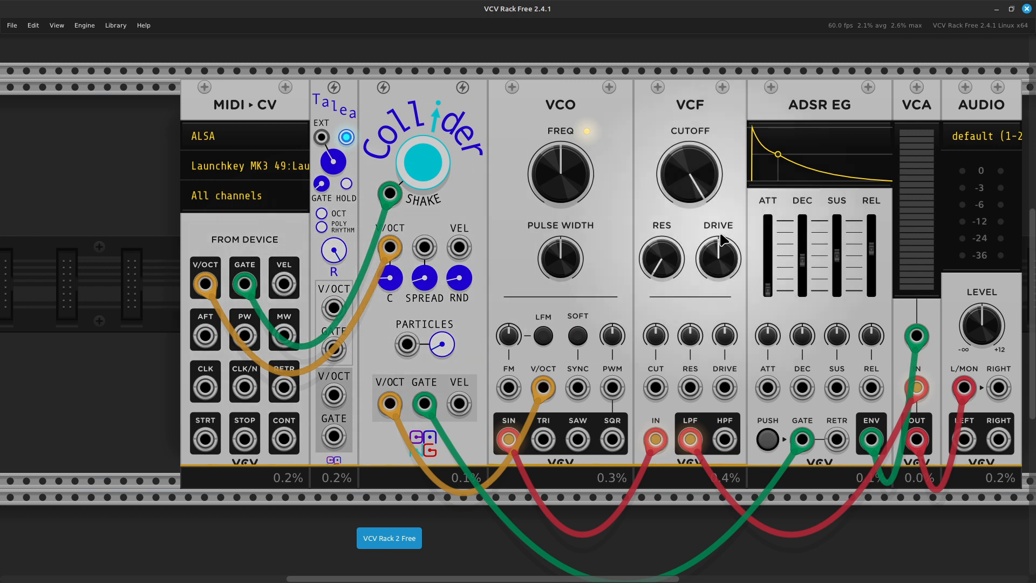
- Lower the ADSR envelope's release to its minimum
mouse_move(911, 290)
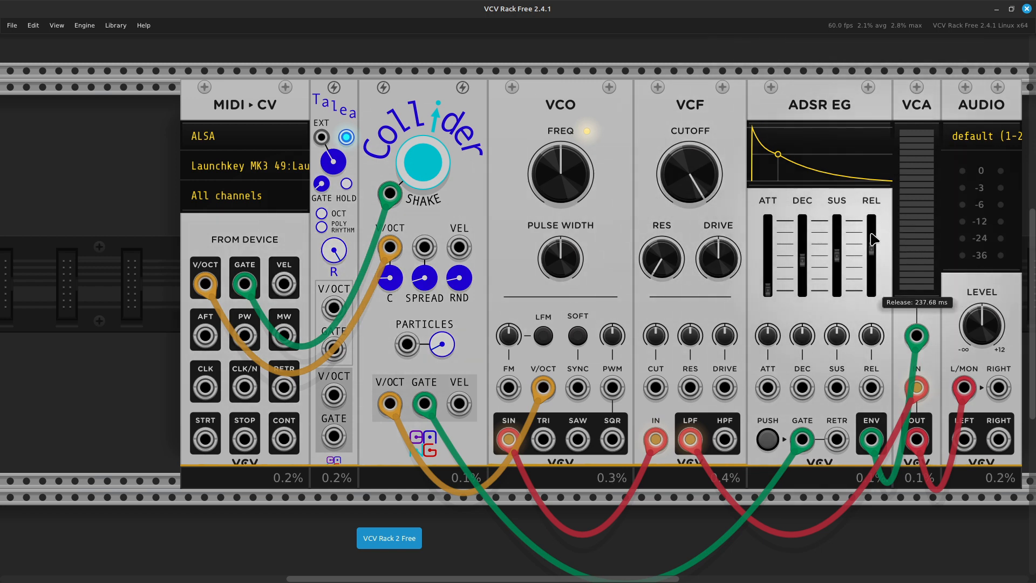
mouse_move(874, 260)
drag(871, 250, 872, 286)
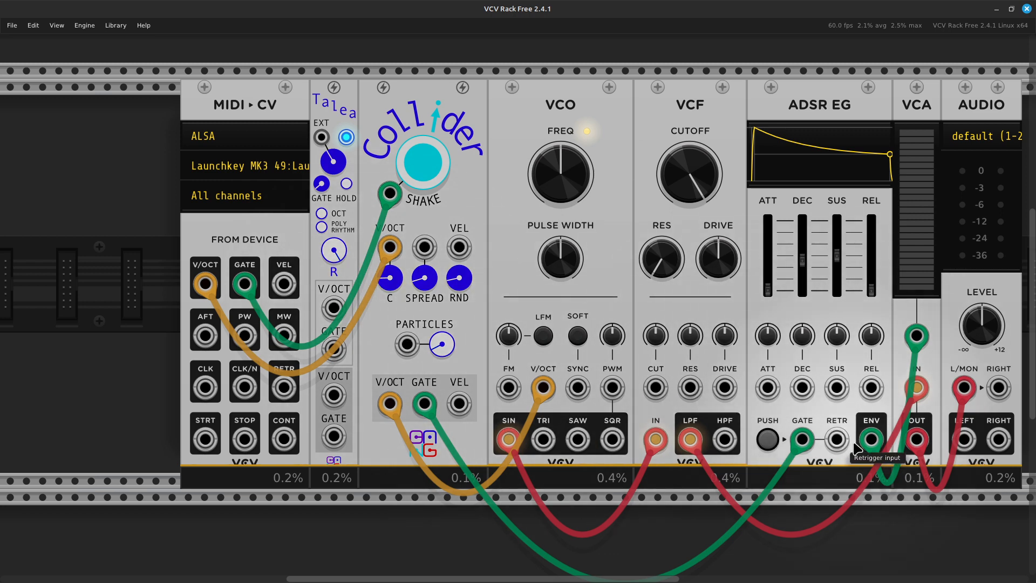
- Replace the envelope cable at the VCA's control input with the cable from Collider's gate output, and trigger Collider's shake
drag(876, 443, 925, 546)
drag(801, 438, 916, 348)
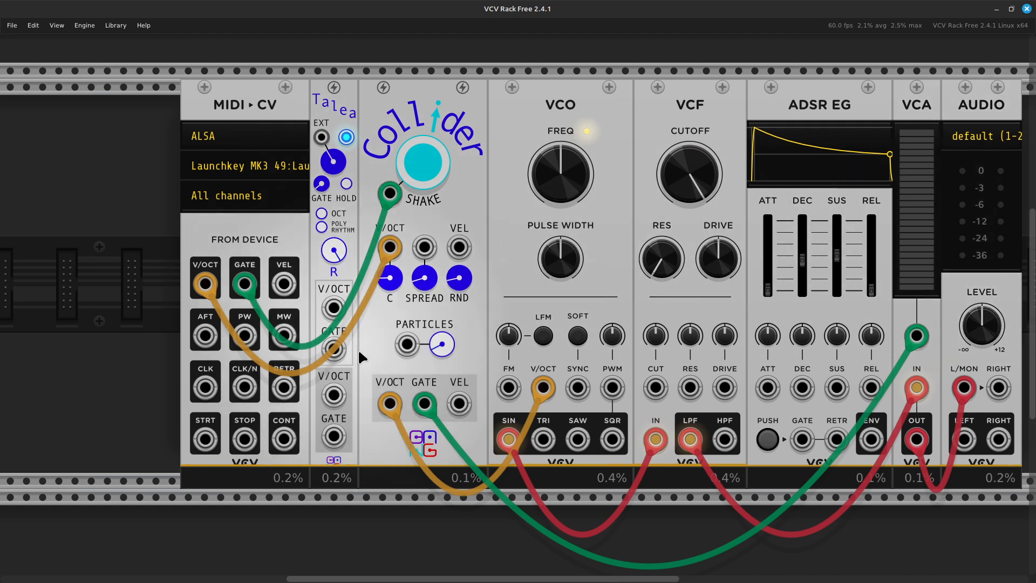
click(445, 154)
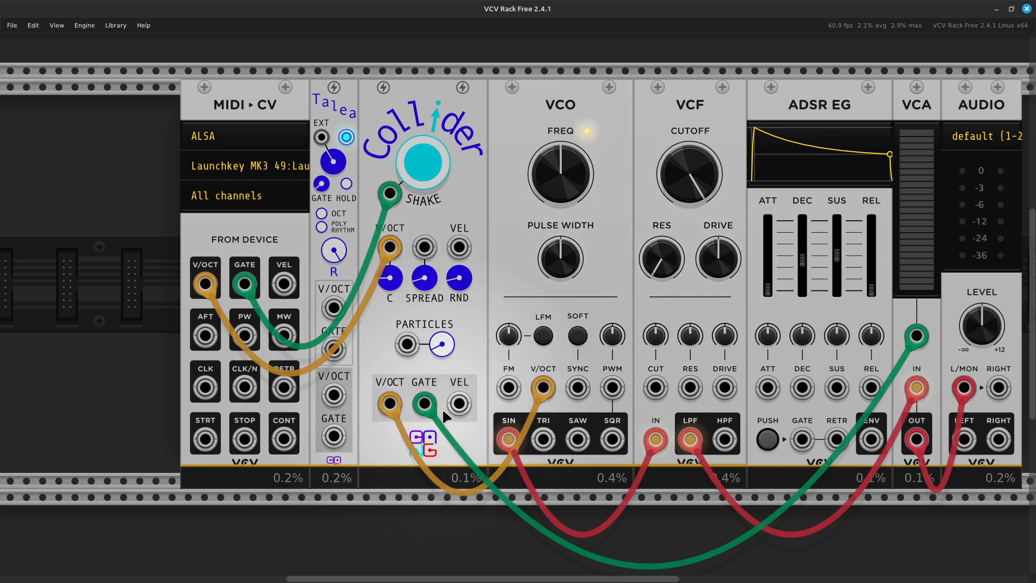
- Move the source of the VCA's control cable from Collider's gate output to the ADSR's envelope output
drag(424, 404, 861, 448)
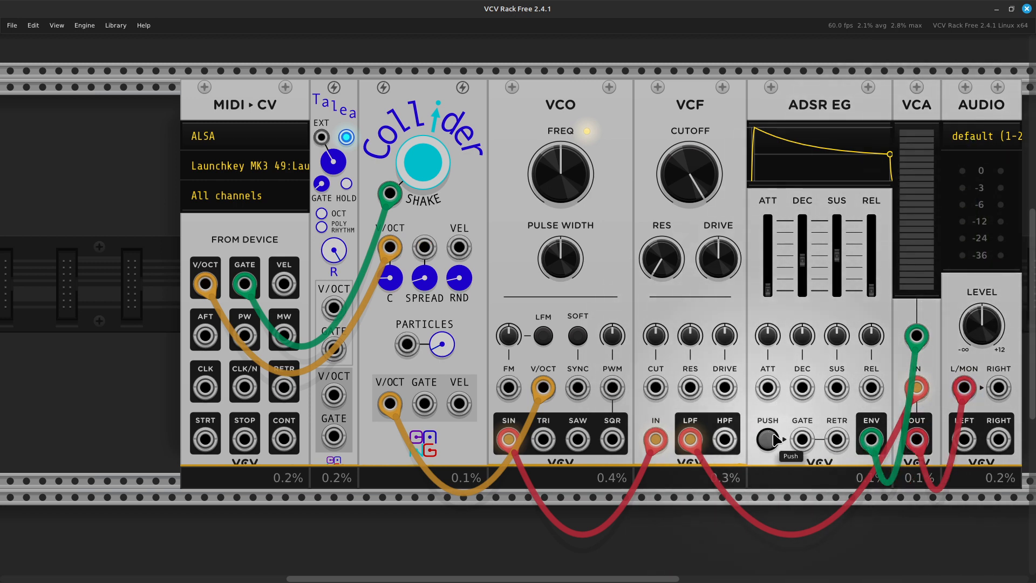
right_click(803, 444)
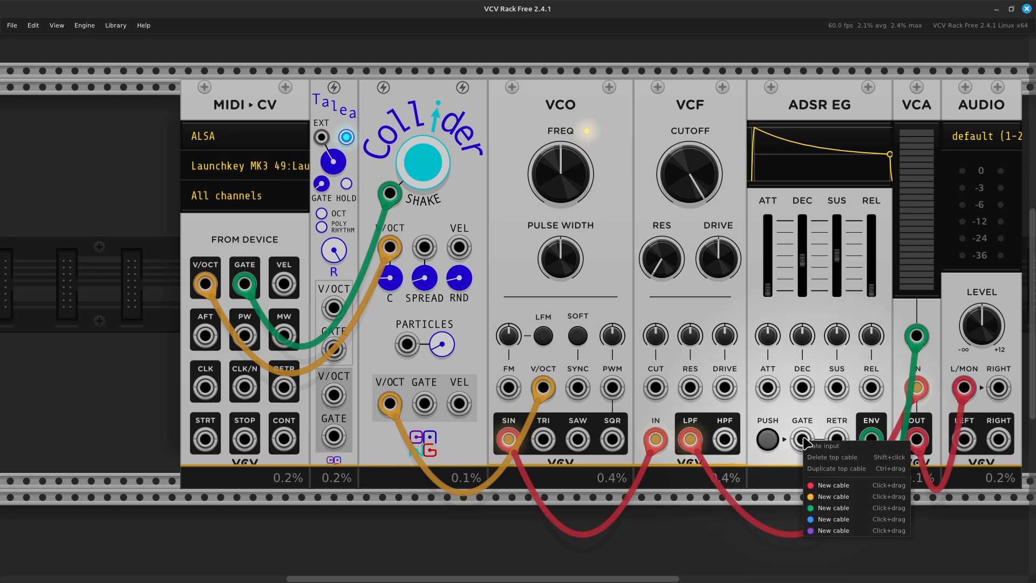
click(821, 501)
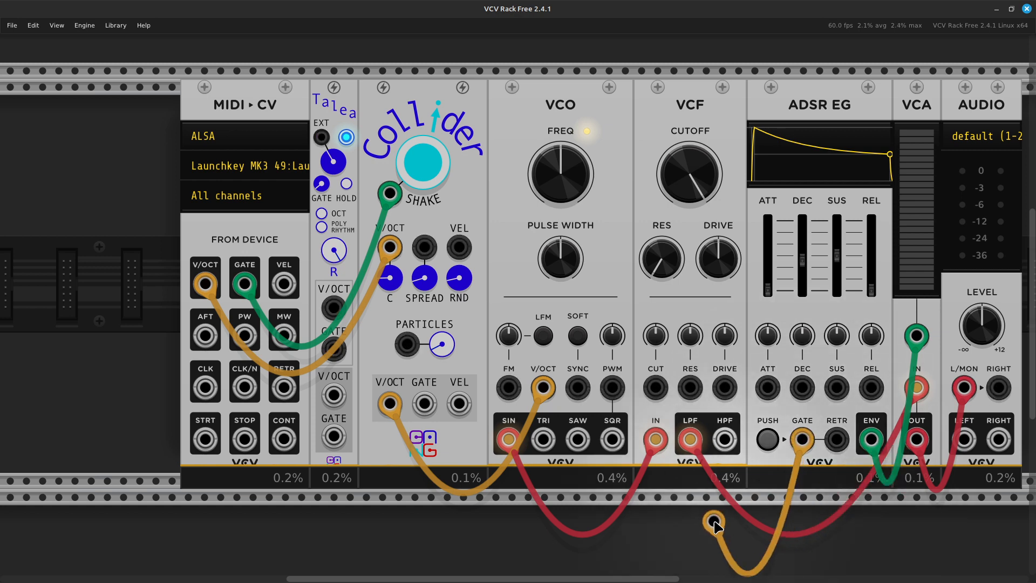
click(714, 524)
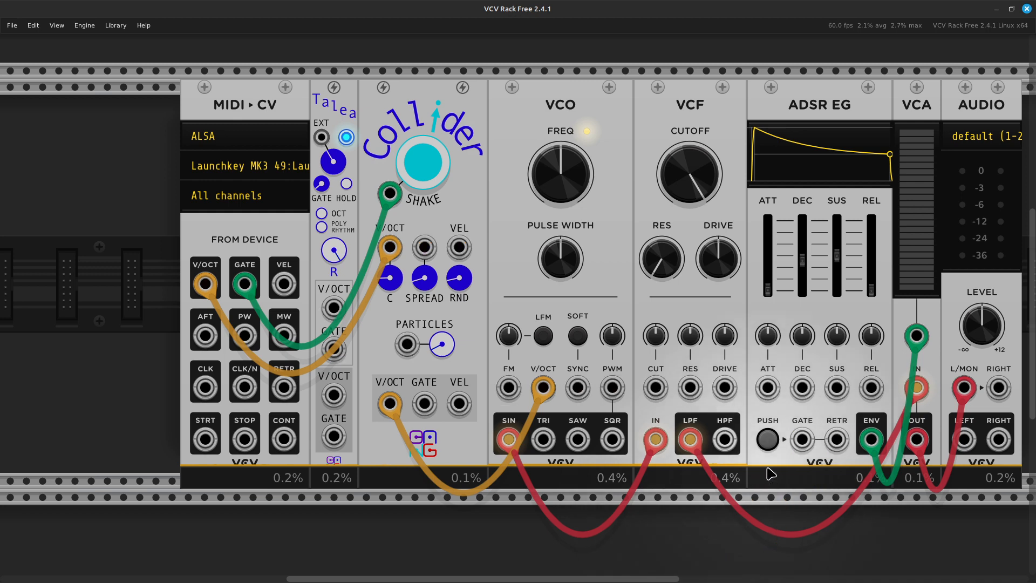
- Patch the MIDI gate output into the ADSR's gate input with a green cable and raise the envelope's release
right_click(803, 446)
click(812, 513)
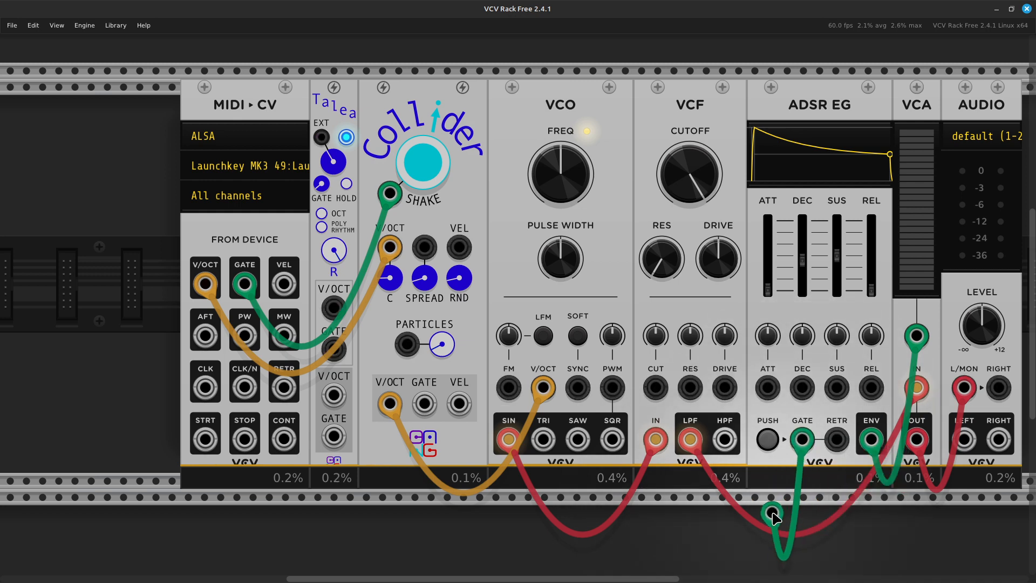
click(611, 439)
drag(605, 455, 246, 291)
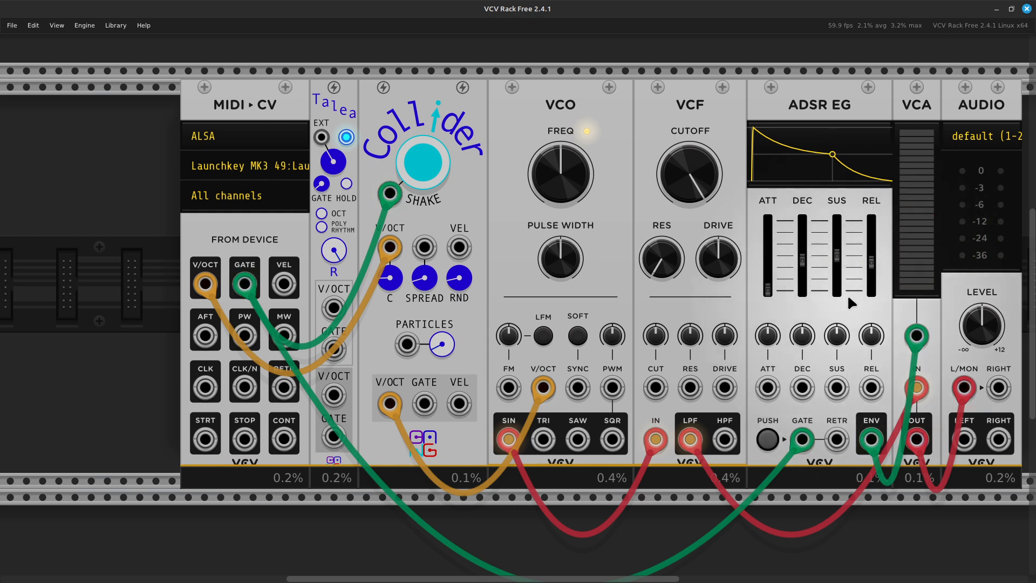
mouse_move(872, 265)
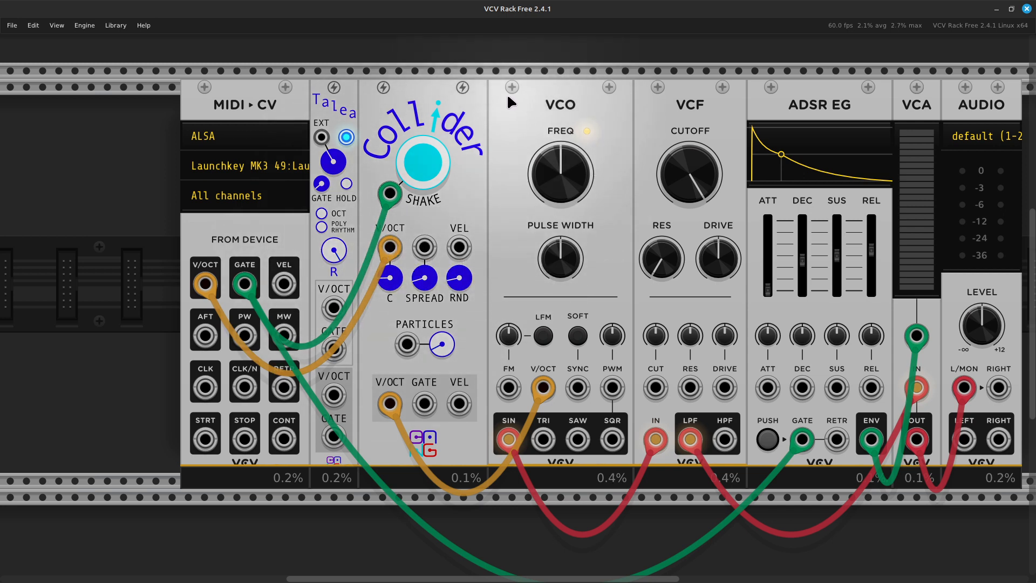
- Trigger Collider's shake and raise its center frequency through about 2584.5 Hz
click(431, 161)
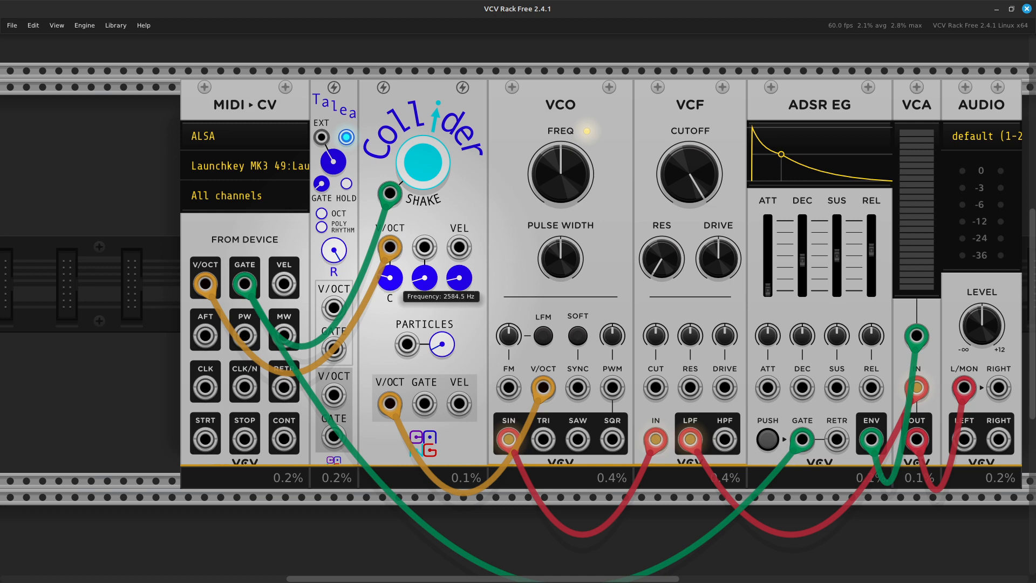
drag(390, 278, 390, 254)
mouse_move(390, 278)
mouse_down()
mouse_move(390, 291)
mouse_move(390, 262)
mouse_move(390, 294)
mouse_move(390, 275)
mouse_up()
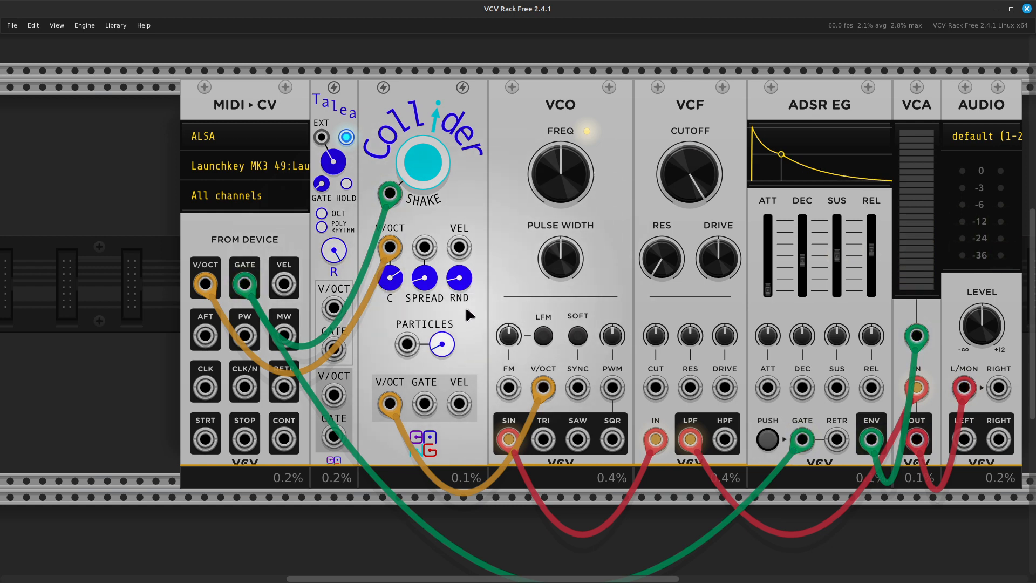
- Lower Collider's frequency randomization to about 0.0012 x and widen its frequency spread
drag(459, 278, 459, 292)
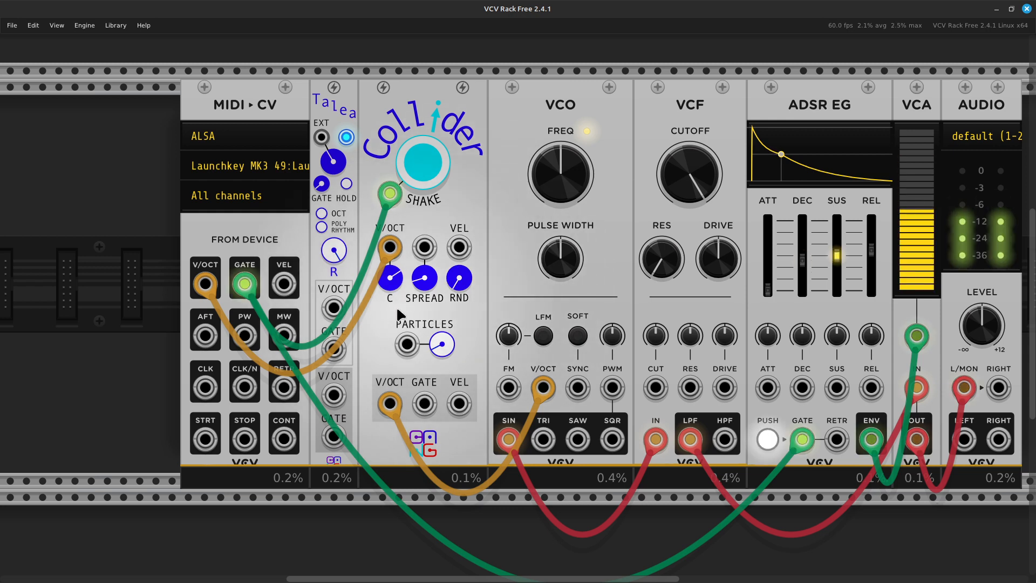
mouse_move(422, 285)
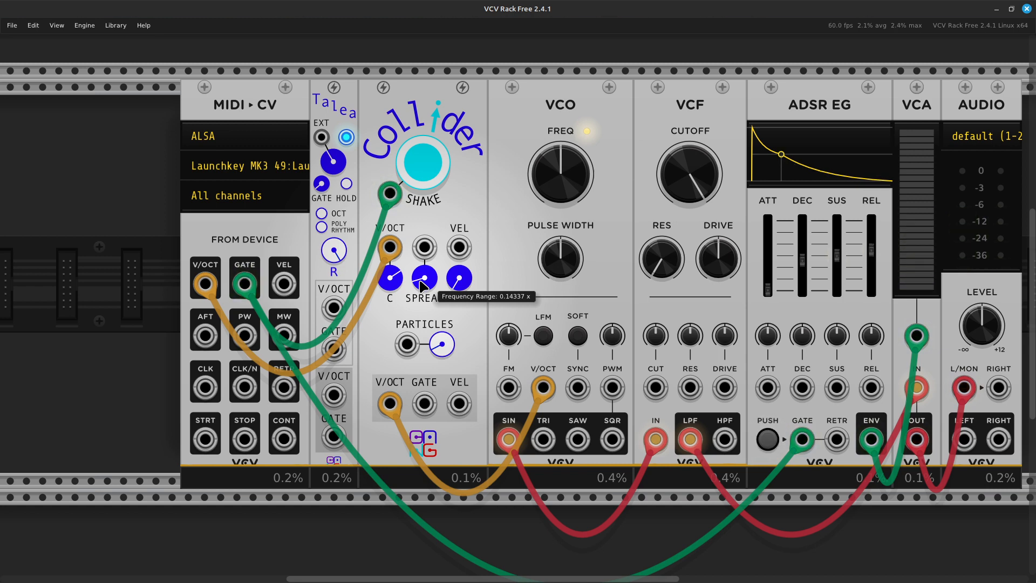
mouse_move(421, 285)
mouse_down()
mouse_move(424, 266)
mouse_move(424, 276)
mouse_up()
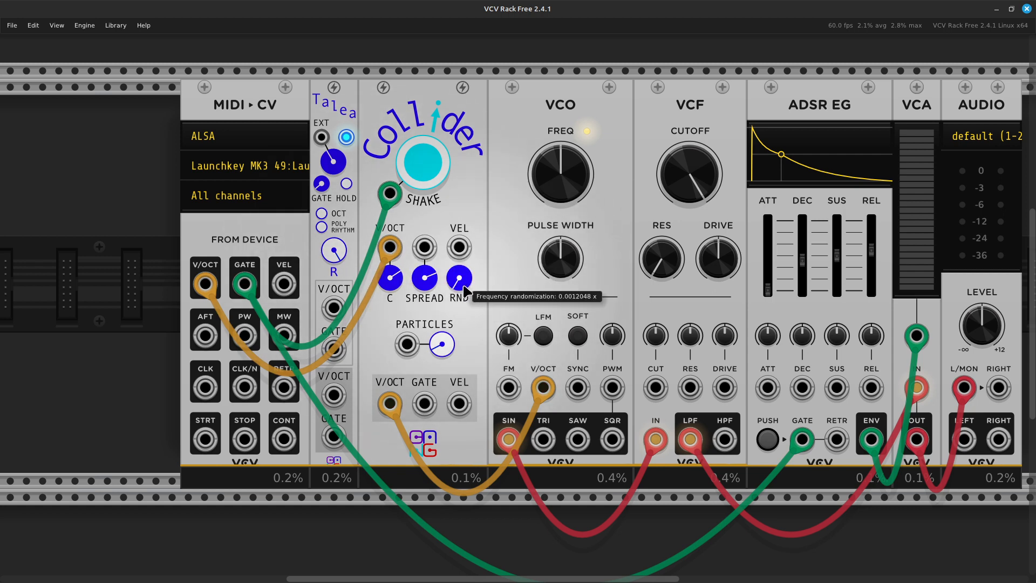
mouse_move(463, 291)
mouse_down()
mouse_move(462, 223)
mouse_move(462, 291)
mouse_up()
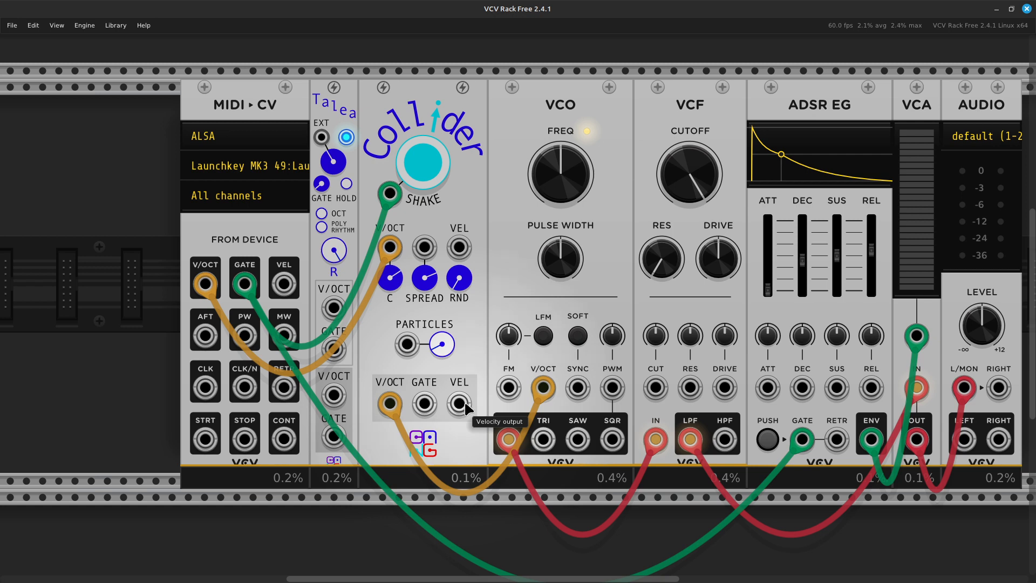
- Delete the AUDIO and VCA modules from the end of the rack row
scroll(465, 404, right, 10)
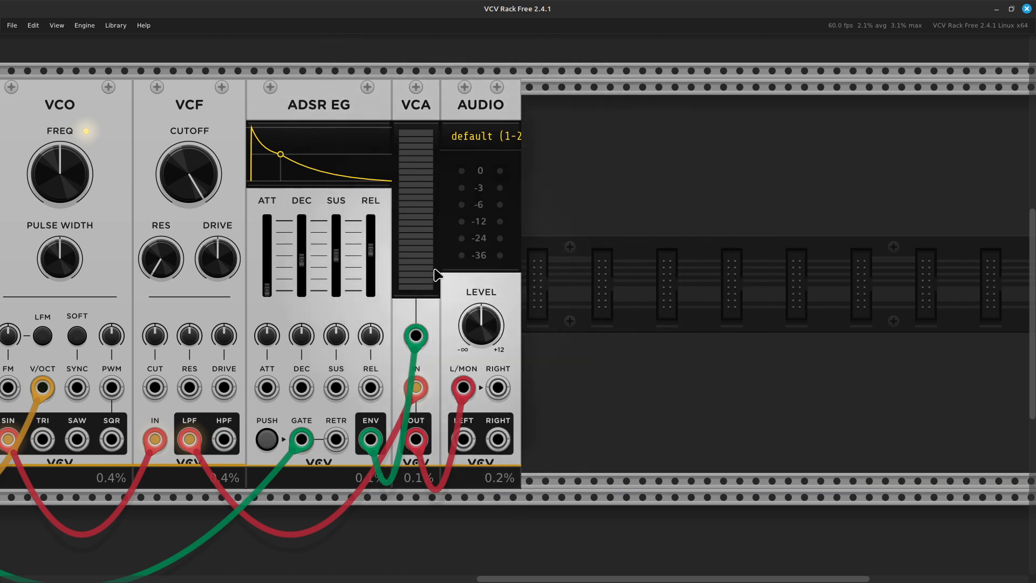
key(Delete)
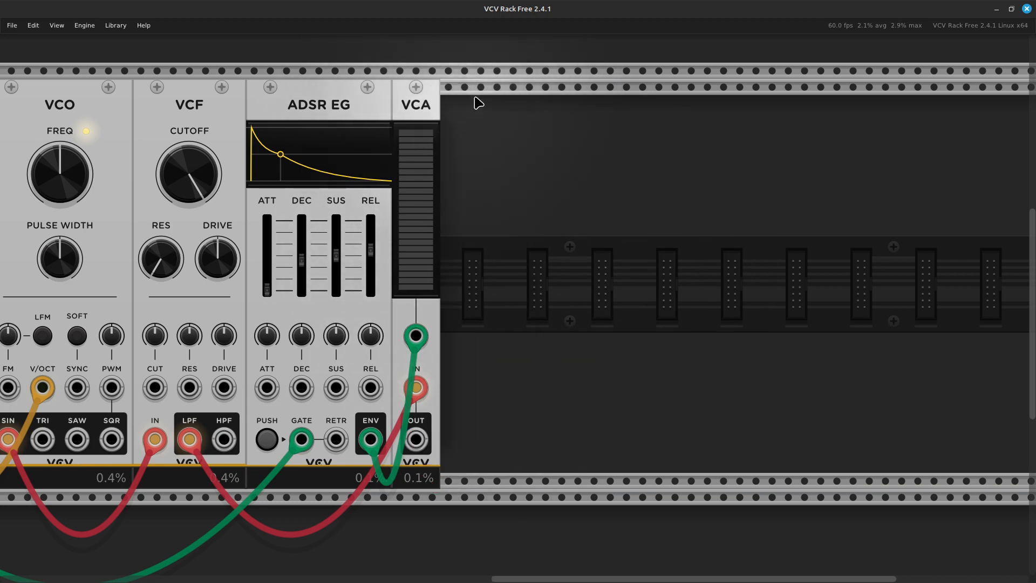
key(Delete)
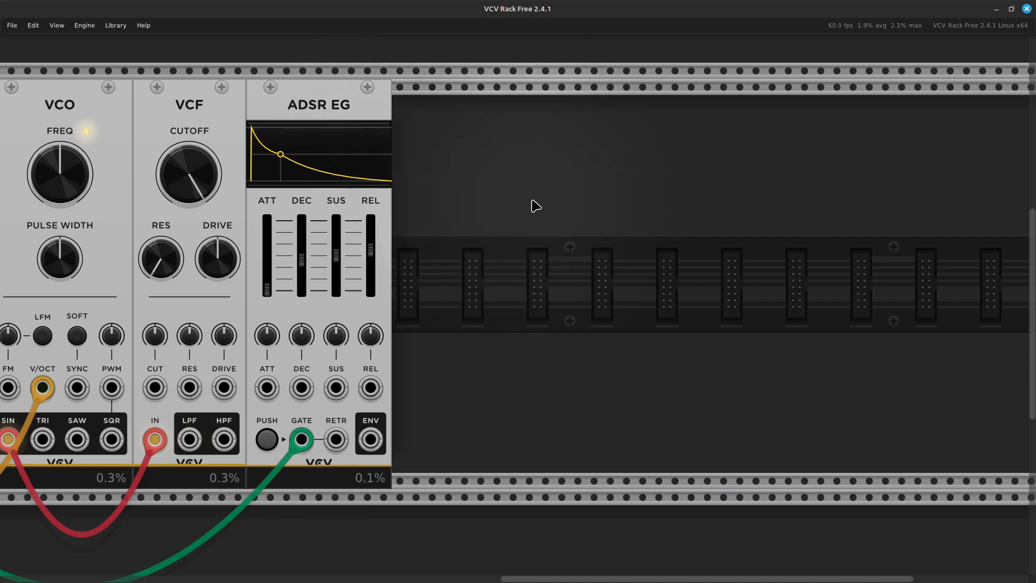
- Find the VCA Mix module with the search term "mixer" and place it directly beside the ADSR EG
right_click(528, 224)
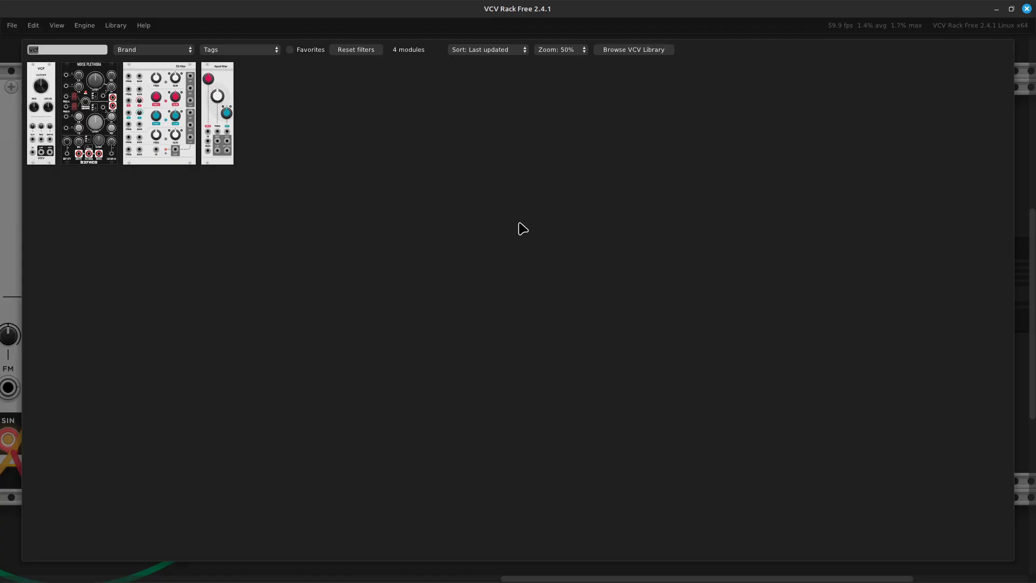
key(BackSpace)
text(mixer)
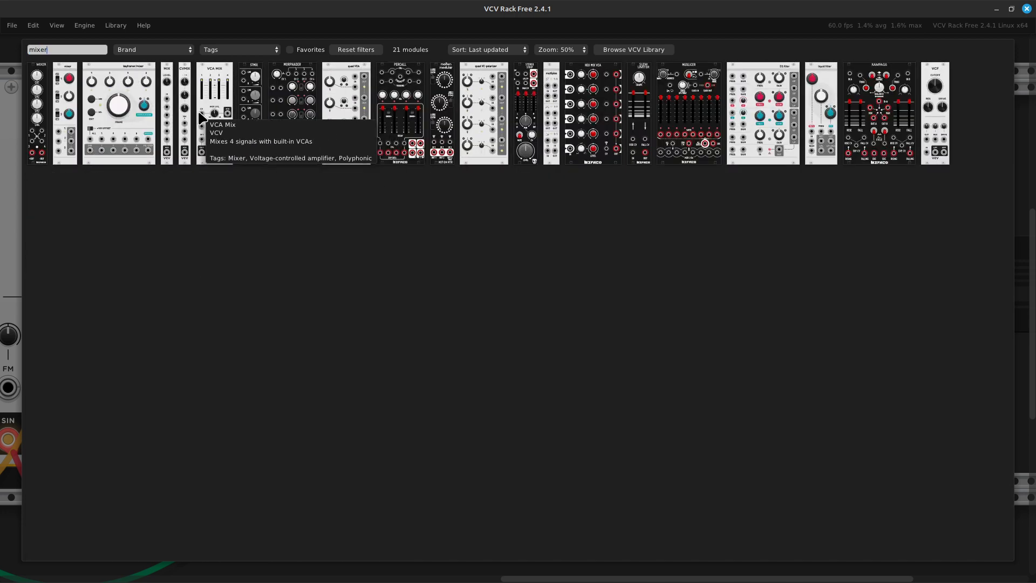
click(229, 153)
drag(533, 97, 484, 97)
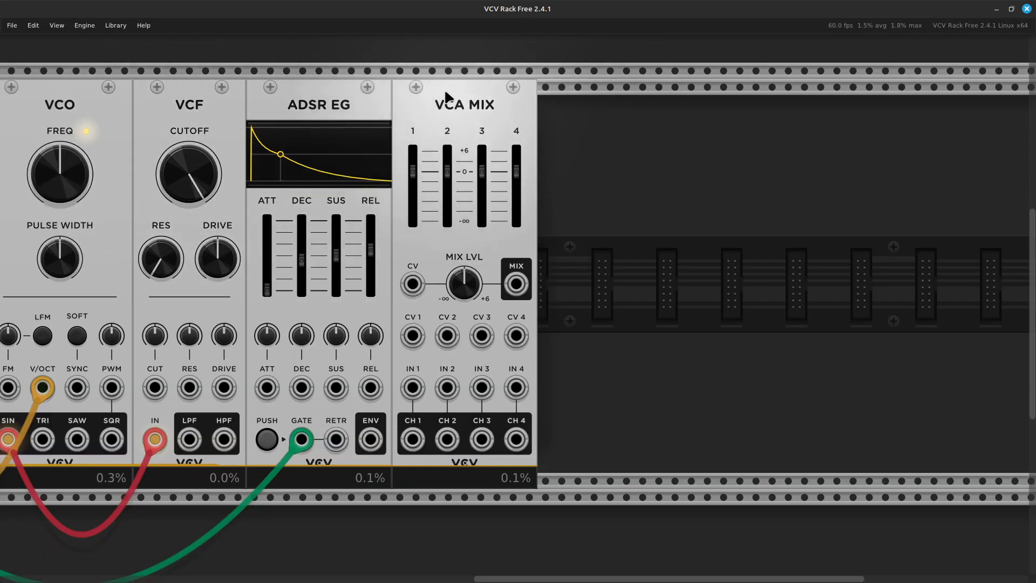
- Patch the ADSR's envelope output into VCA MIX's CV 1 with a green cable and the VCF's lowpass output into IN 1 with a red cable
right_click(369, 446)
drag(386, 501, 412, 336)
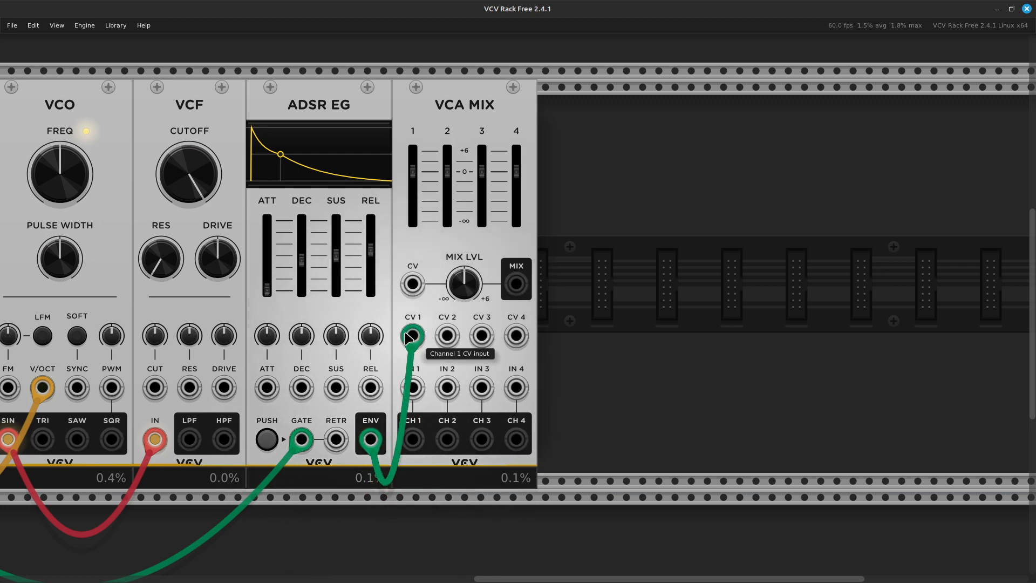
right_click(194, 444)
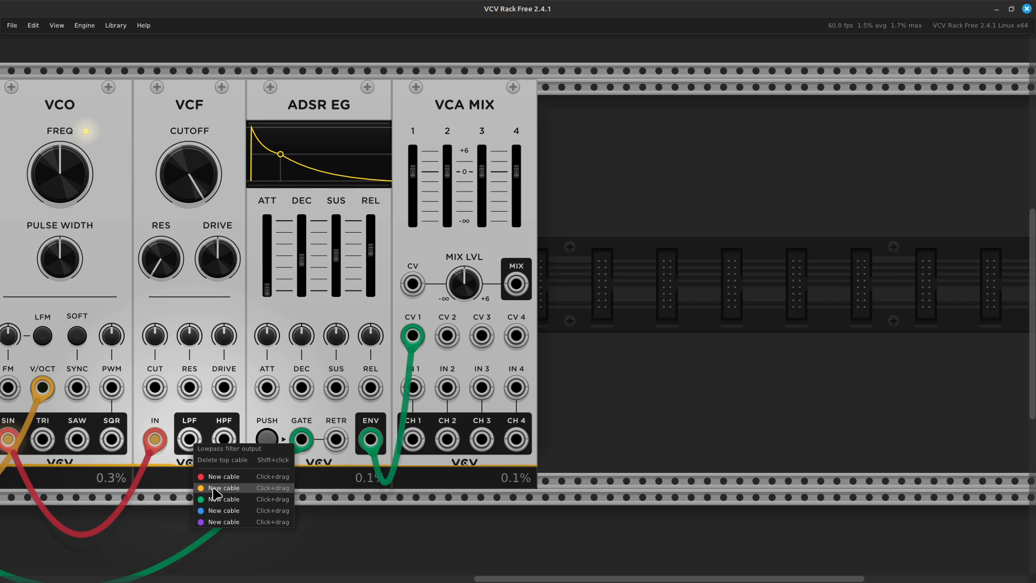
drag(216, 476, 421, 404)
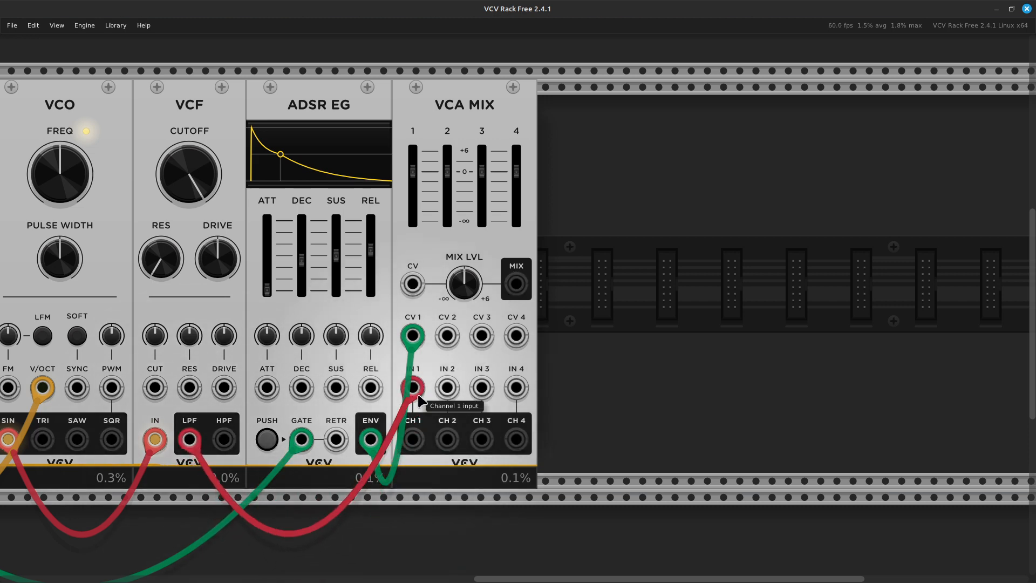
- Find the Audio 2 module with the search term "audio" and place it directly beside the VCA MIX
right_click(596, 336)
key(BackSpace)
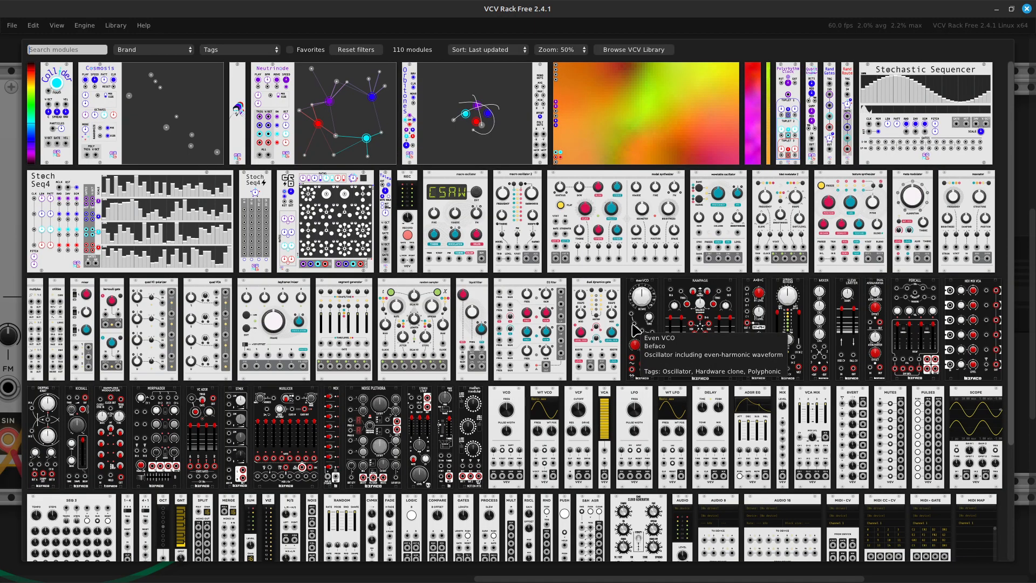
text(audio)
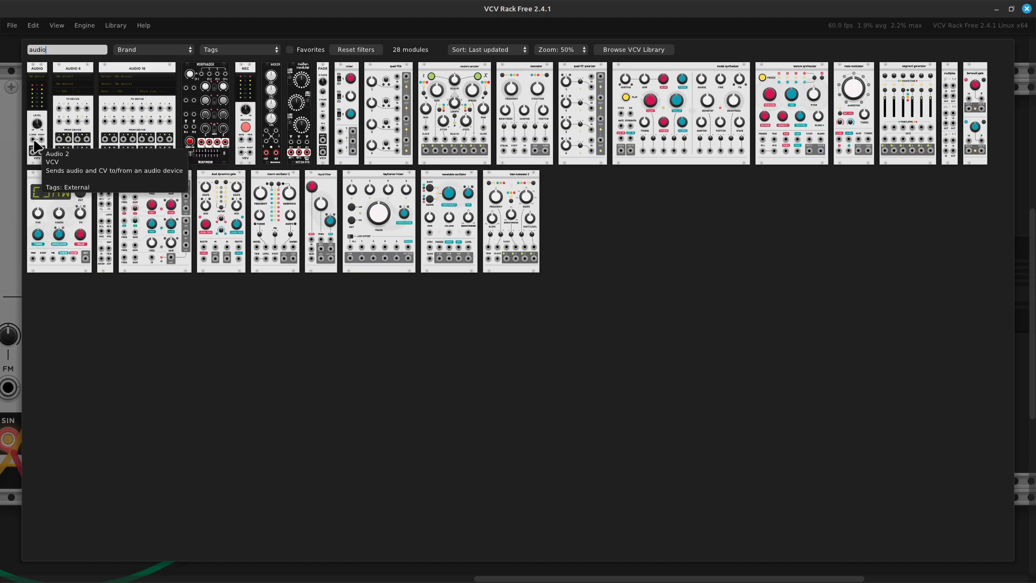
click(34, 146)
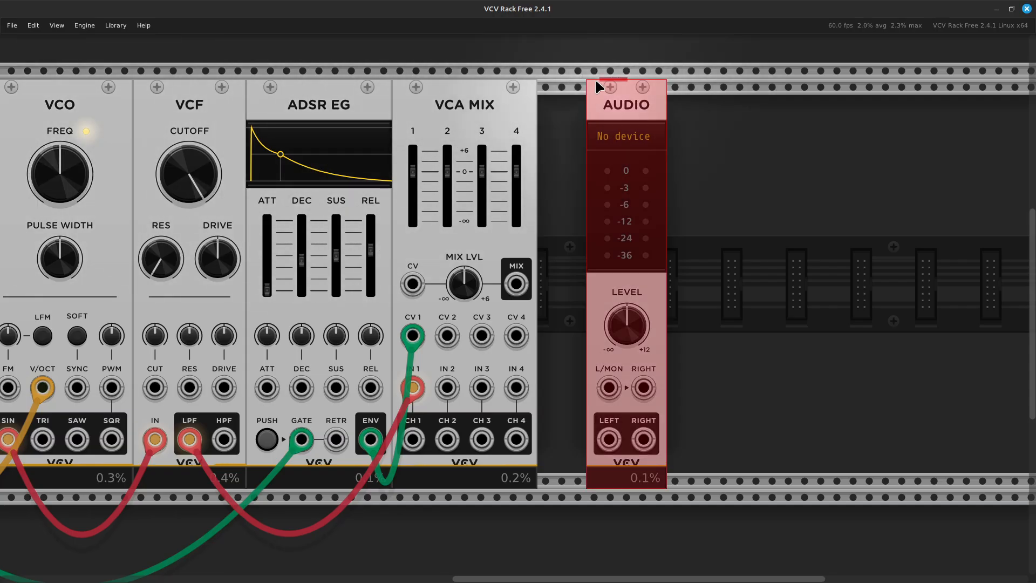
click(710, 161)
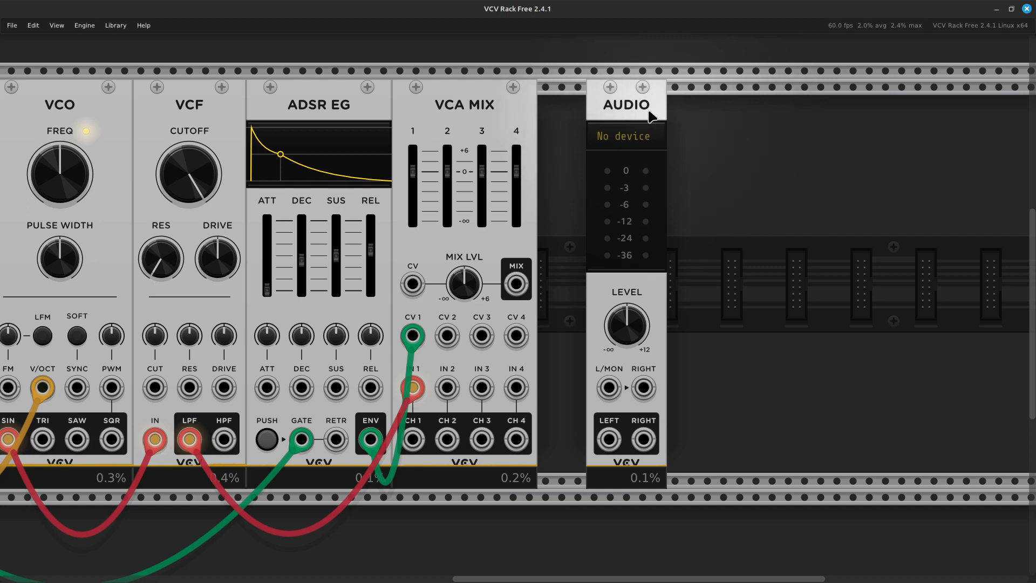
drag(650, 116, 602, 116)
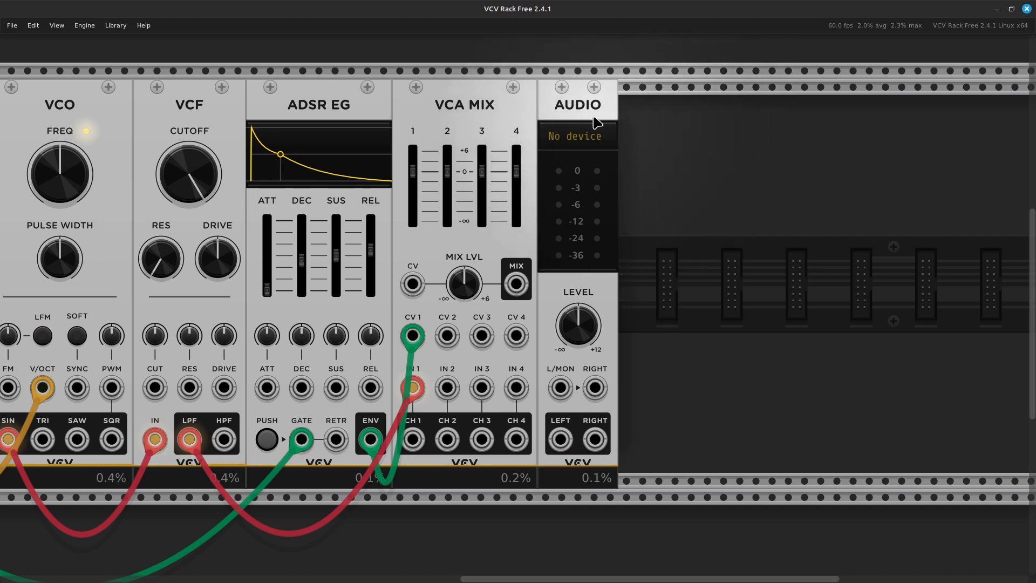
- Patch VCA MIX's mix output into the audio module's L/MON input with a red cable and choose the default (1-2 in, 1-2 out) audio device
right_click(509, 292)
drag(539, 327, 561, 388)
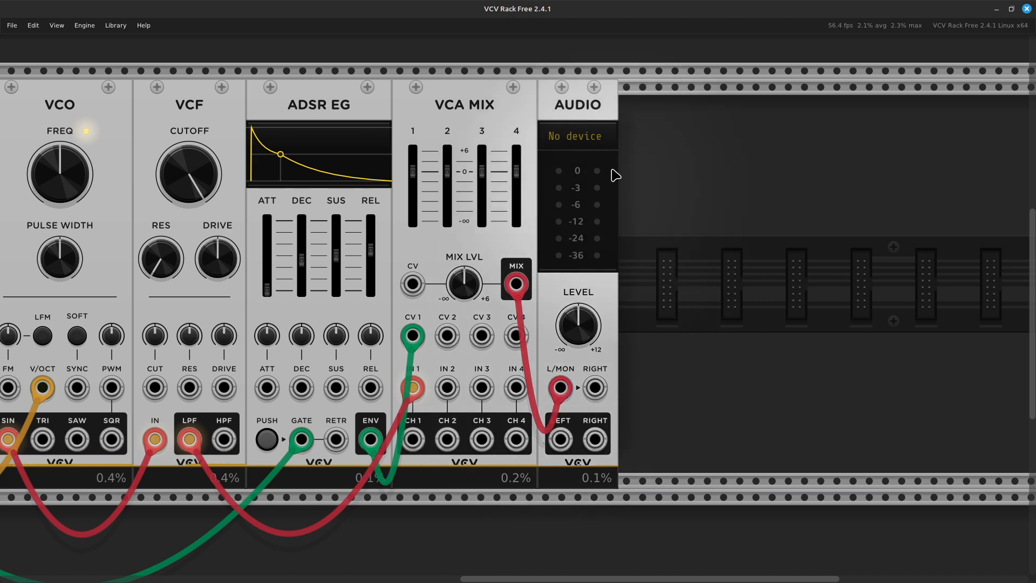
click(607, 138)
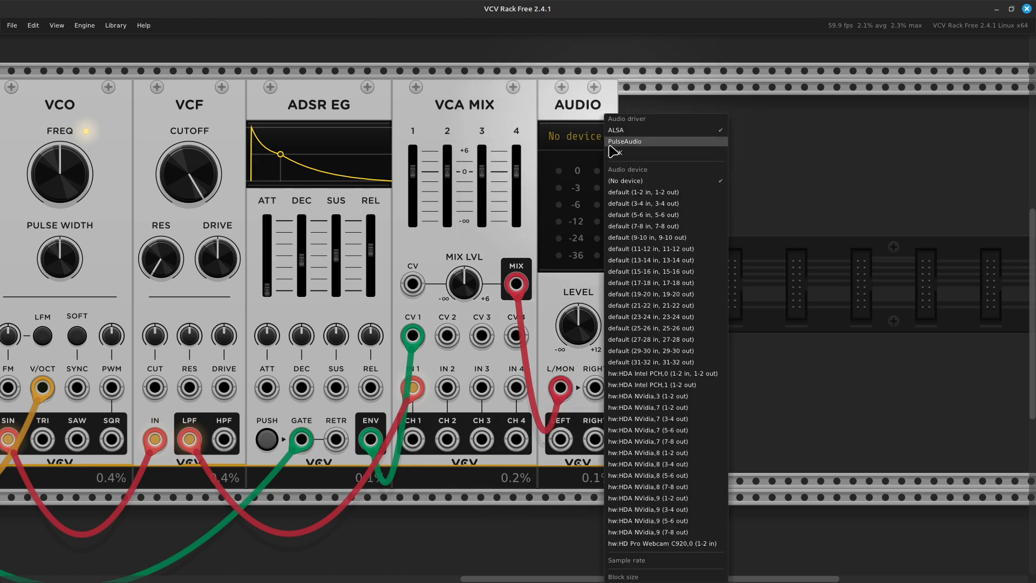
click(639, 193)
- Move the envelope cable from VCA MIX's CV 1 to its mix CV input and patch Collider's velocity output into CV 1 with a blue cable
scroll(690, 162, left, 5)
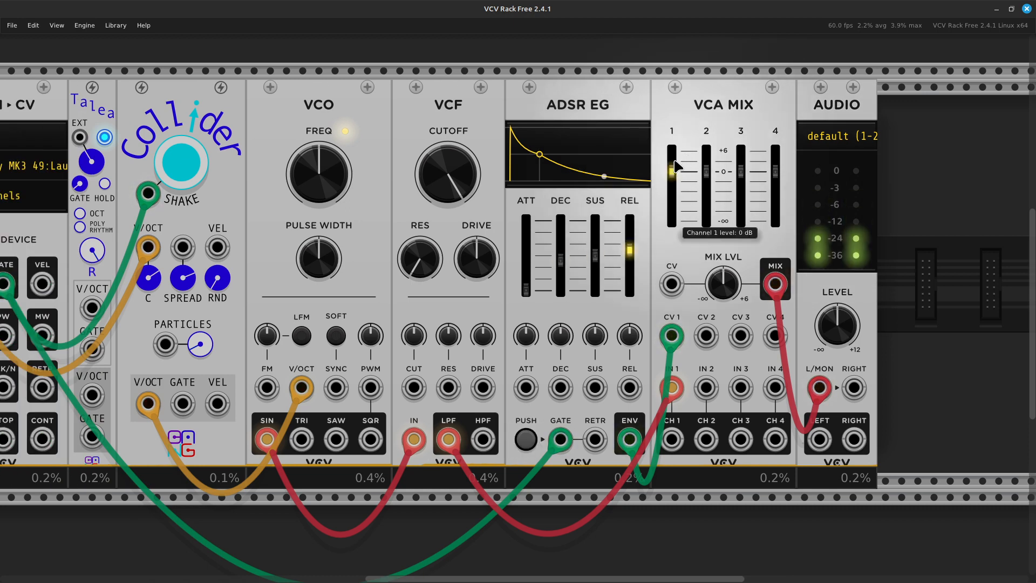
scroll(679, 165, left, 3)
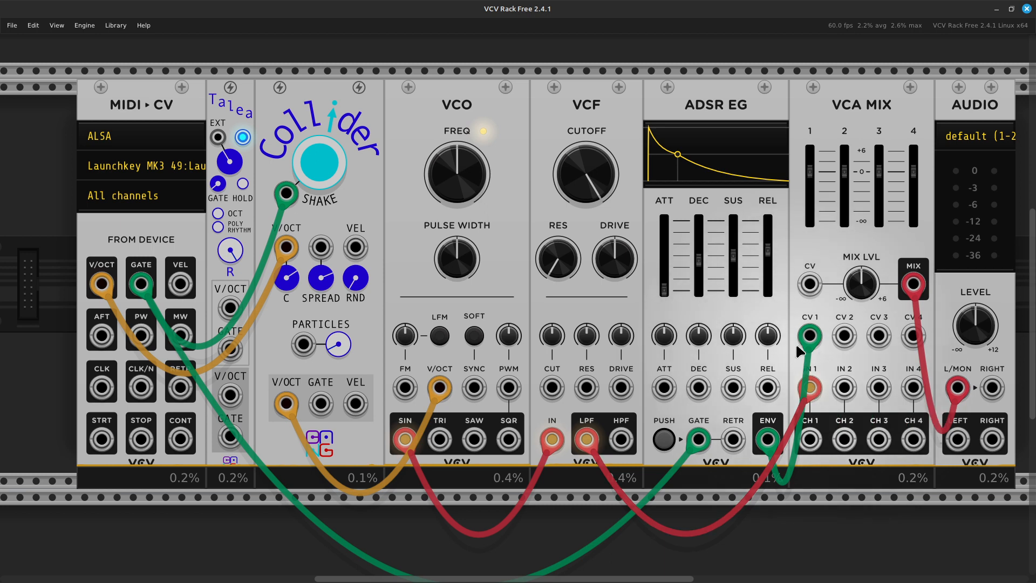
drag(809, 336, 816, 289)
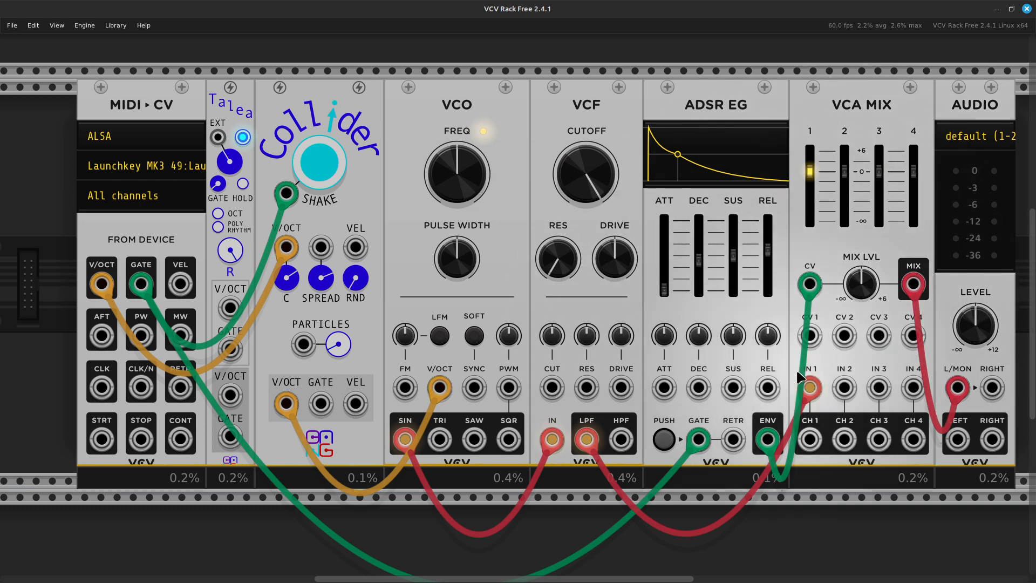
mouse_move(735, 264)
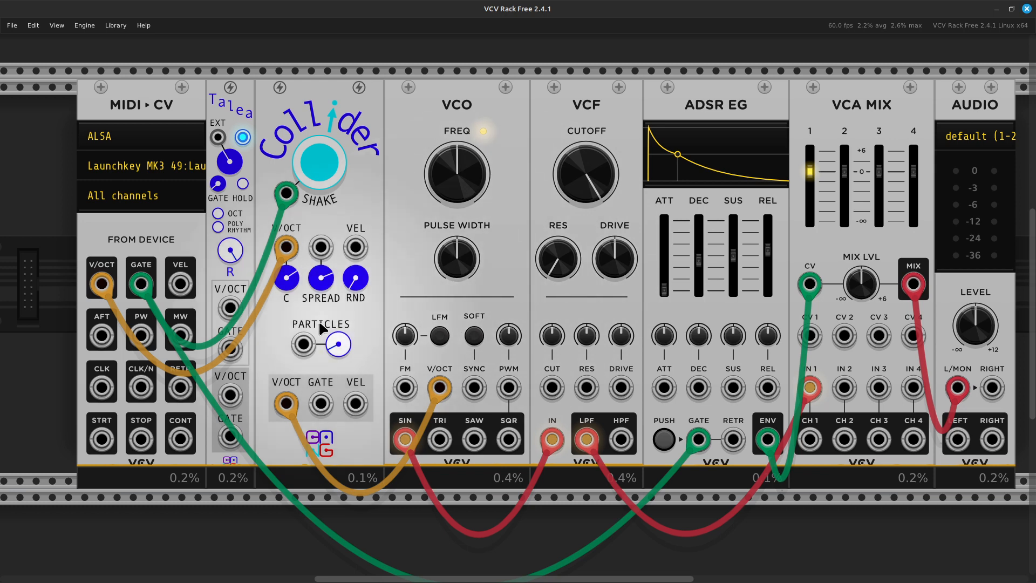
right_click(355, 410)
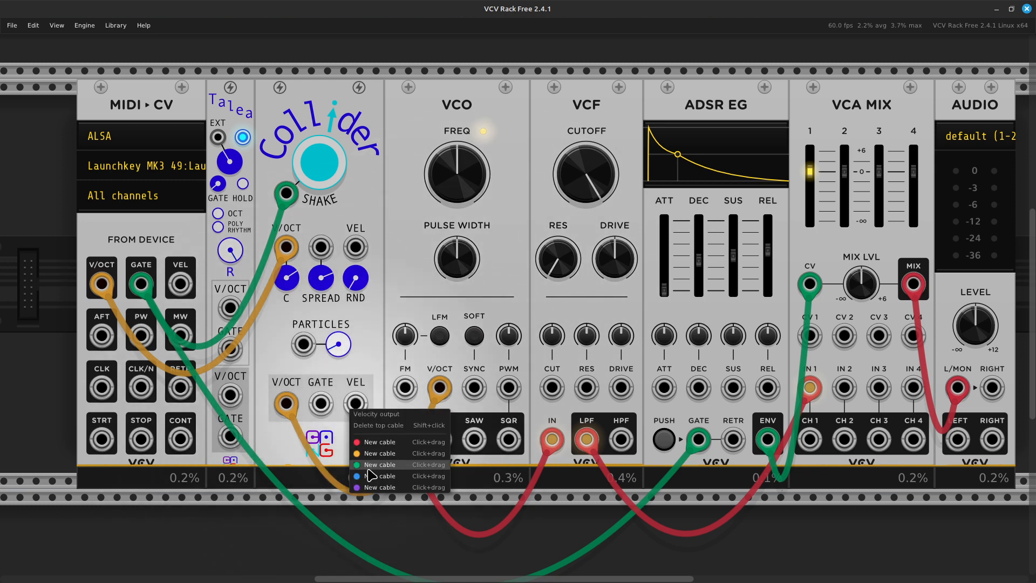
drag(380, 475, 809, 336)
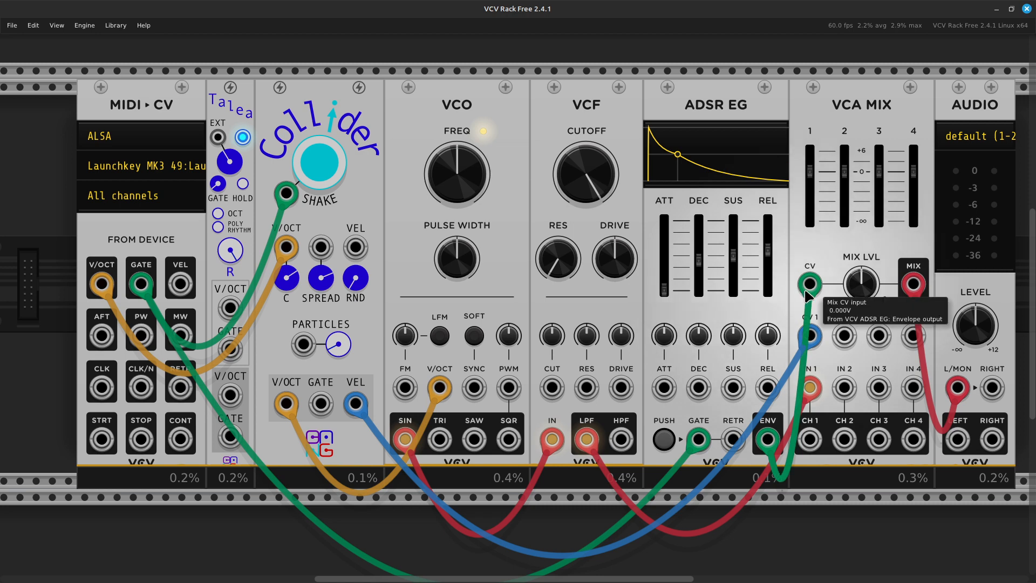
- Replace the envelope cable at VCA MIX's mix CV input with a green cable from Collider's gate output
drag(809, 283, 811, 575)
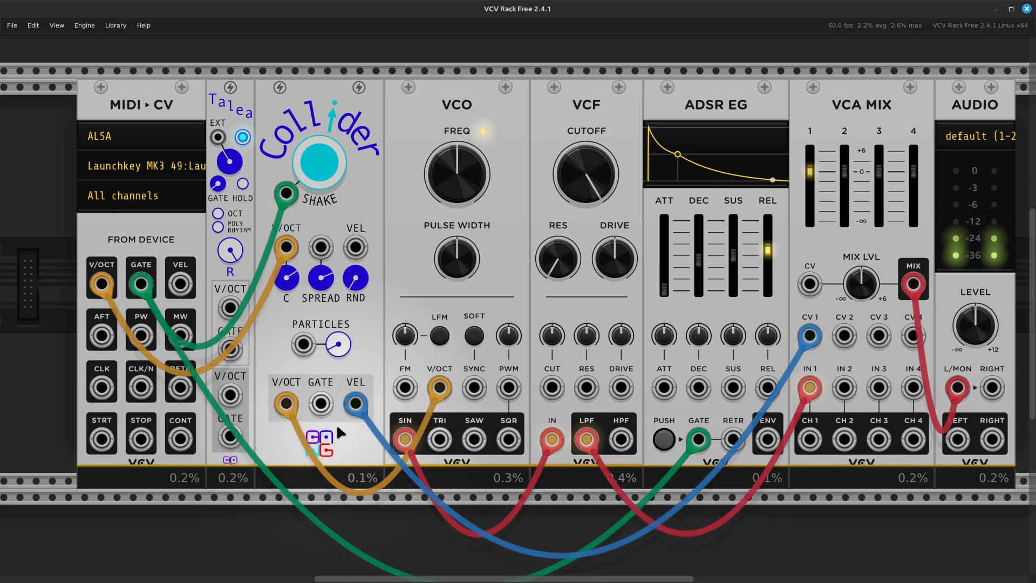
right_click(319, 405)
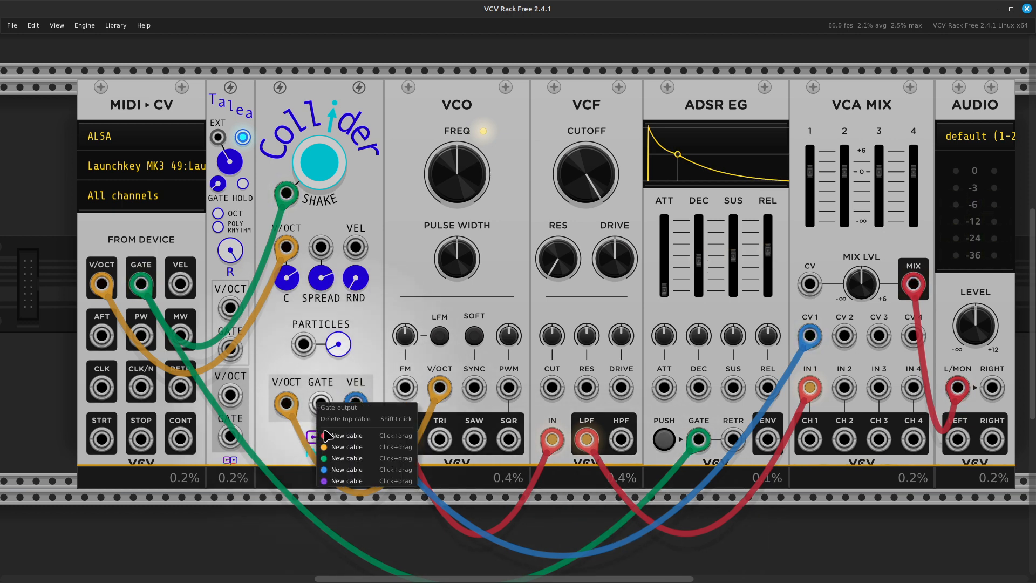
click(335, 461)
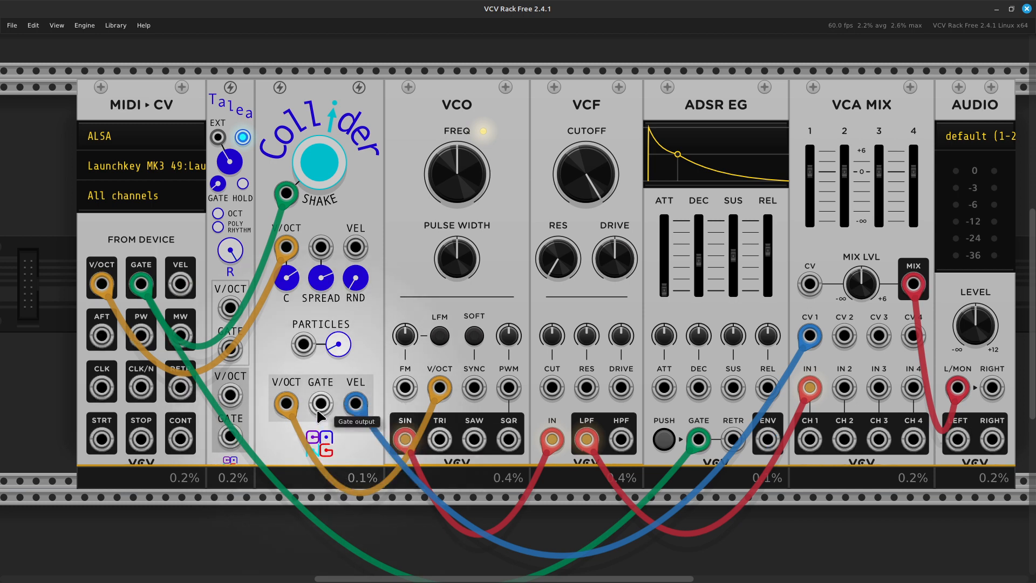
right_click(319, 415)
click(335, 461)
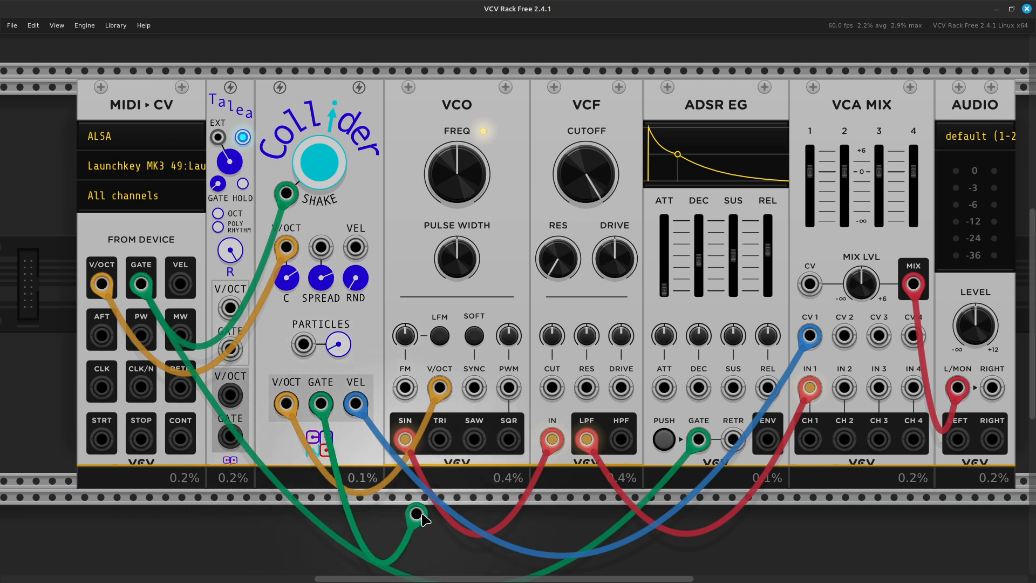
click(810, 284)
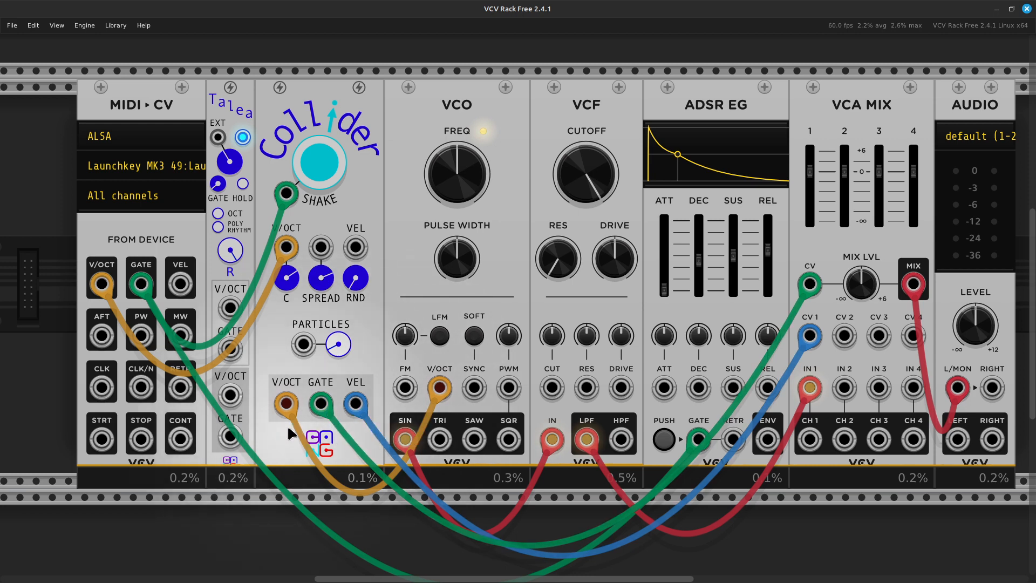
- Remove the Collider gate cable and patch the ADSR's envelope output into VCA MIX's mix CV input with a green cable
drag(320, 403, 766, 485)
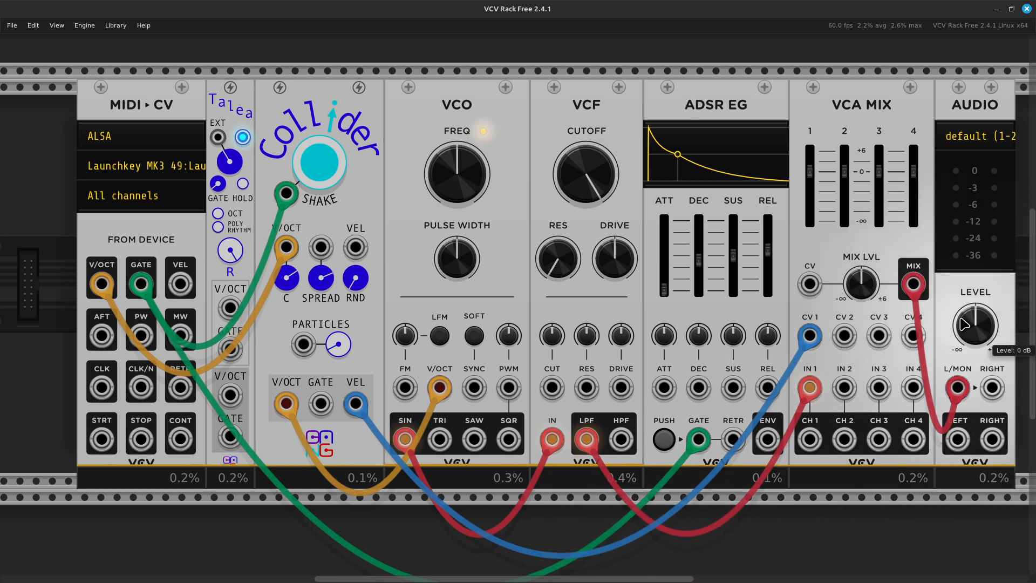
right_click(767, 436)
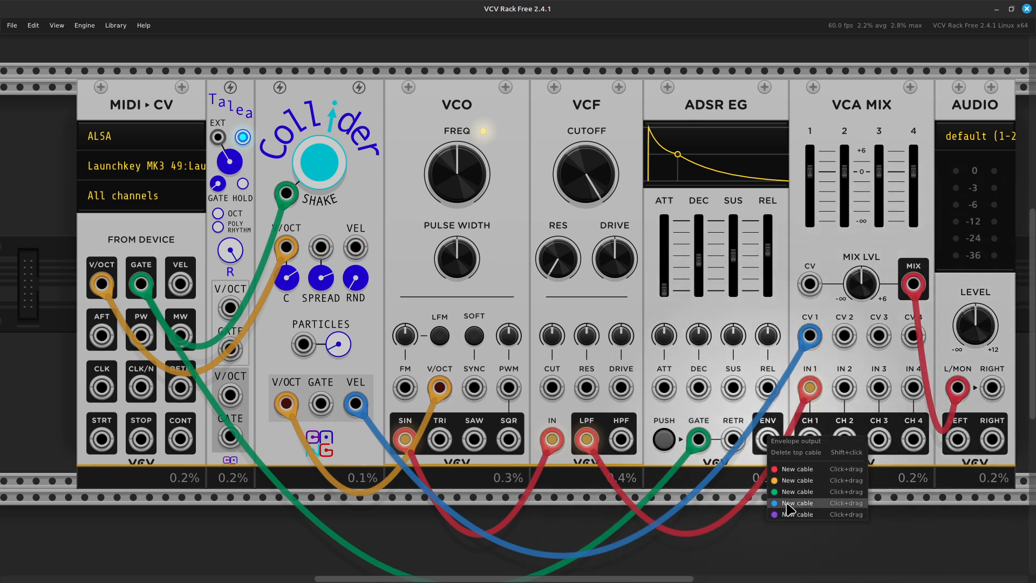
drag(791, 491, 809, 283)
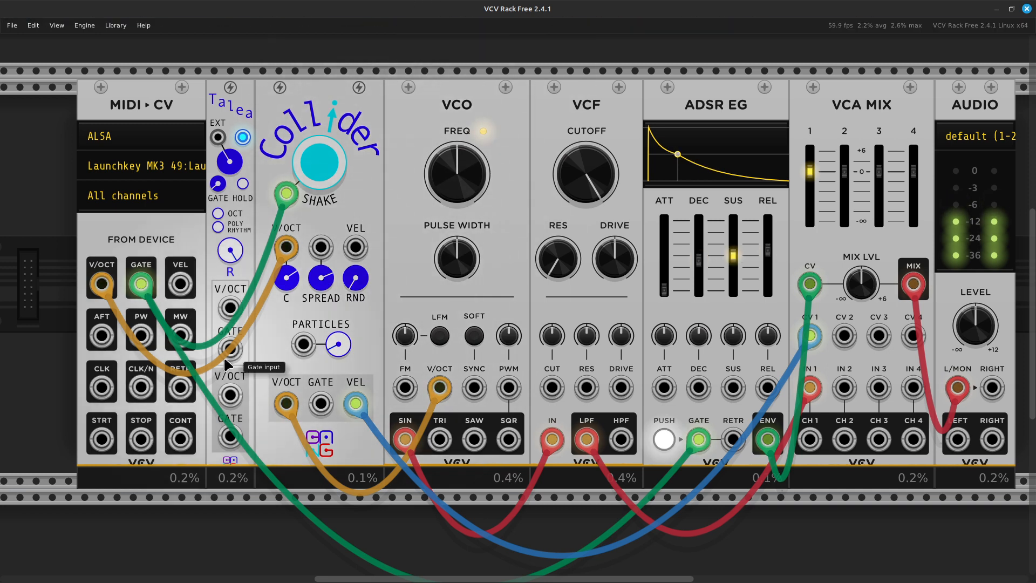
- Narrow Collider's frequency spread to about 0.137 x
mouse_move(317, 294)
mouse_down()
mouse_move(317, 272)
mouse_move(317, 294)
mouse_up()
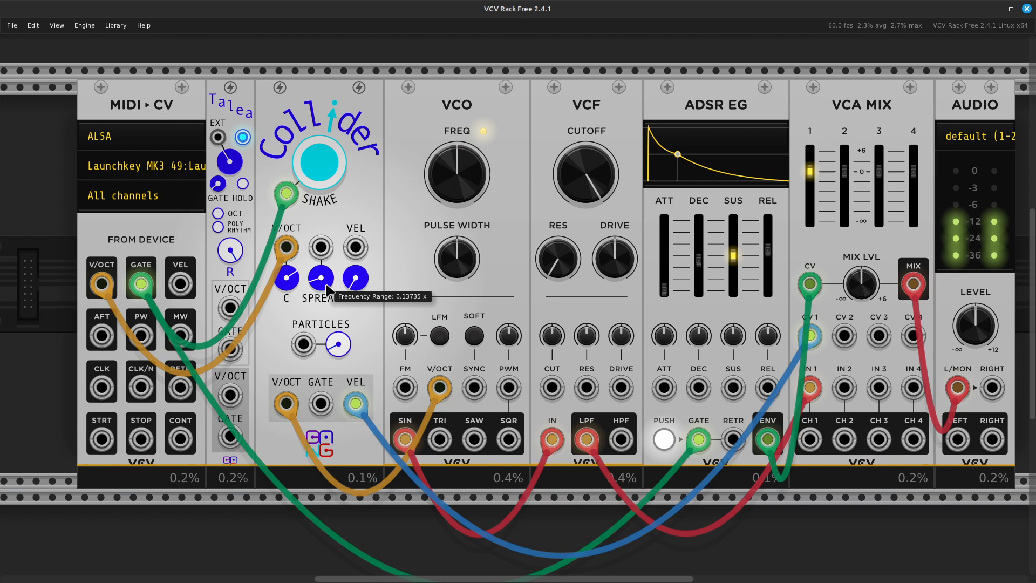
- Try different numbers of particles on Collider, including 23, and finish at 8
mouse_move(357, 286)
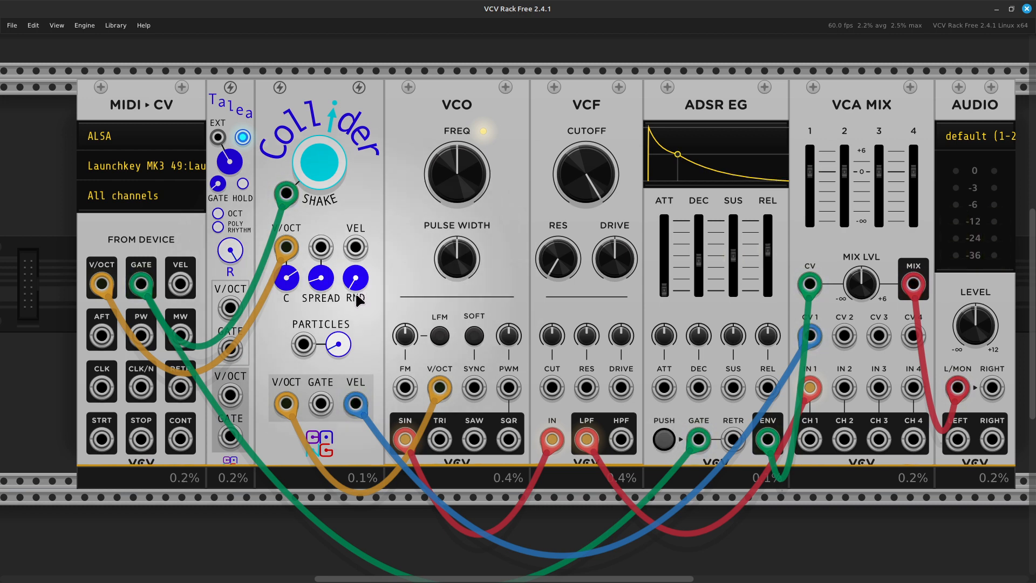
mouse_move(355, 288)
mouse_down()
mouse_move(354, 266)
mouse_move(356, 290)
mouse_up()
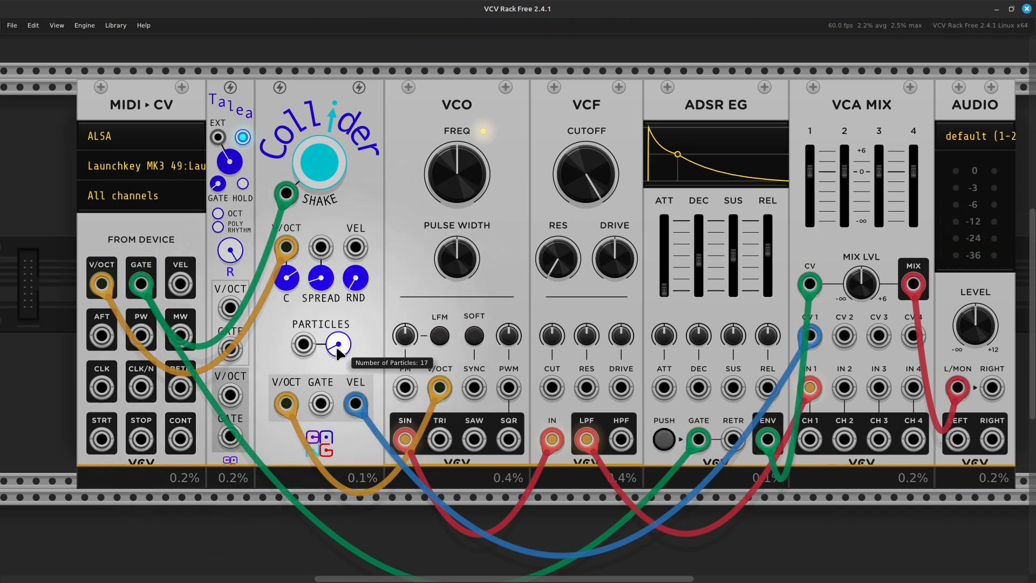
mouse_move(335, 355)
mouse_down()
mouse_move(335, 335)
mouse_move(335, 363)
mouse_up()
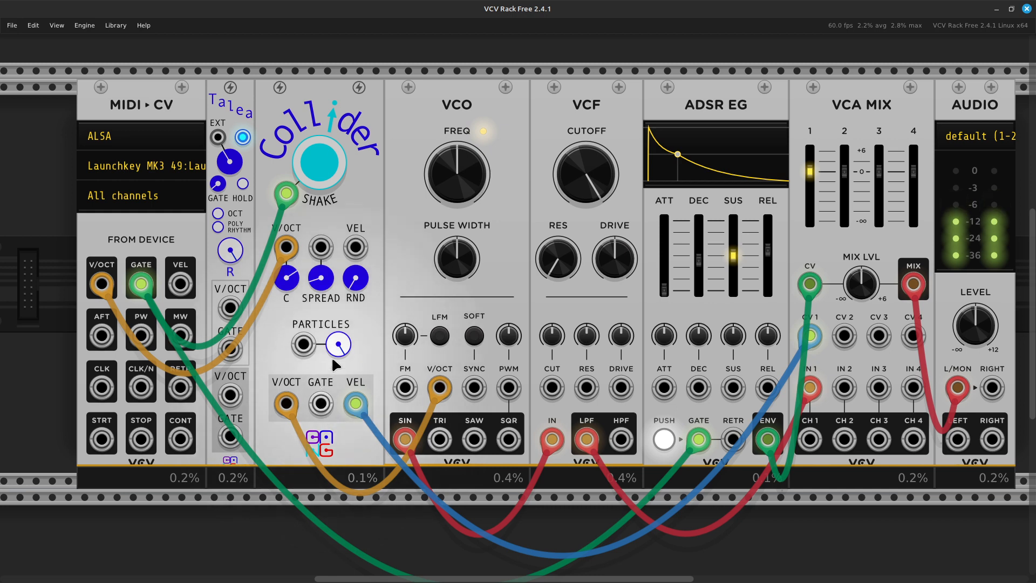
drag(337, 345, 337, 437)
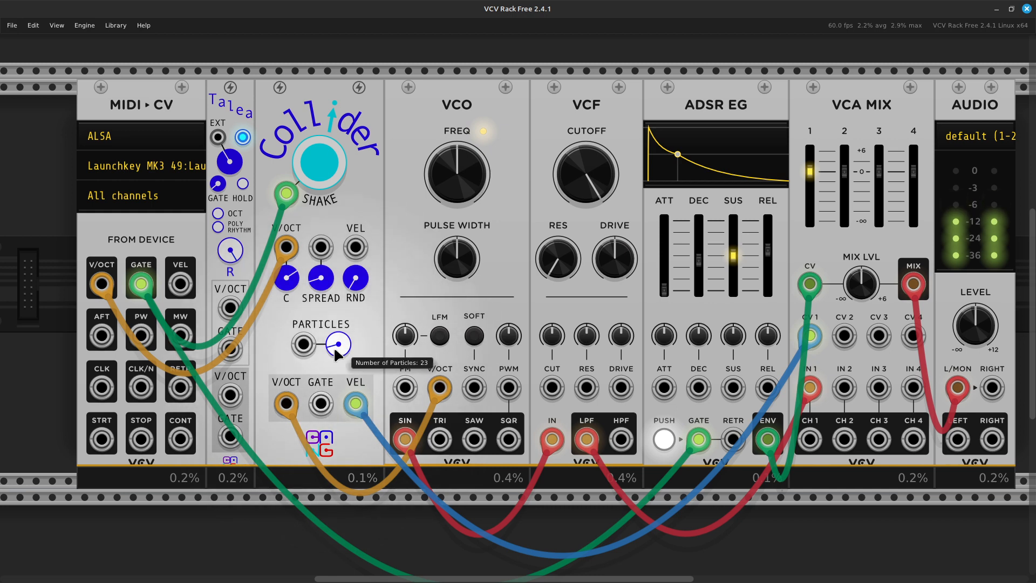
drag(339, 344, 338, 375)
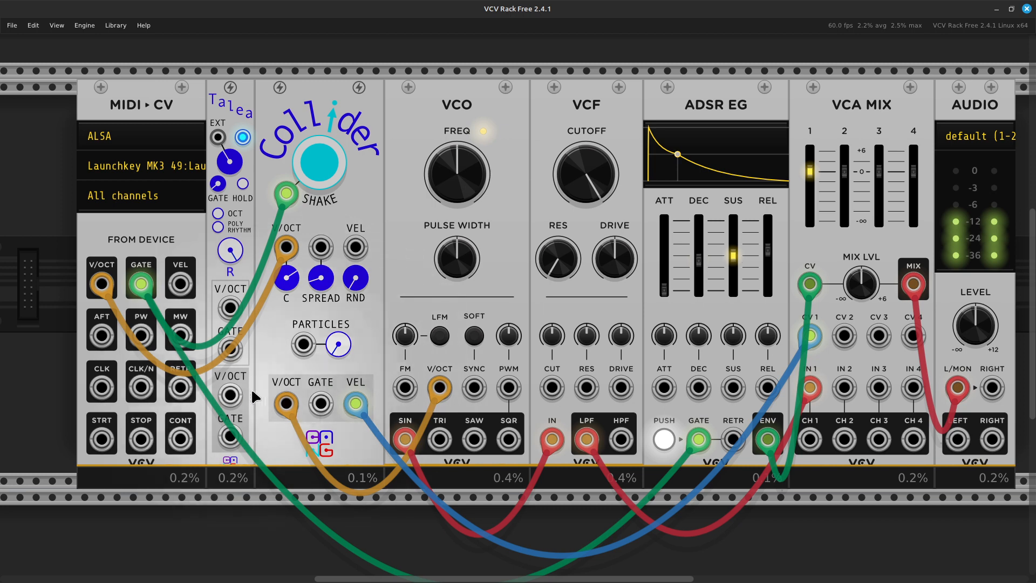
mouse_move(329, 348)
drag(331, 349, 331, 356)
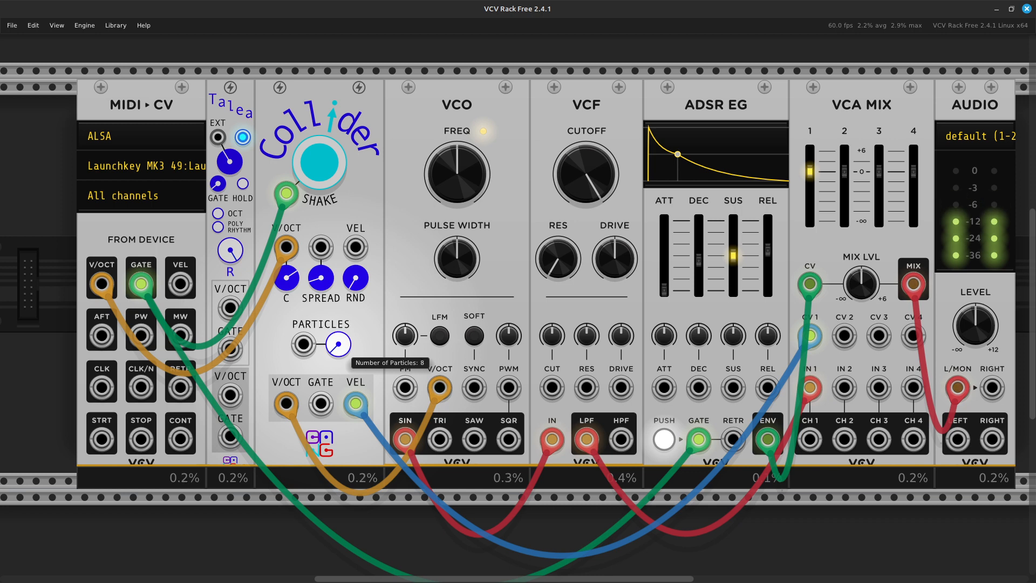
- Set Collider's frequency to 100 Hz and raise it again, and slightly increase its number of particles
mouse_move(291, 285)
mouse_down()
mouse_move(291, 276)
mouse_move(291, 286)
mouse_up()
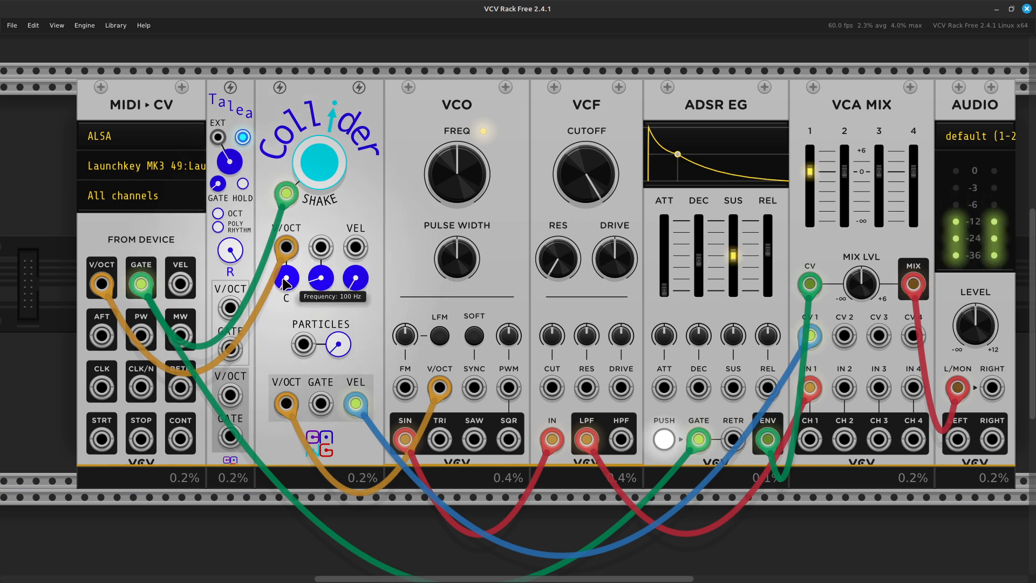
drag(285, 284, 284, 267)
drag(284, 267, 285, 258)
drag(284, 257, 285, 254)
drag(284, 249, 284, 248)
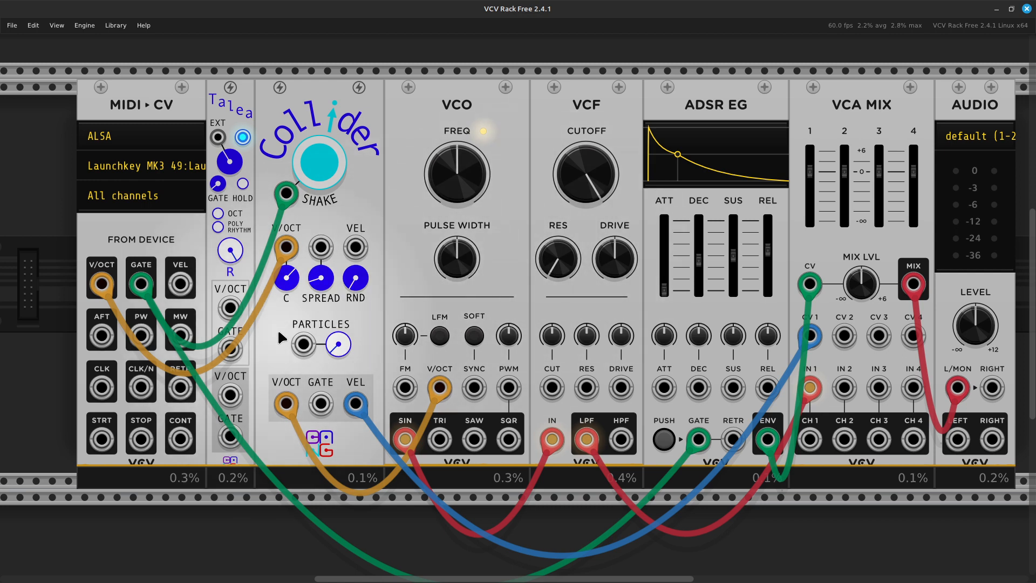
mouse_move(335, 351)
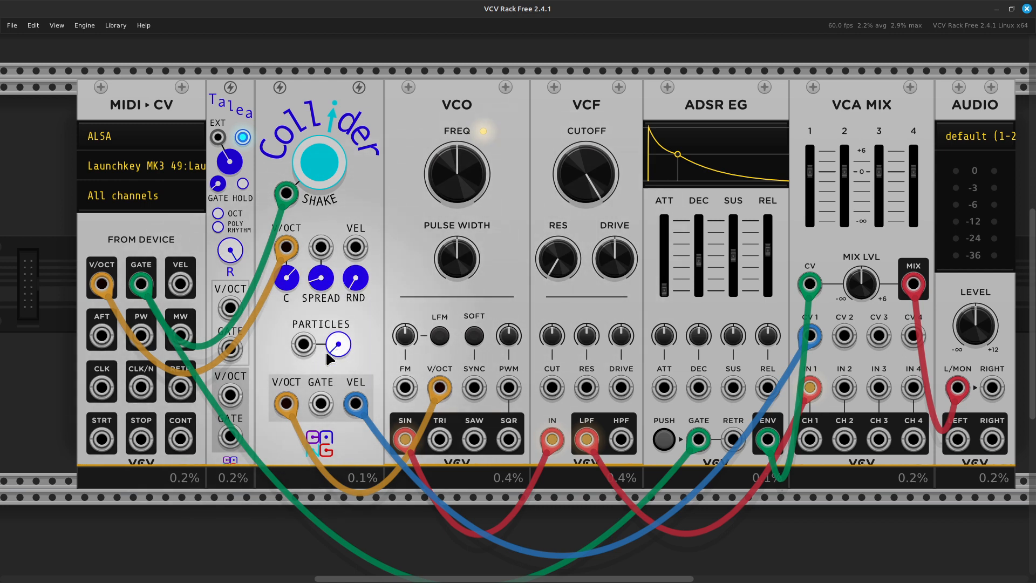
mouse_move(340, 340)
mouse_down()
mouse_move(340, 300)
mouse_move(340, 324)
mouse_up()
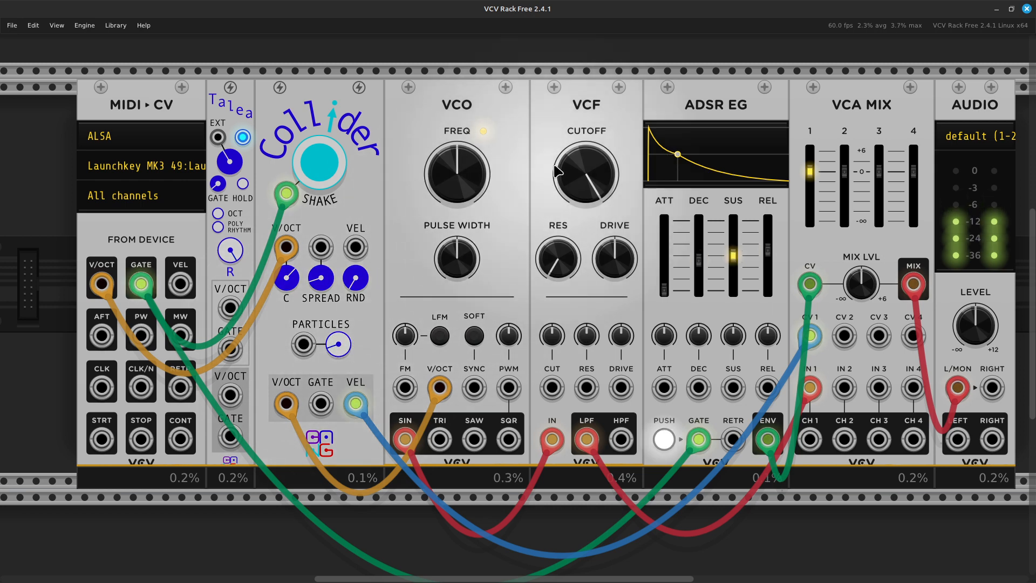
- Select the VCO, VCF, ADSR EG, VCA MIX and AUDIO modules one at a time
scroll(560, 123, right, 5)
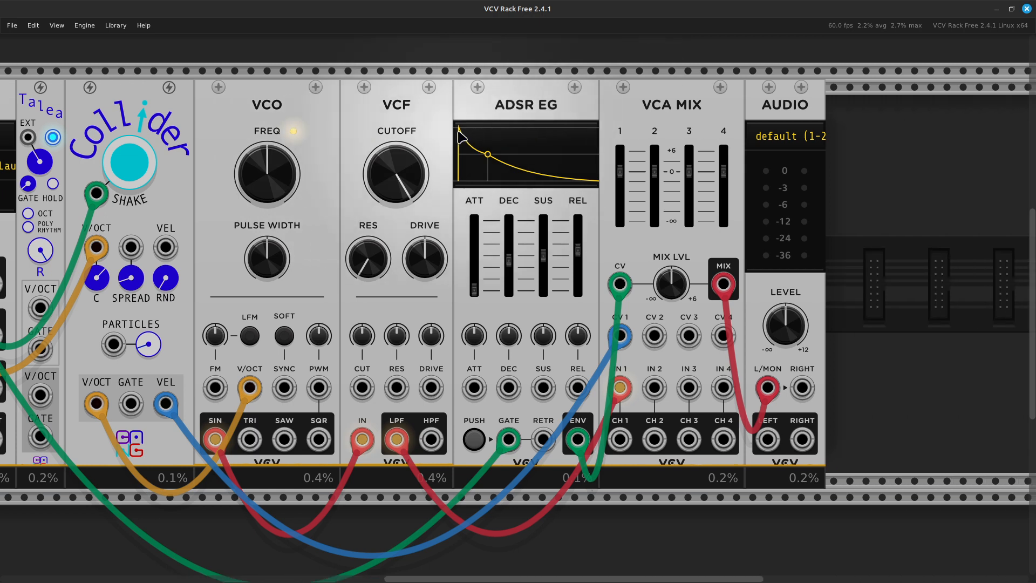
ctrl+click(205, 114)
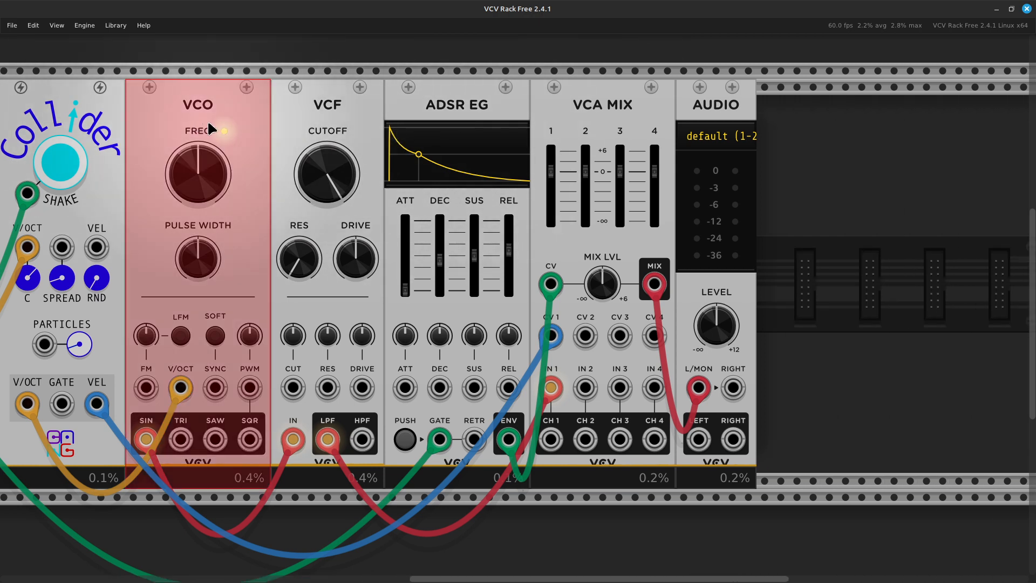
ctrl+click(354, 112)
ctrl+click(498, 100)
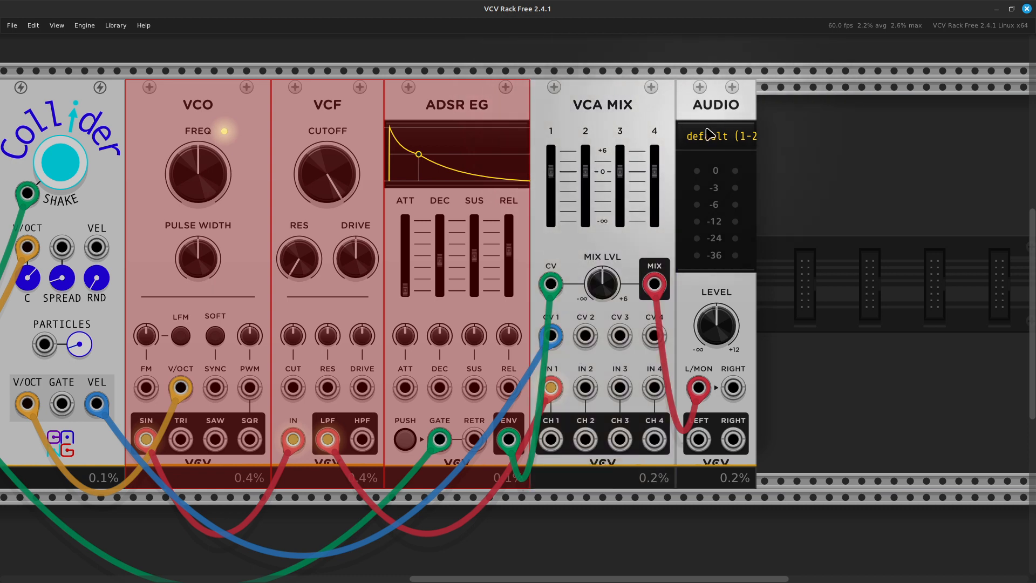
ctrl+click(661, 120)
click(714, 132)
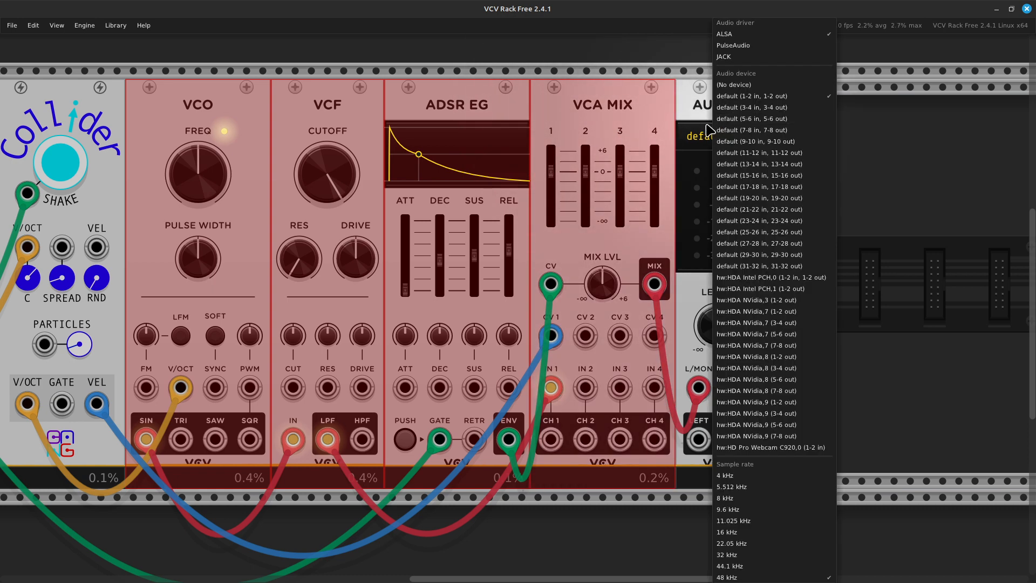
click(549, 107)
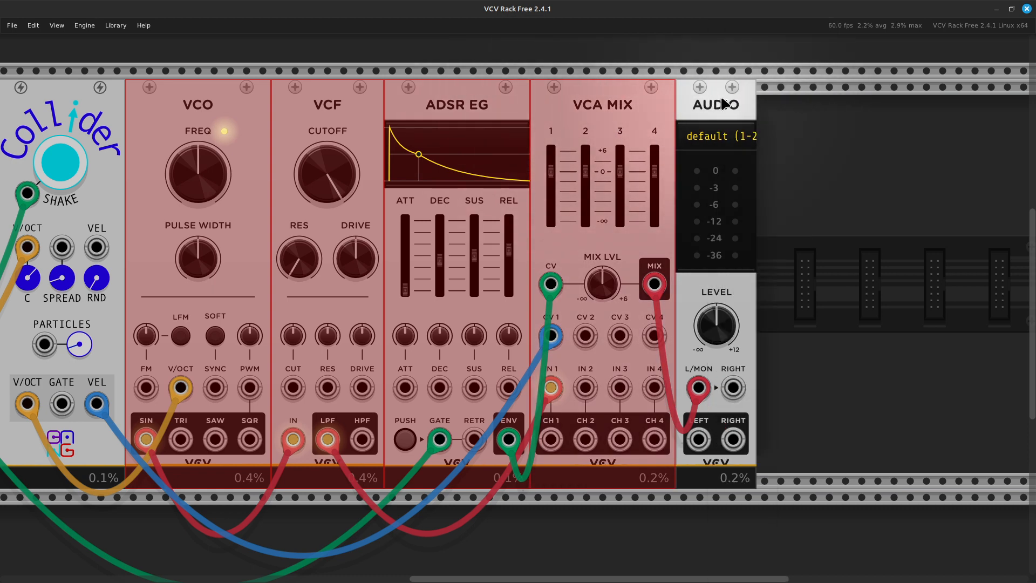
ctrl+click(698, 108)
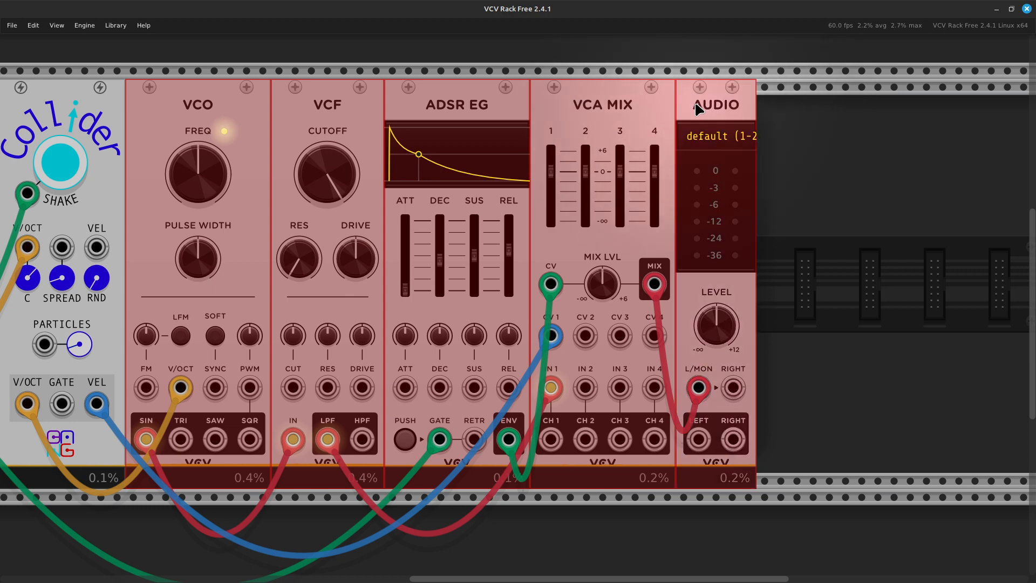
- Box-select the modules from VCO through AUDIO and shift them right as a group to open a gap beside Collider
drag(214, 73, 367, 80)
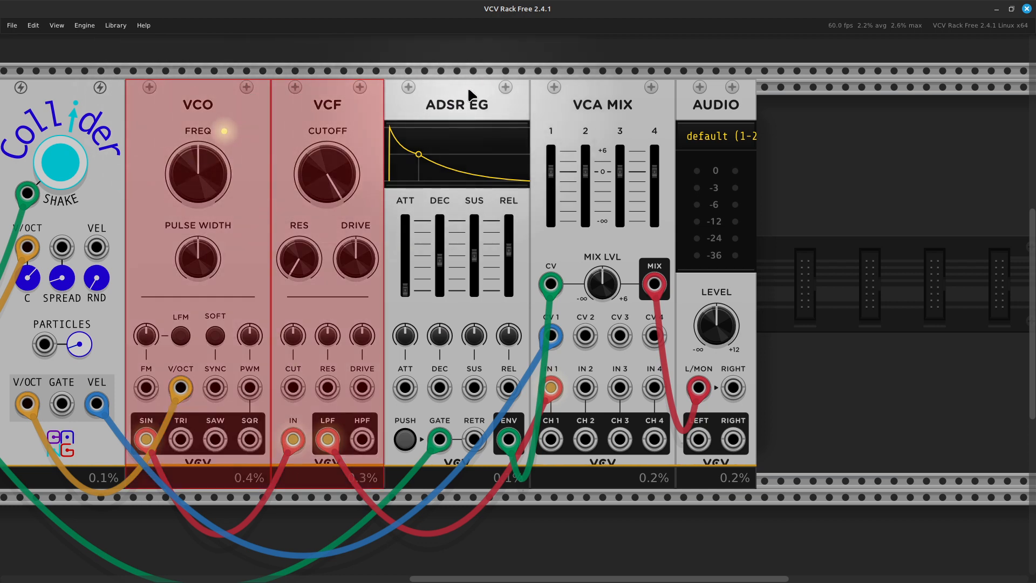
drag(468, 94, 518, 86)
drag(639, 79, 708, 107)
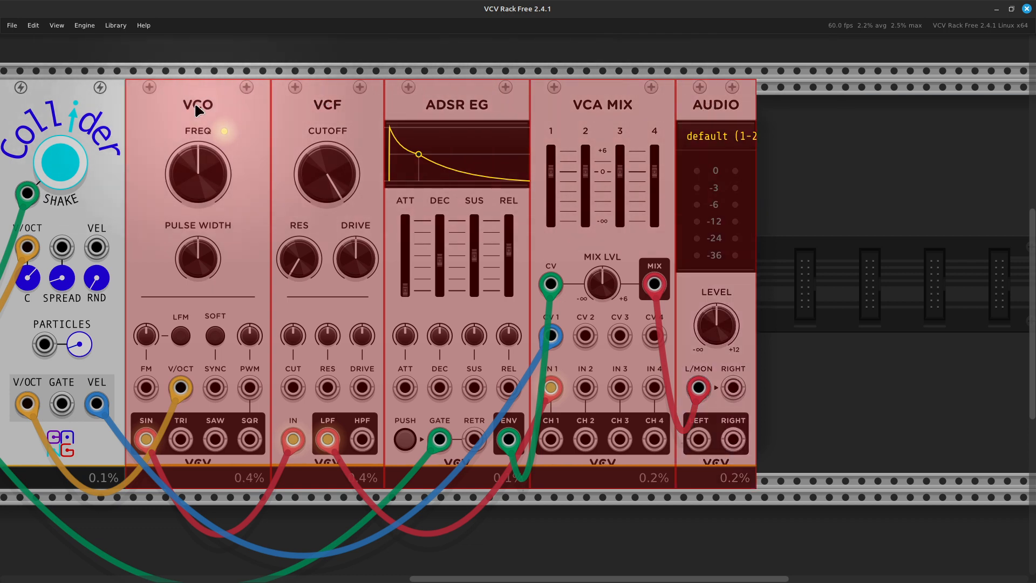
drag(136, 98, 238, 109)
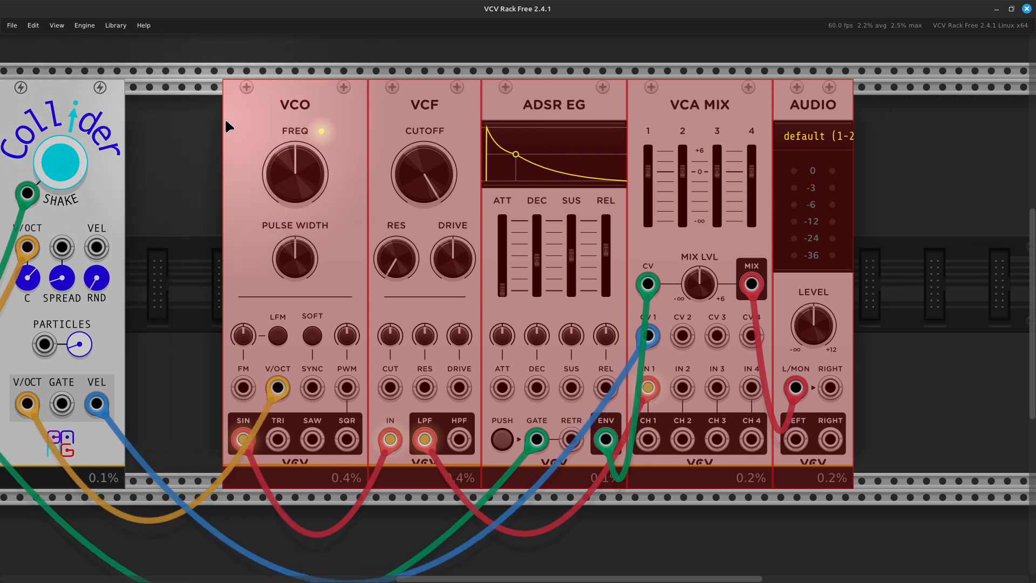
- Search the module browser for "process" and add the VCV PROCESS module in the gap directly beside Collider
scroll(228, 123, left, 5)
scroll(228, 146, left, 3)
click(477, 305)
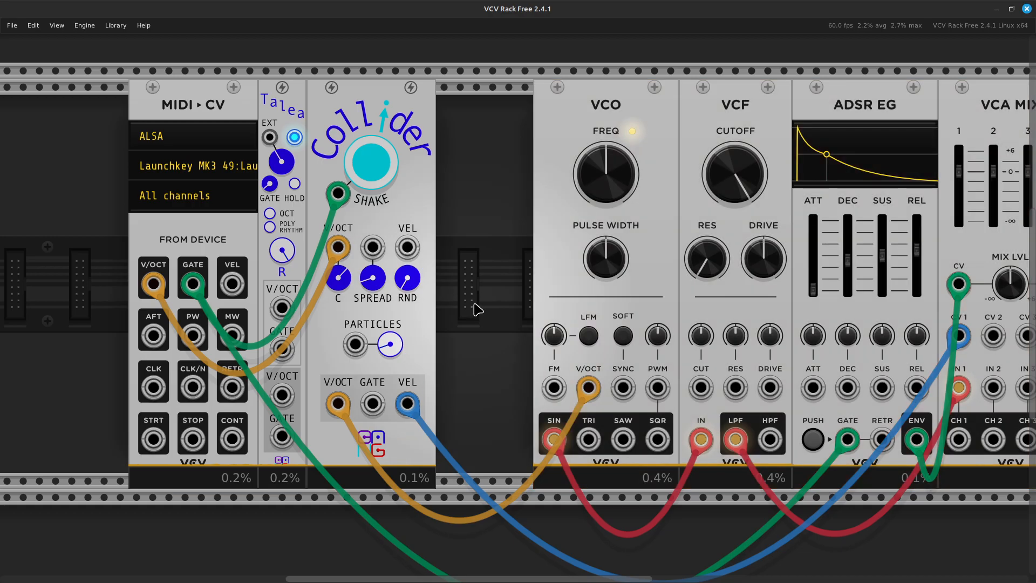
right_click(477, 306)
key(BackSpace)
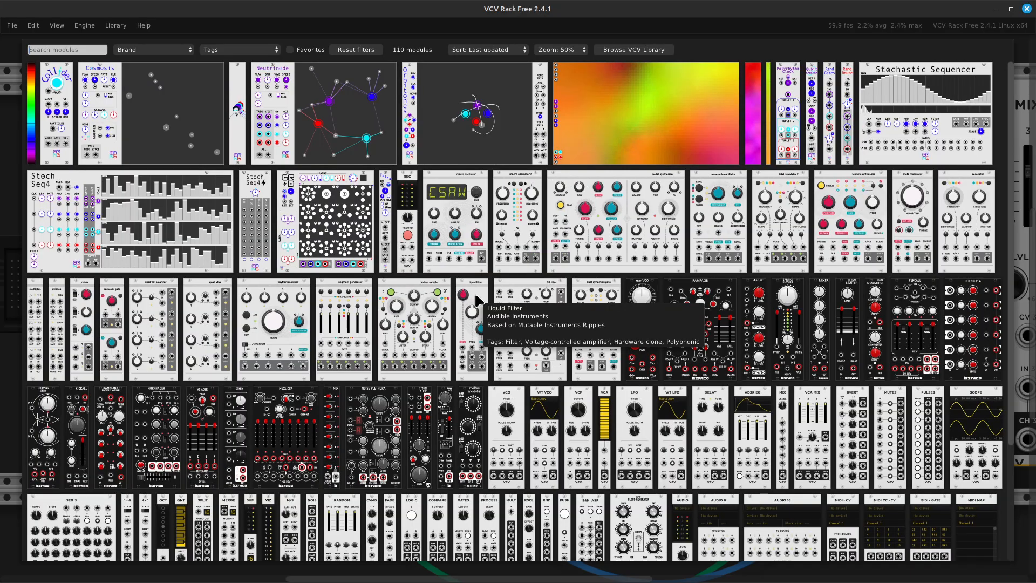
text(proce)
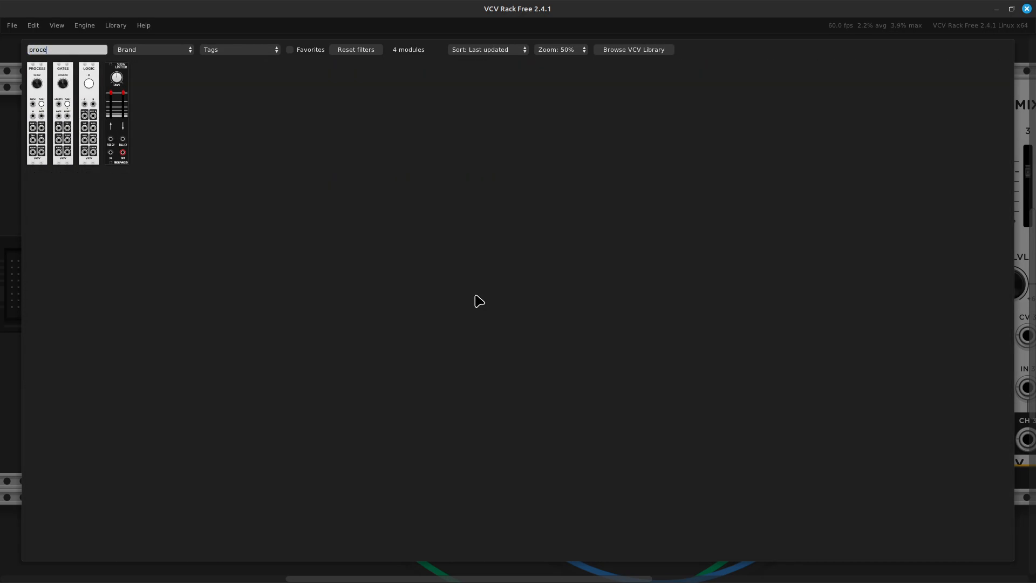
text(ss)
click(22, 173)
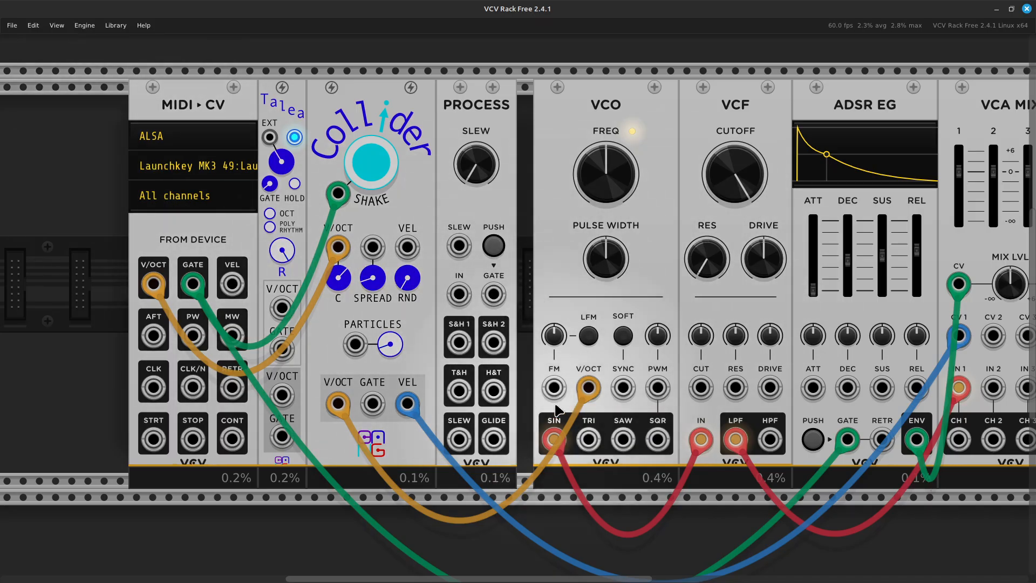
- Move Collider's pitch cable from the VCO's V/OCT input to PROCESS's IN, and patch PROCESS's SLEW output into the VCO's V/OCT
mouse_move(593, 397)
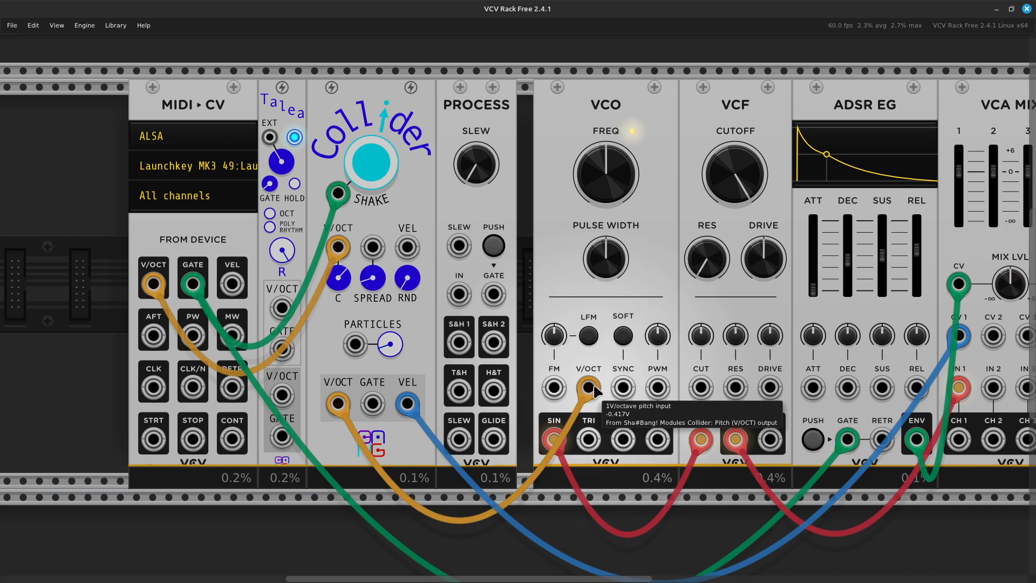
drag(590, 387, 462, 302)
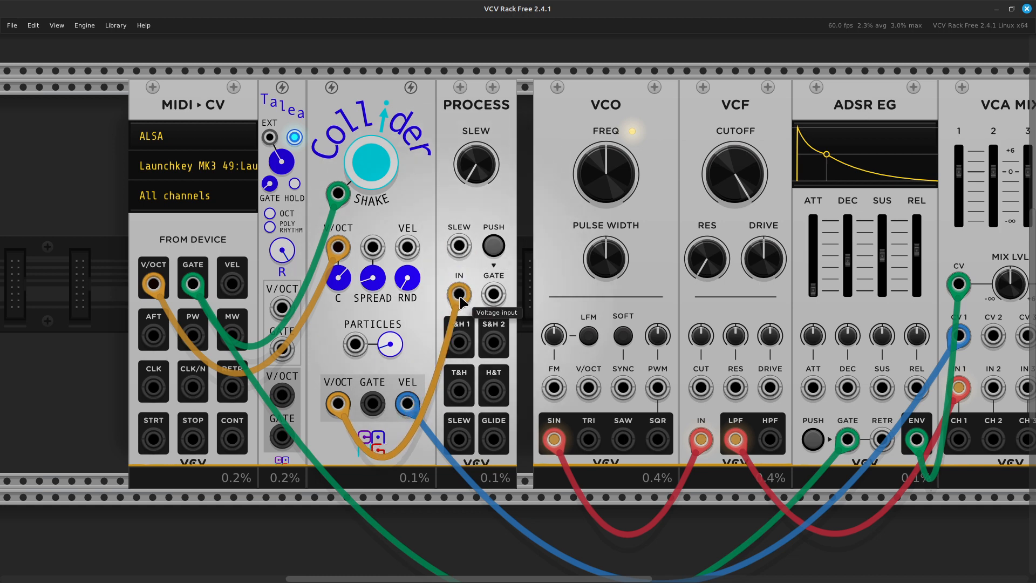
right_click(462, 445)
drag(469, 488, 588, 387)
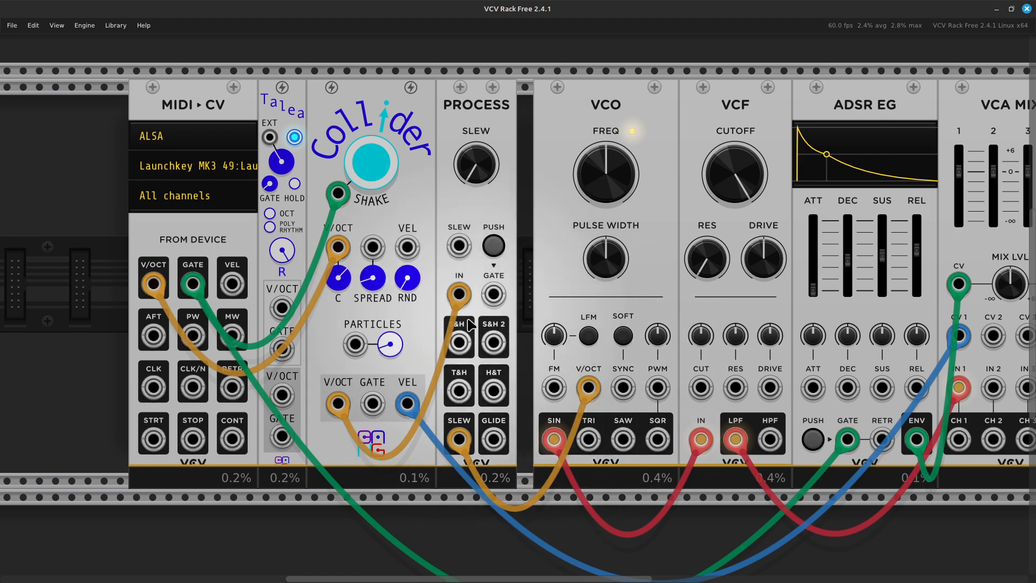
- Raise PROCESS's slew to about 194.61 ms/V and reduce it again, and increase Collider's number of particles past 95
mouse_move(479, 157)
drag(479, 156, 479, 143)
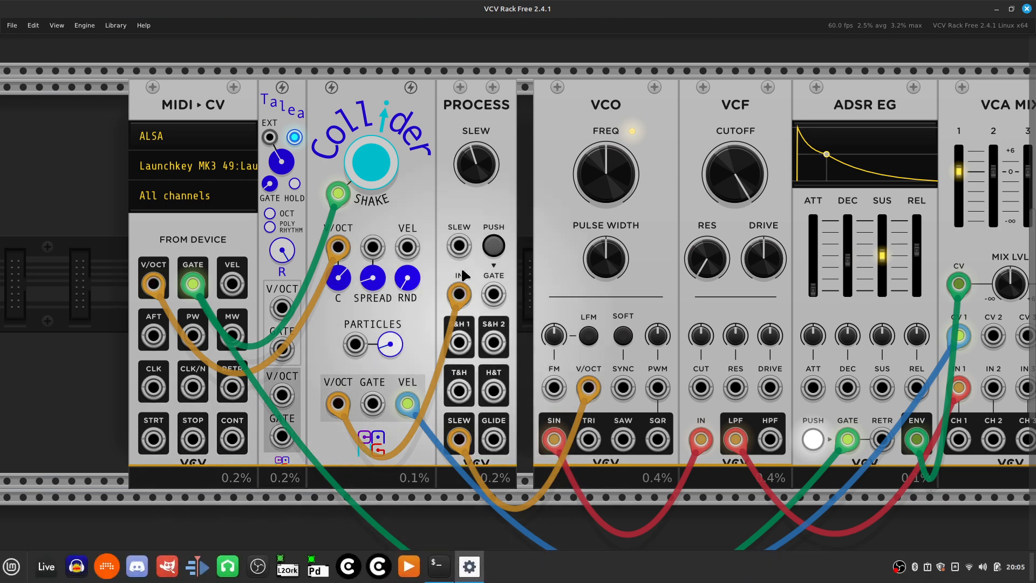
mouse_move(398, 358)
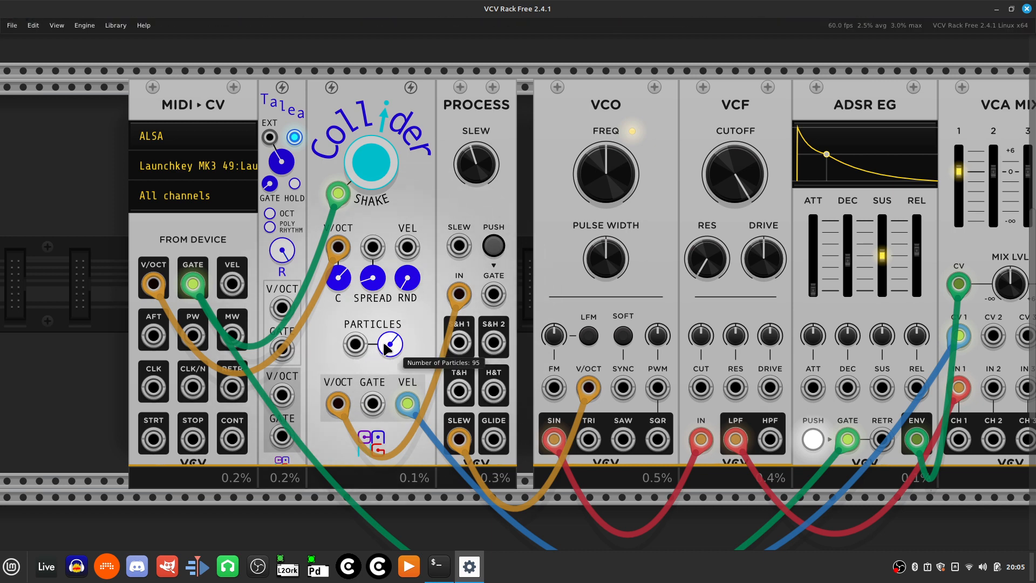
mouse_move(486, 175)
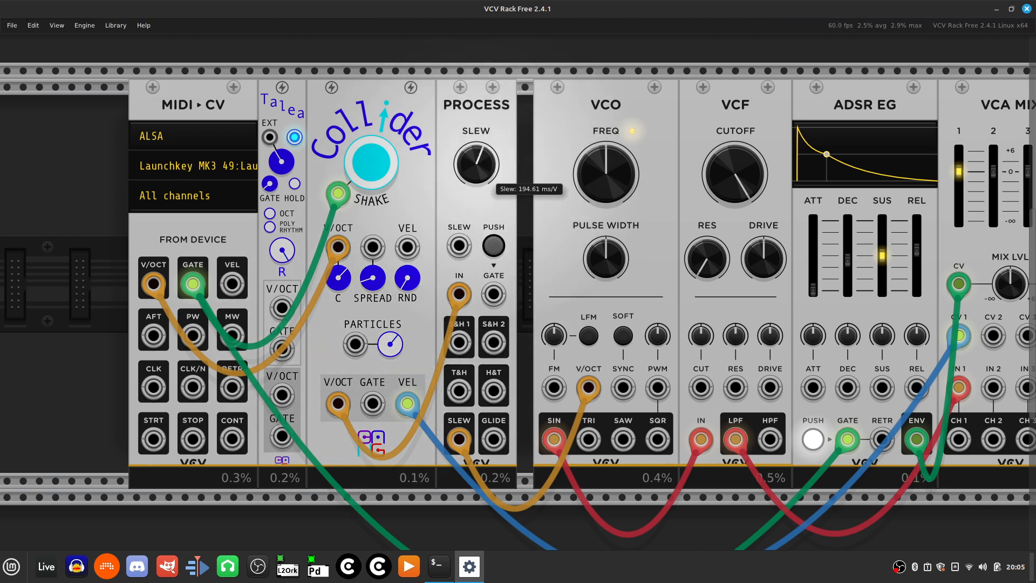
drag(485, 176, 485, 205)
mouse_move(395, 345)
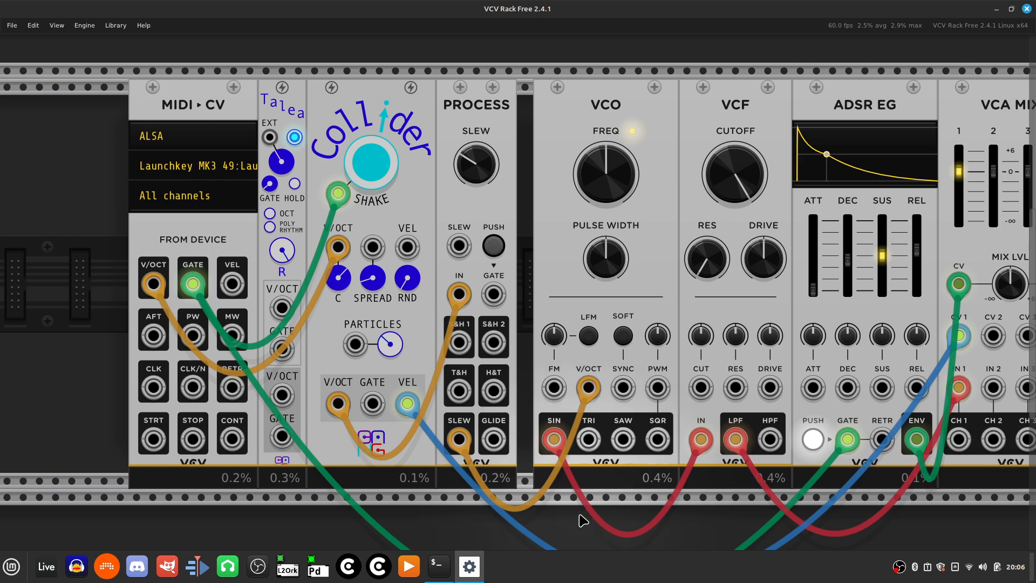
- Move the VCF input cable from the VCO's sine output to its square output
drag(552, 444, 655, 444)
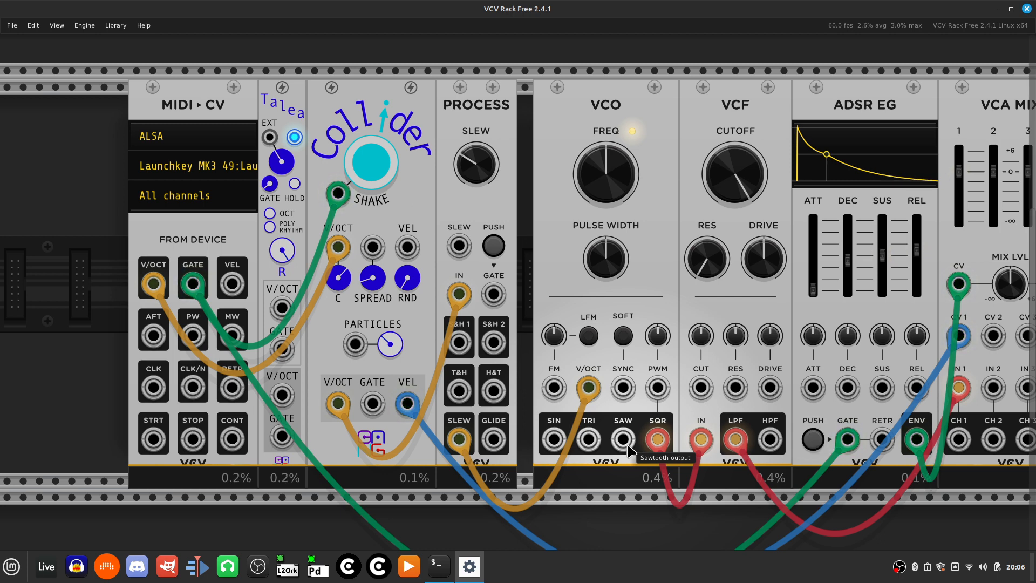
- Select PROCESS, Collider, Talea and MIDI-CV, shift them right together until they meet the VCO, and clear the selection
shift+click(468, 107)
shift+click(468, 107)
shift+click(468, 107)
shift+click(469, 107)
shift+click(468, 105)
shift+click(393, 96)
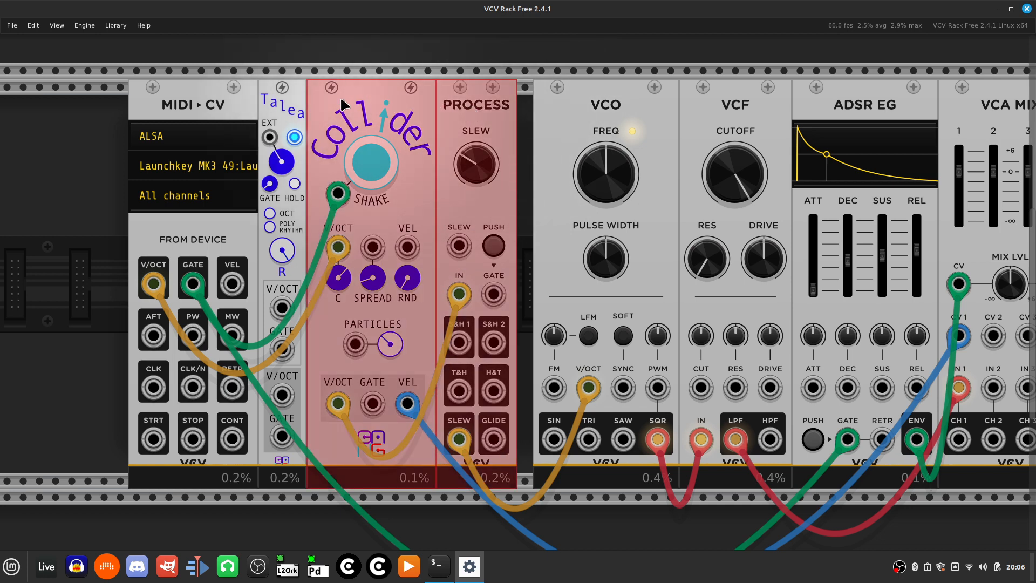
shift+click(283, 96)
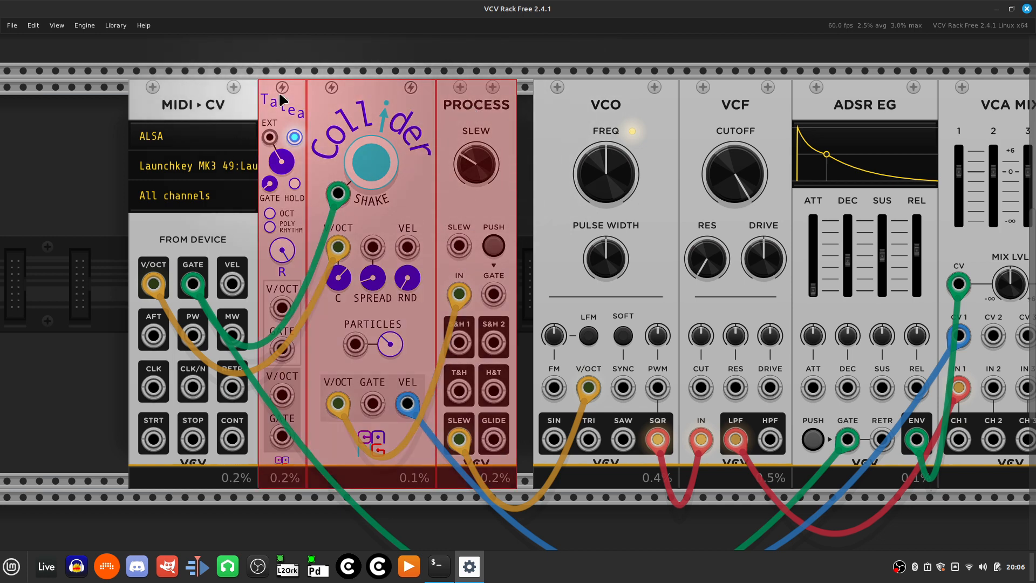
shift+click(205, 106)
drag(201, 99, 309, 105)
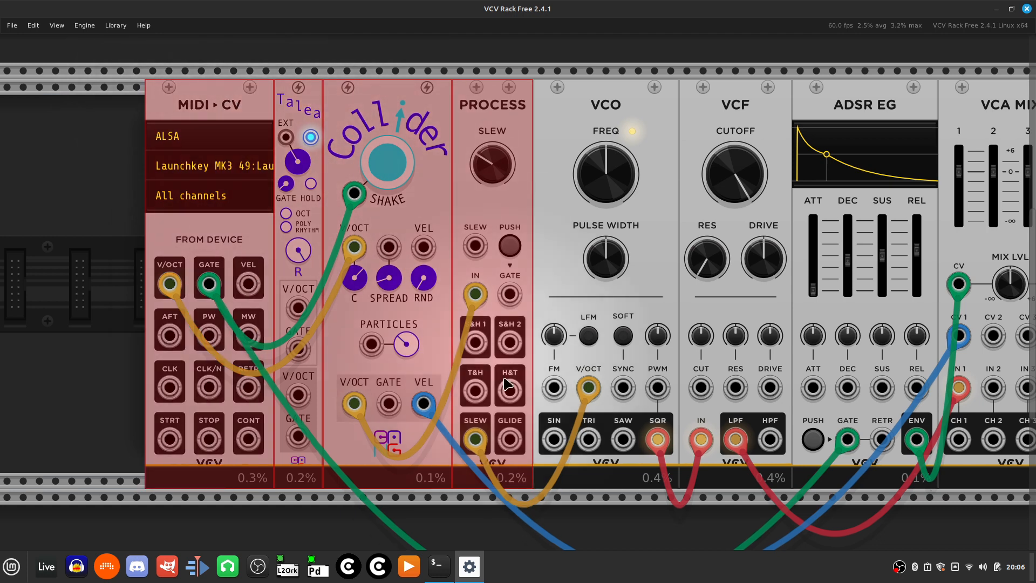
click(633, 528)
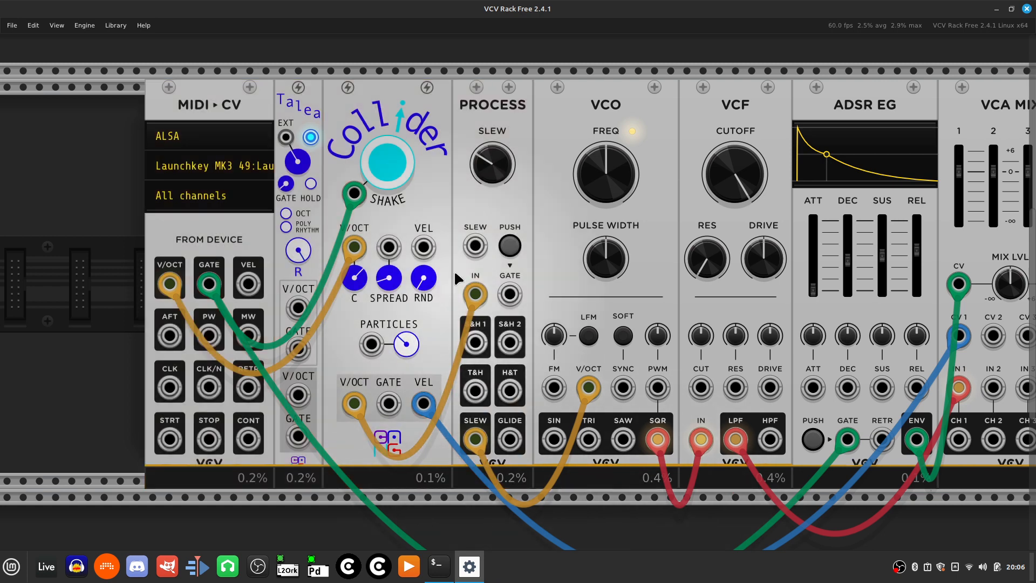
- Raise PROCESS's slew to about the middle of its range and reduce Collider's number of particles to 17
mouse_move(486, 166)
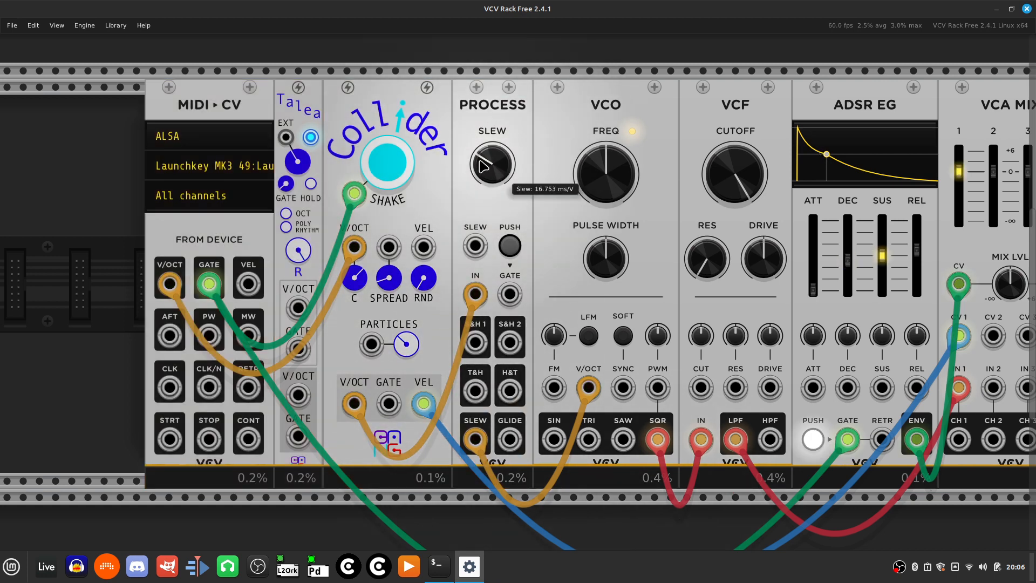
mouse_move(477, 178)
mouse_down()
mouse_move(477, 140)
mouse_move(477, 178)
mouse_up()
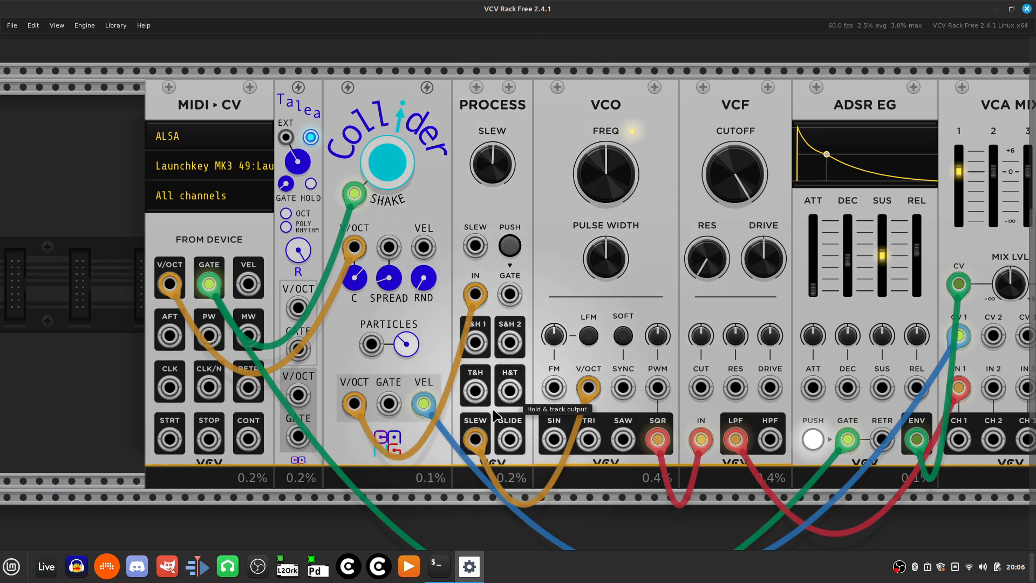
drag(411, 348, 411, 390)
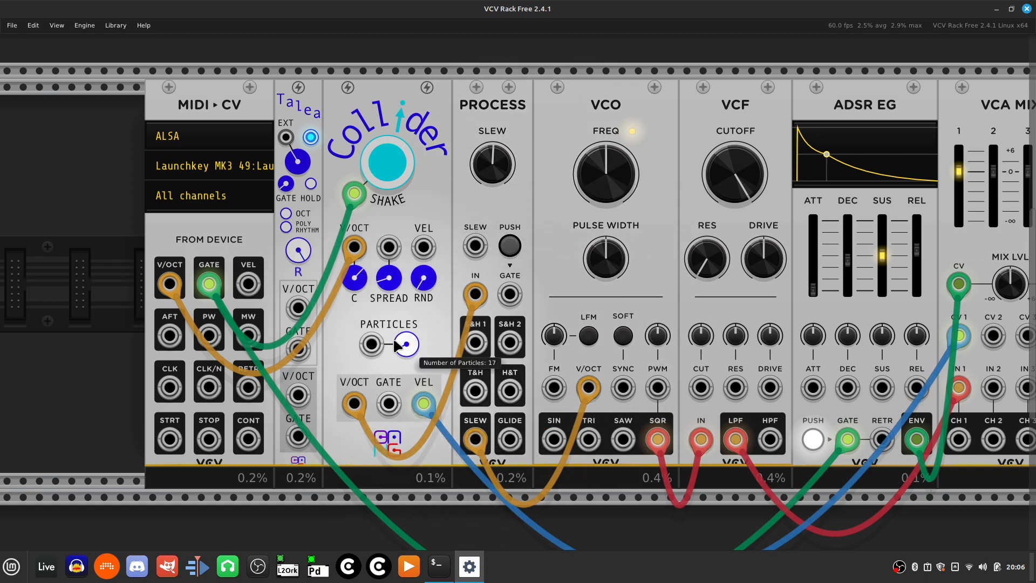
drag(388, 278, 441, 313)
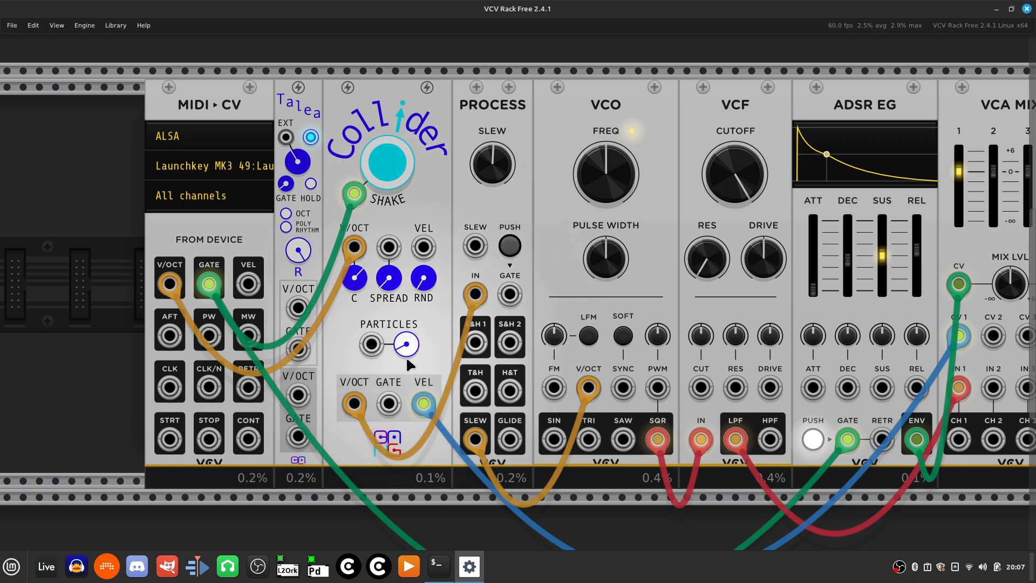
- Try Collider on the other side of PROCESS, move it back beside Talea, and reduce its number of particles to 3
drag(415, 361, 409, 346)
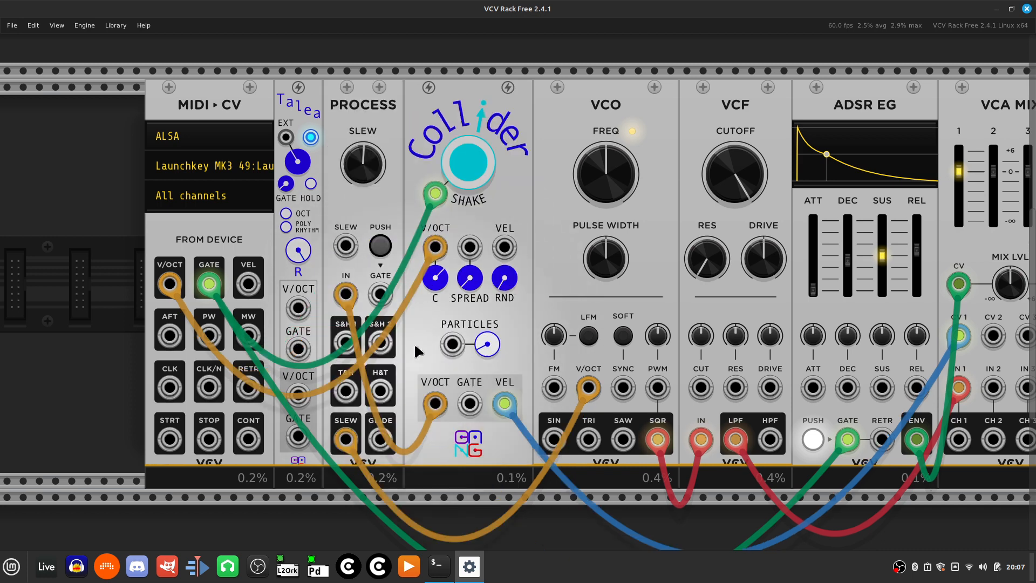
drag(456, 124, 342, 124)
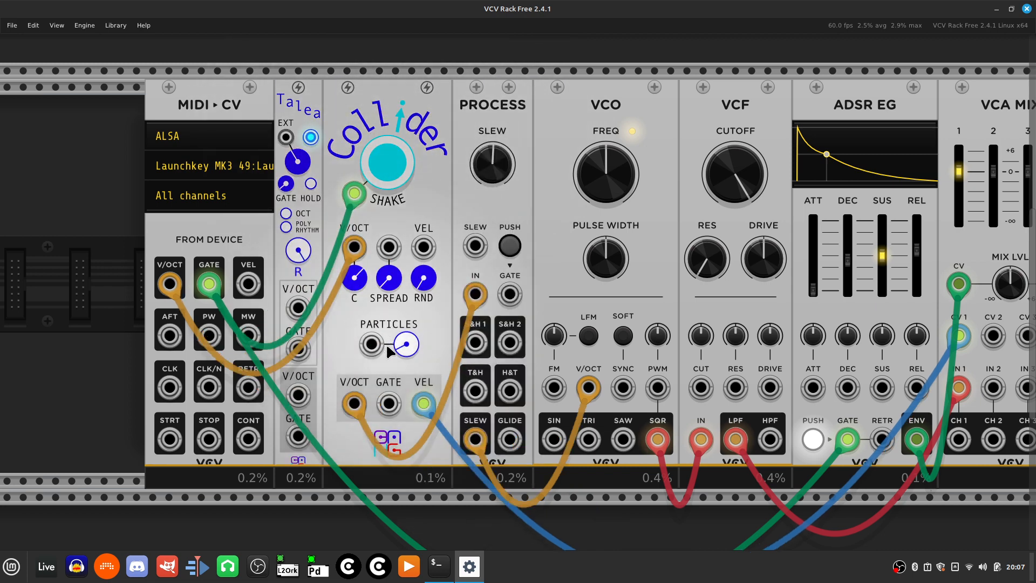
drag(406, 344, 406, 356)
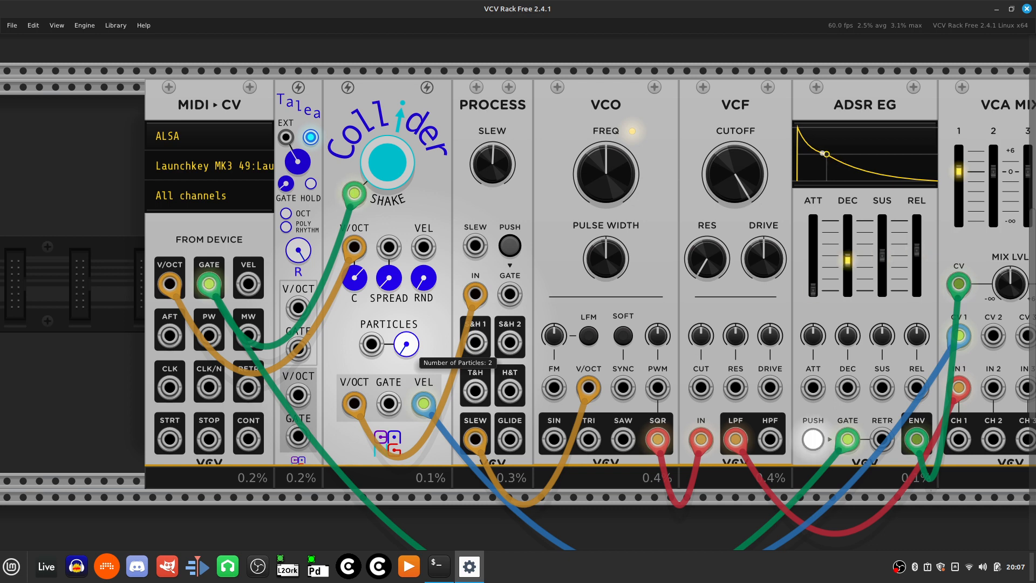
drag(406, 344, 407, 339)
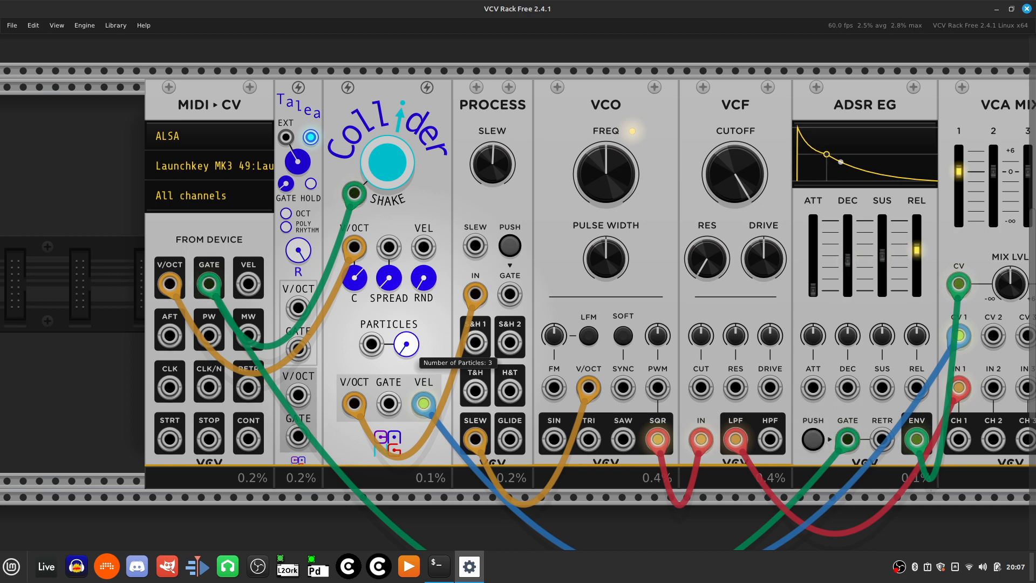
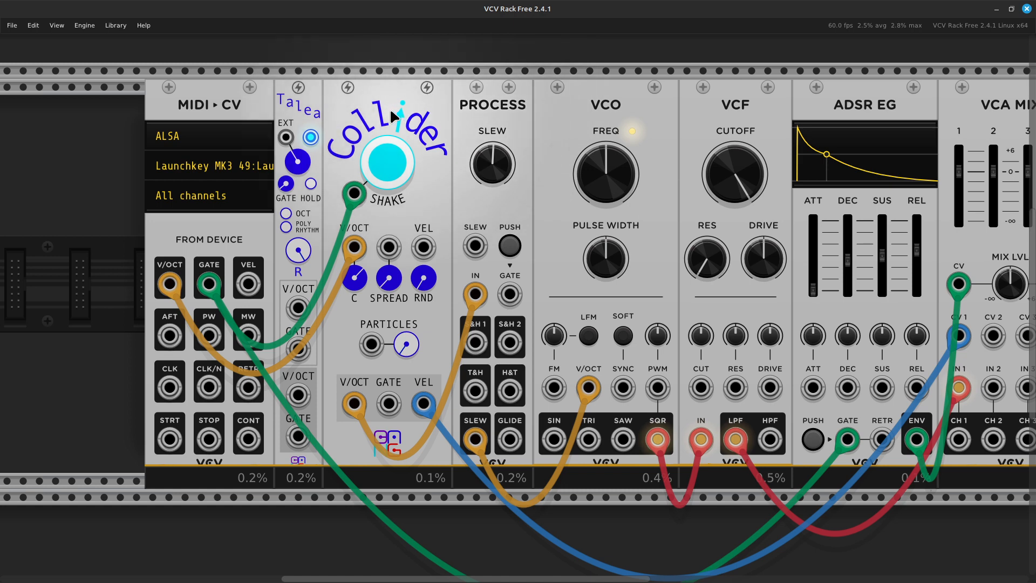
- Delete Collider, and patch MIDI-CV's V/OCT and GATE outputs into Talea's V/OCT and GATE inputs
key(Delete)
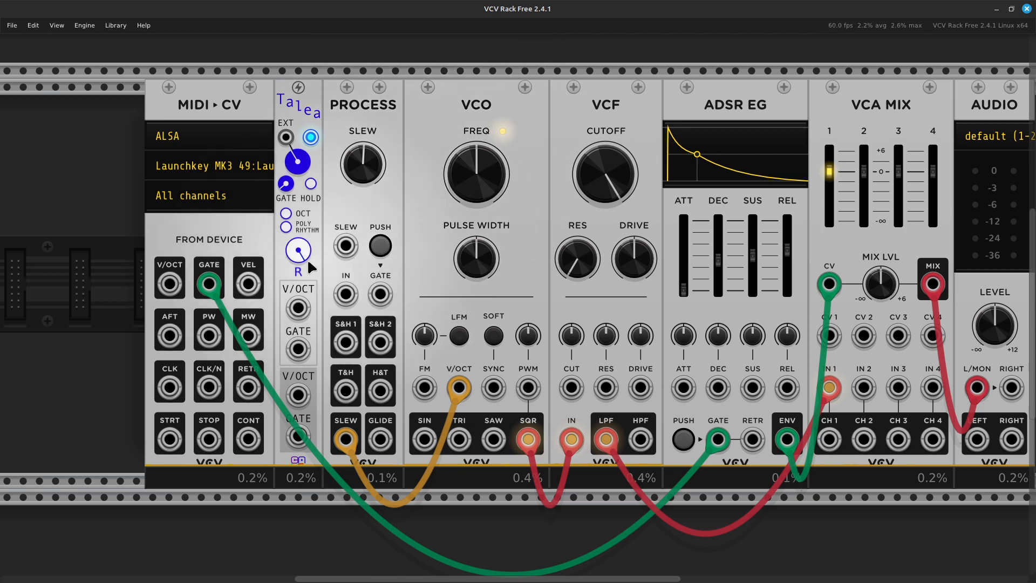
right_click(168, 296)
drag(194, 336, 301, 314)
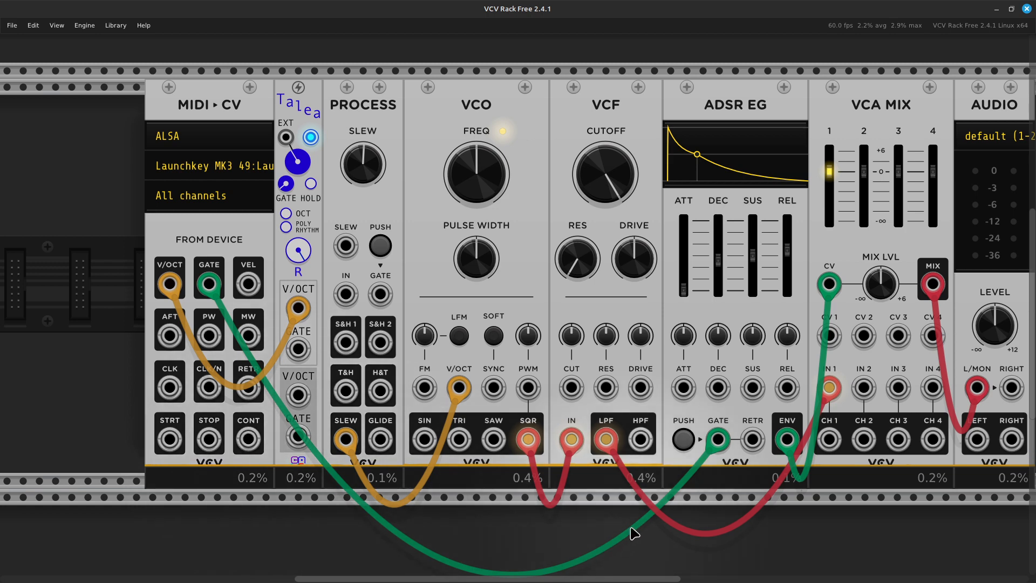
right_click(294, 354)
drag(309, 419, 216, 293)
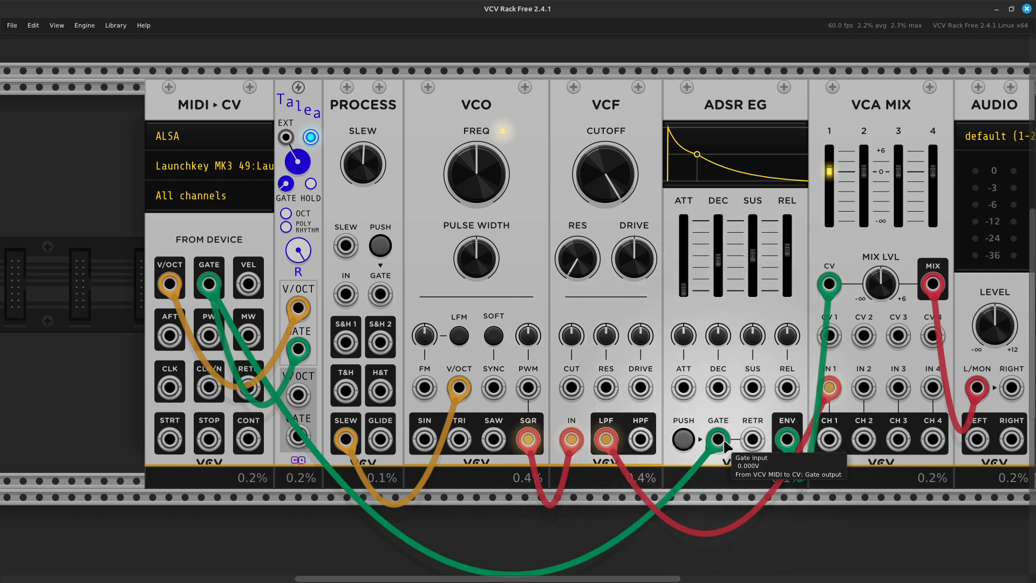
- Replace the cables feeding the VCO's V/OCT and ADSR EG's GATE with cables from Talea's V/OCT and GATE outputs
drag(718, 440, 701, 495)
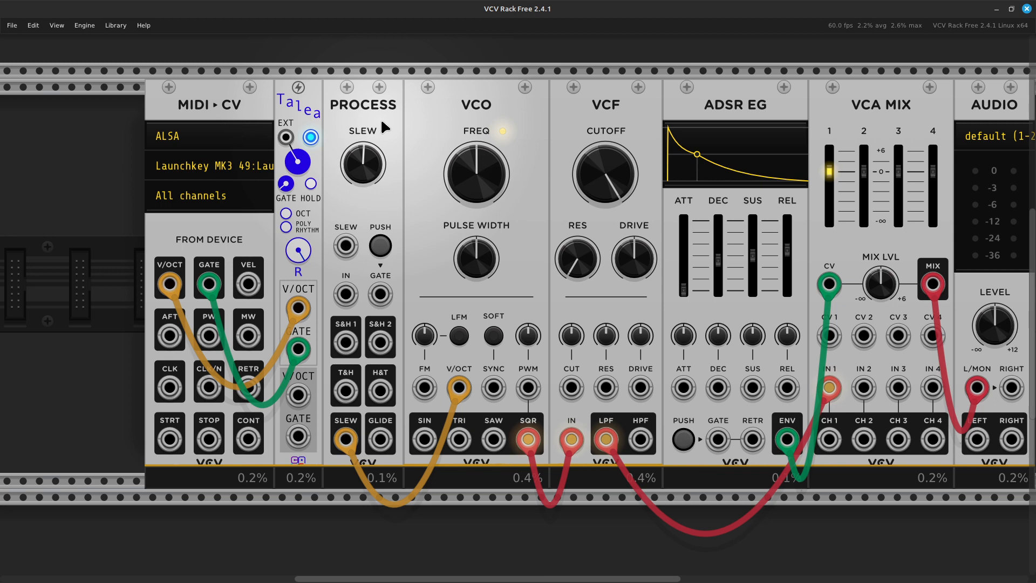
drag(346, 452, 370, 573)
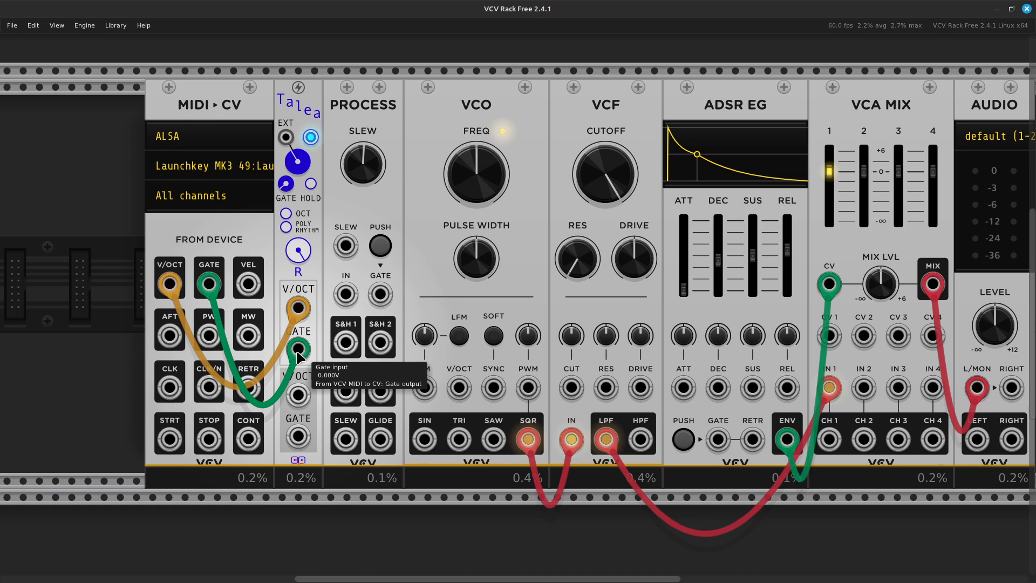
right_click(299, 395)
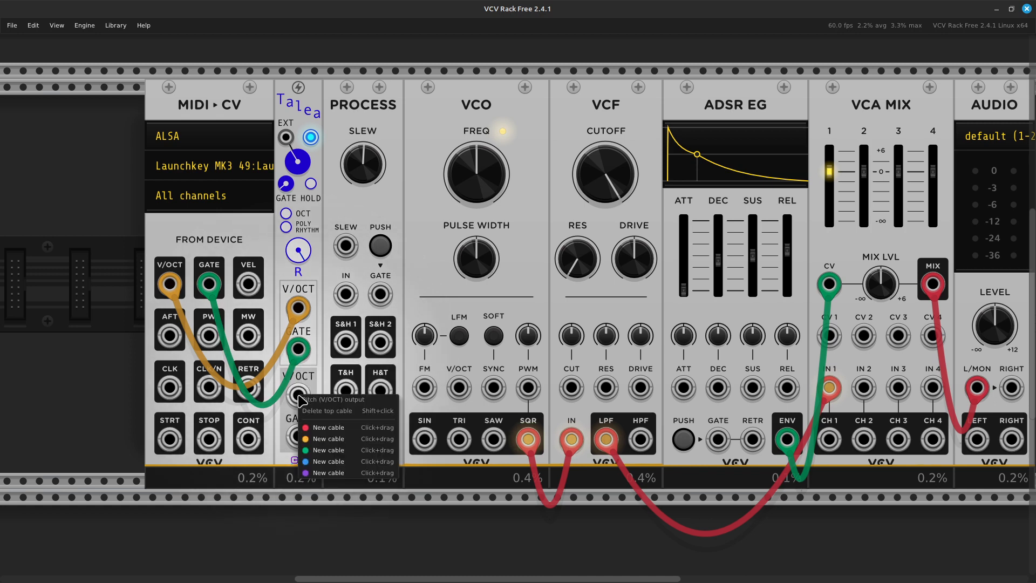
drag(328, 439, 459, 387)
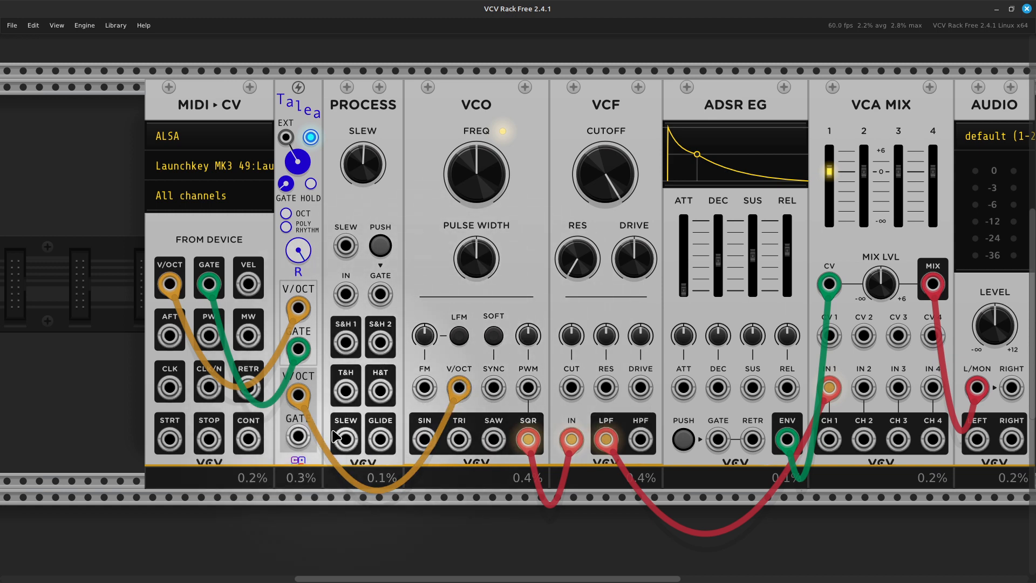
right_click(297, 438)
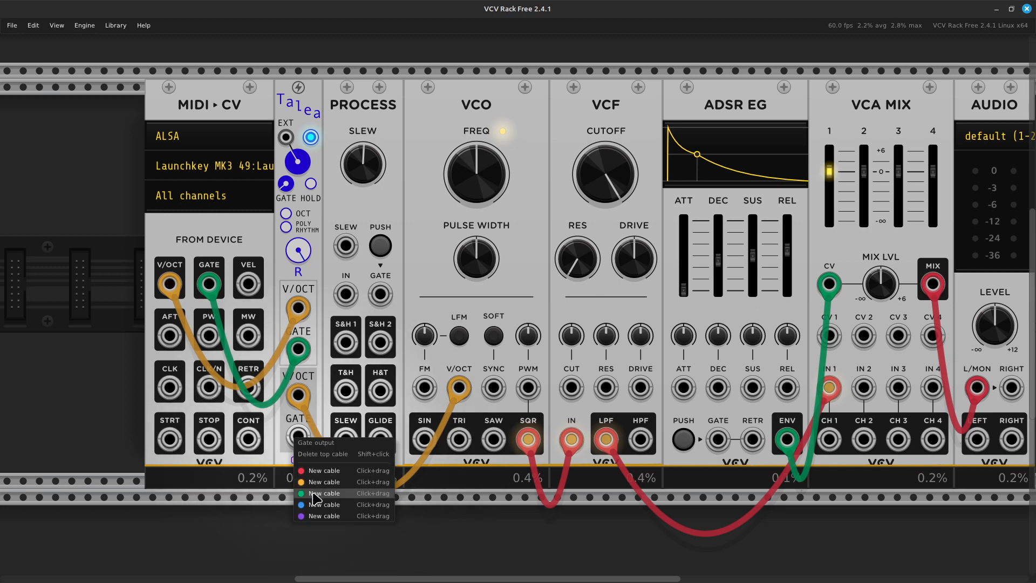
drag(316, 503, 717, 443)
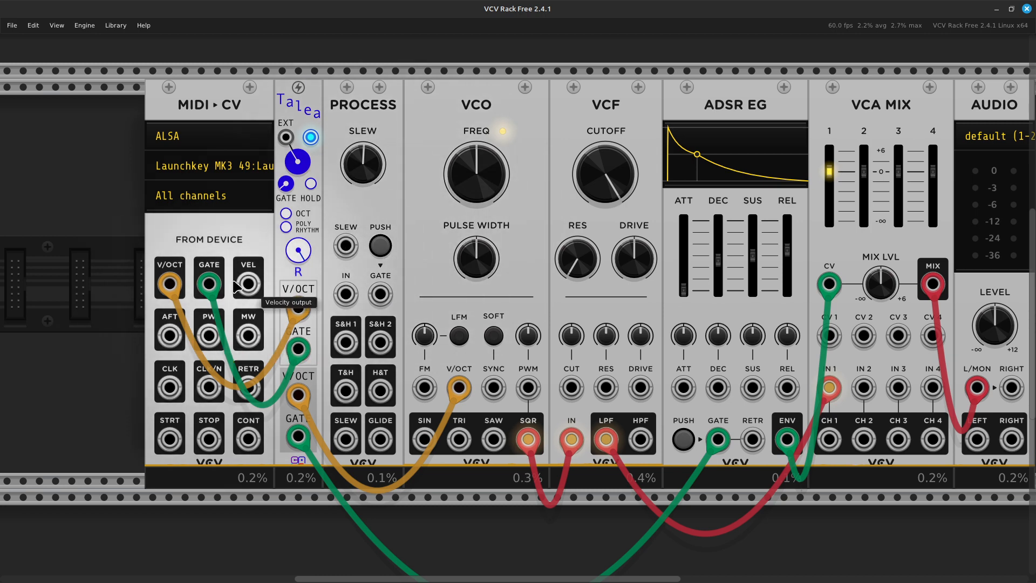
- Set MIDI-CV's polyphony channels to 4
right_click(215, 244)
mouse_move(311, 419)
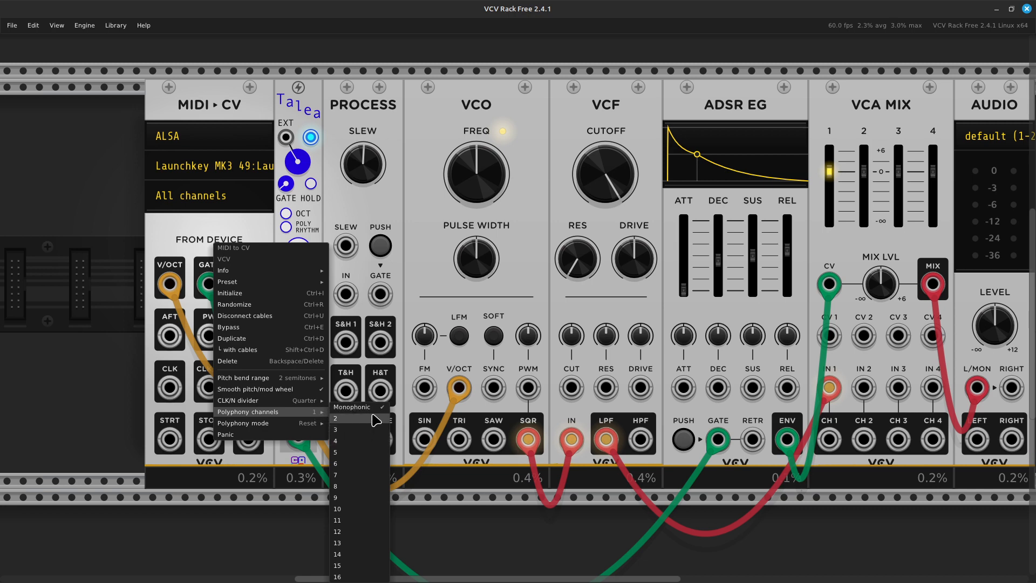
click(376, 442)
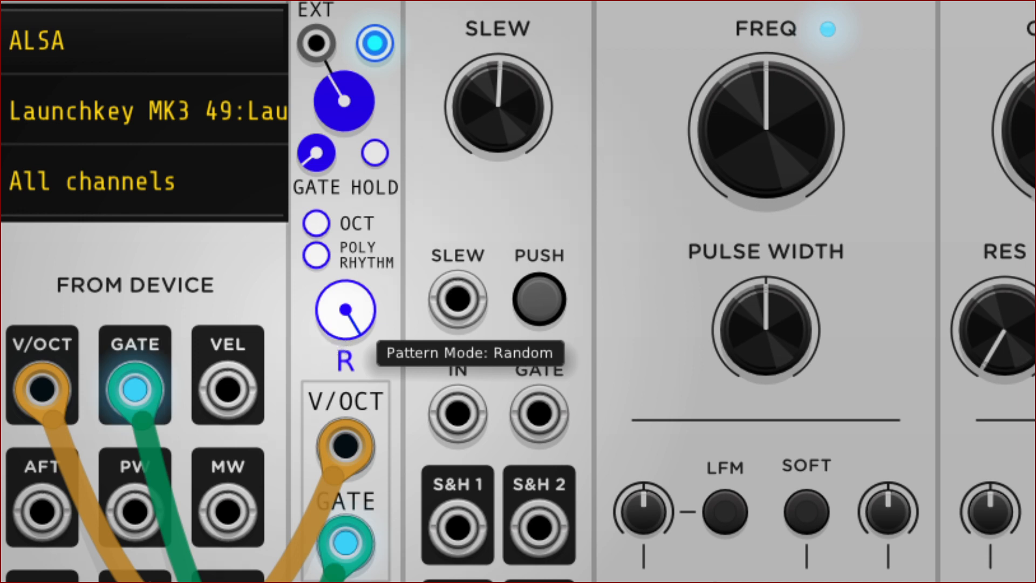
- Change Talea's pattern mode from Random through As played, Doubled and Down, ending on Up
drag(345, 310, 346, 327)
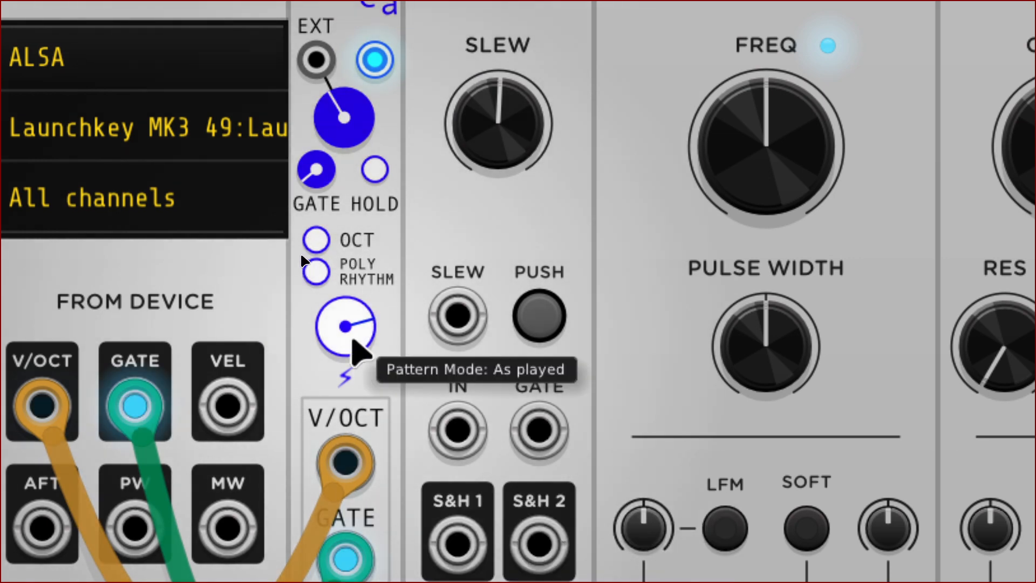
drag(346, 326, 345, 340)
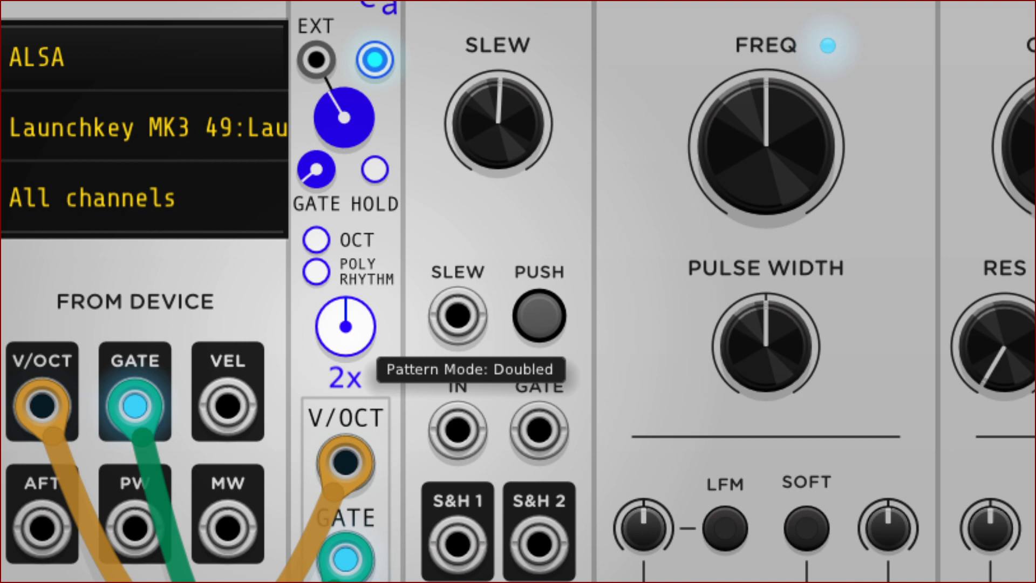
drag(345, 326, 345, 337)
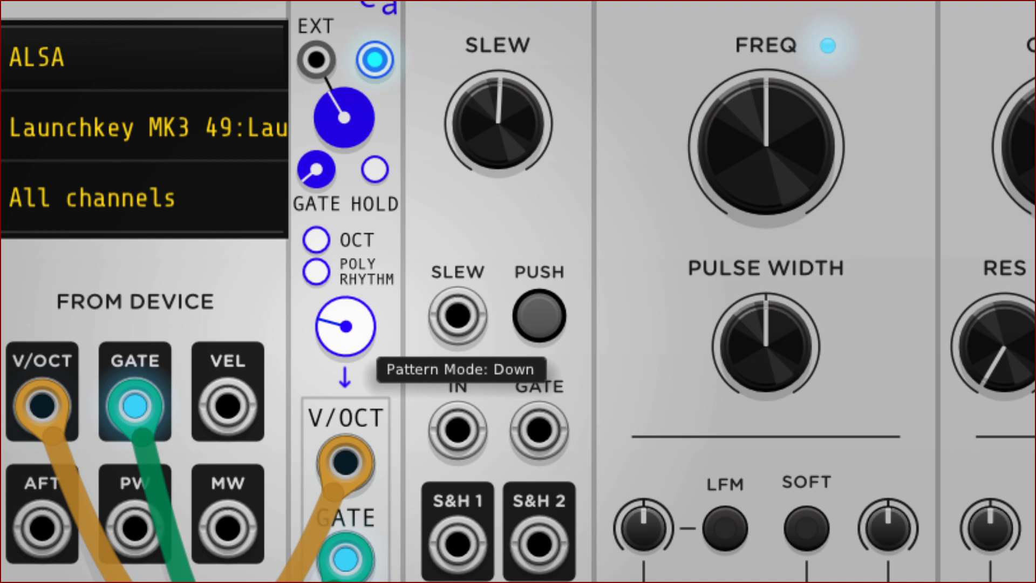
drag(345, 337, 345, 348)
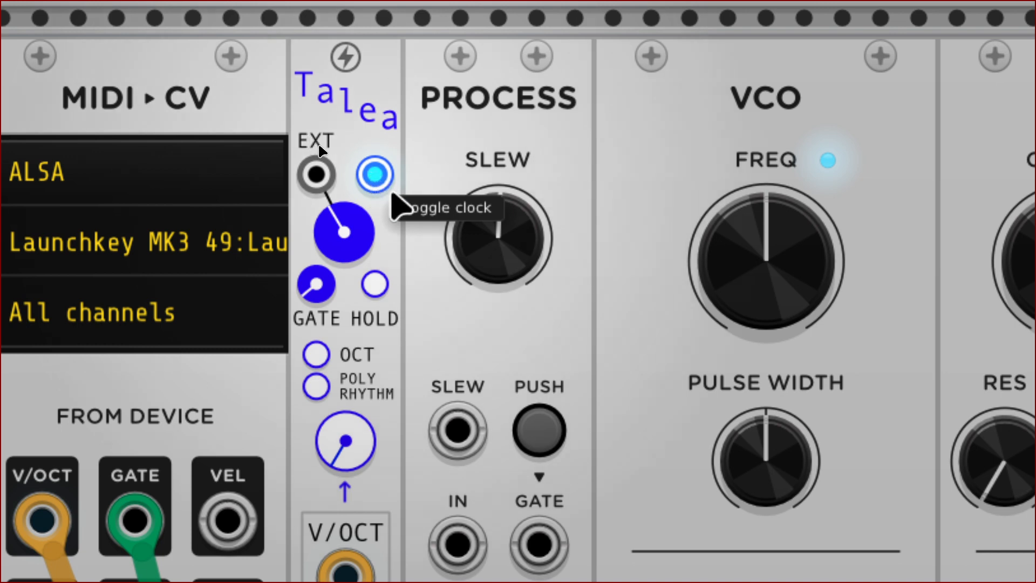
- Switch Talea's internal clock off and on again, and set its tempo to 120 bpm
mouse_move(348, 238)
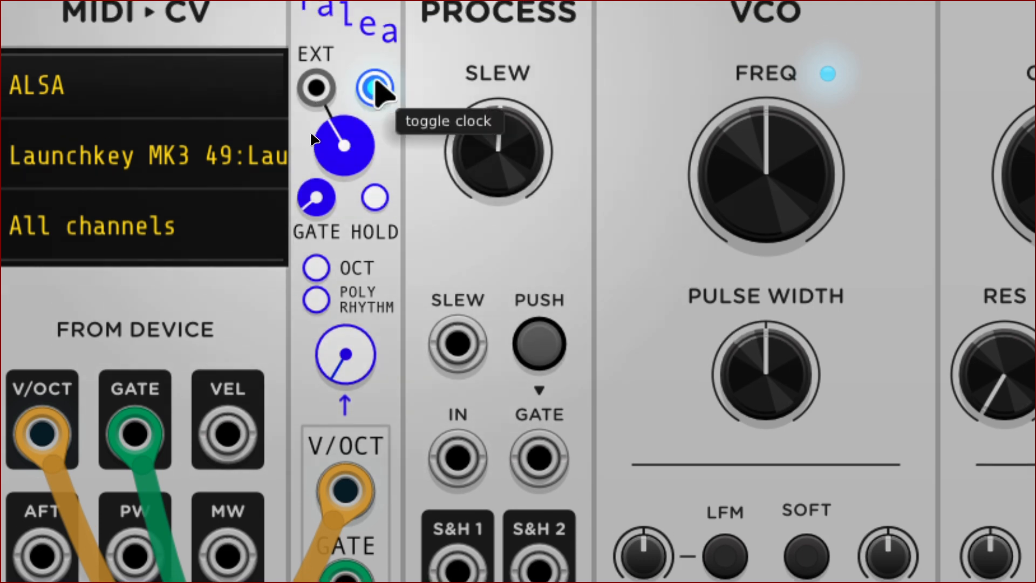
click(373, 99)
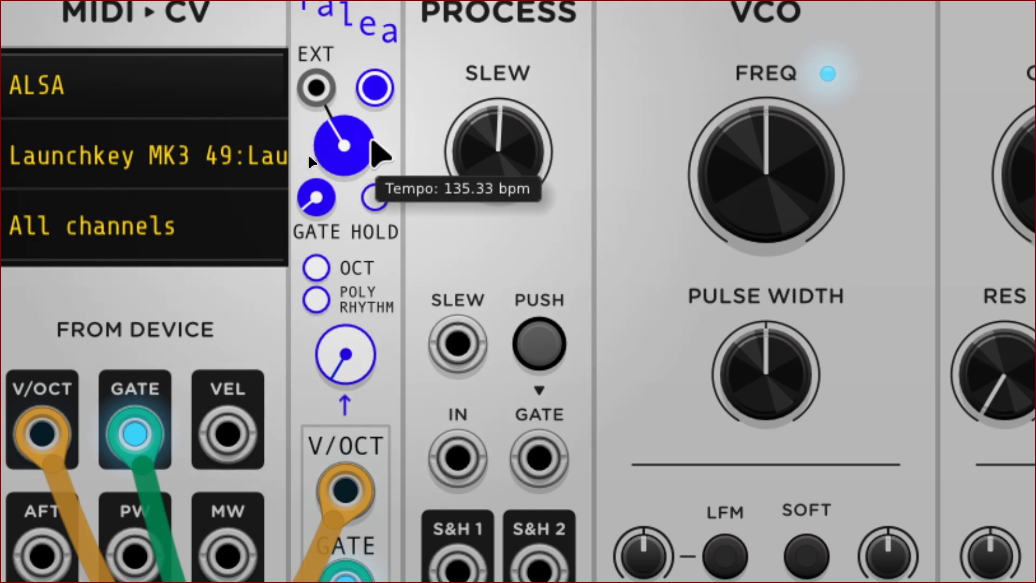
click(375, 91)
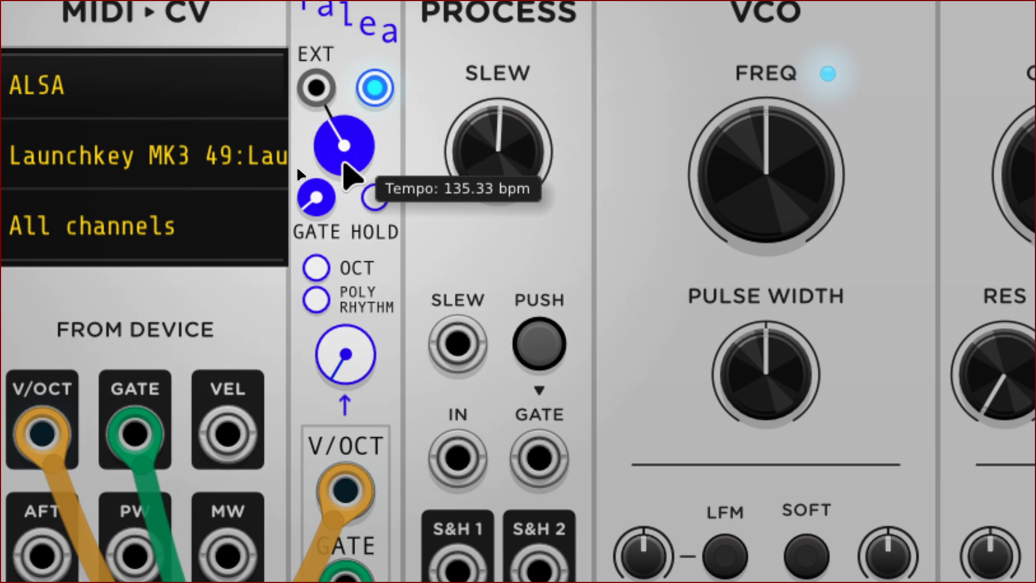
right_click(345, 164)
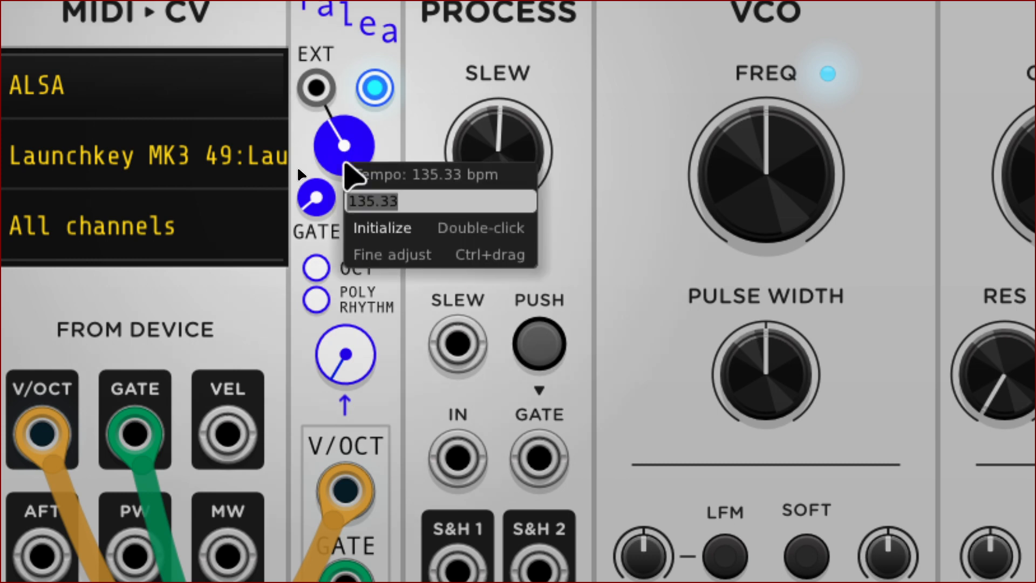
text(120)
key(Return)
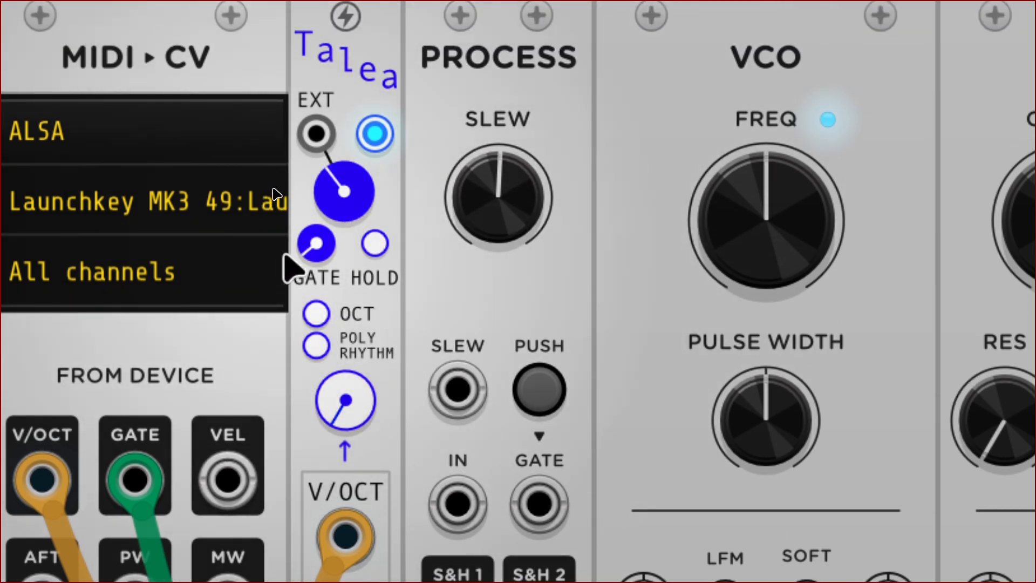
- Raise Talea's gate length to the upper end of its range and toggle Hold Pattern repeatedly, leaving it on
mouse_move(310, 256)
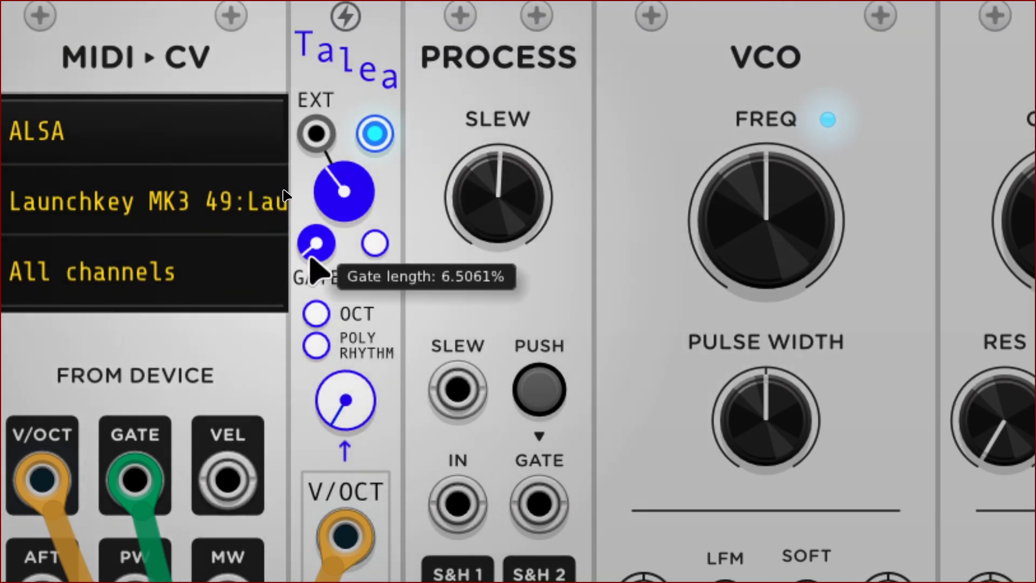
drag(311, 260, 311, 59)
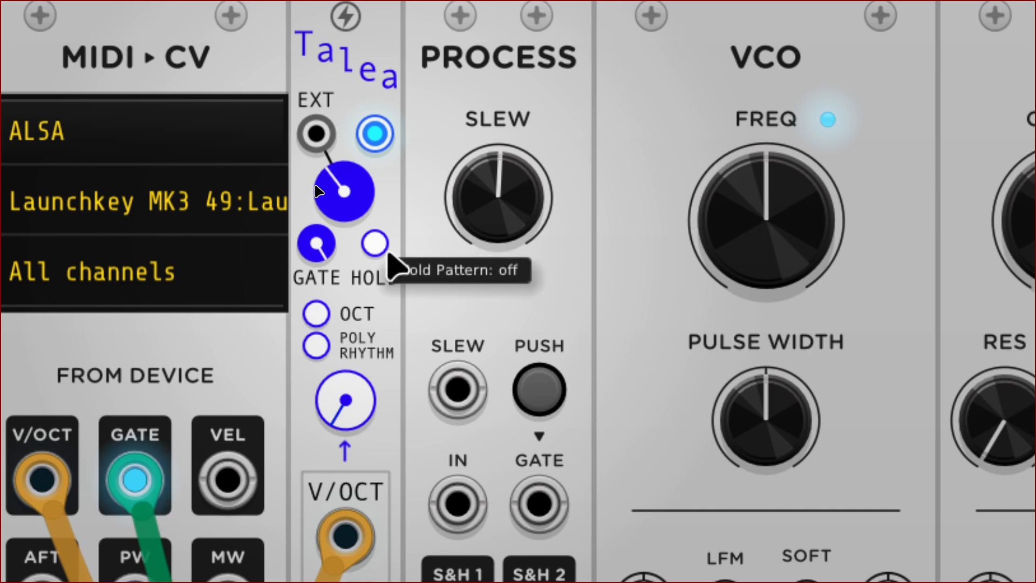
click(375, 244)
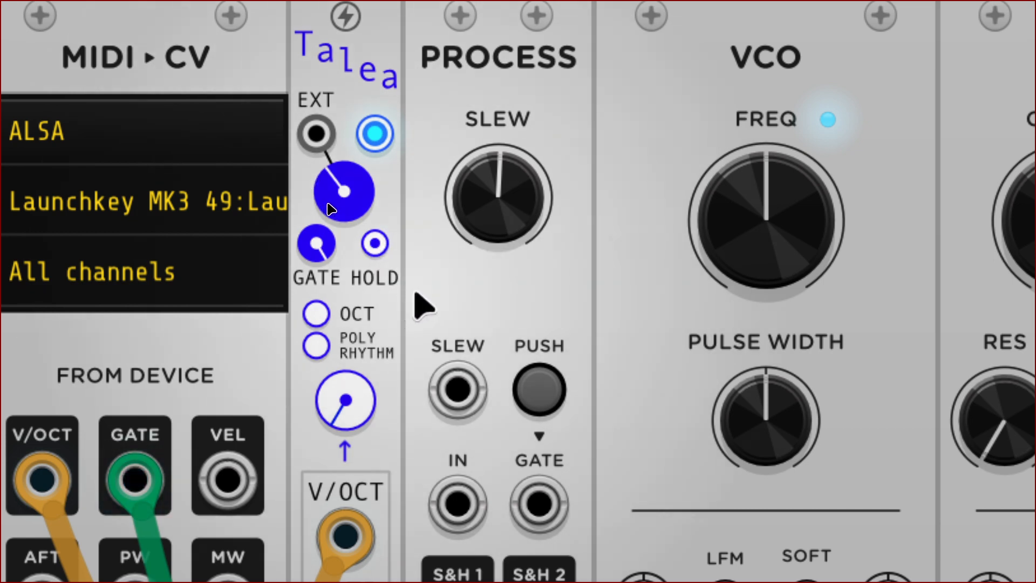
click(375, 244)
click(374, 244)
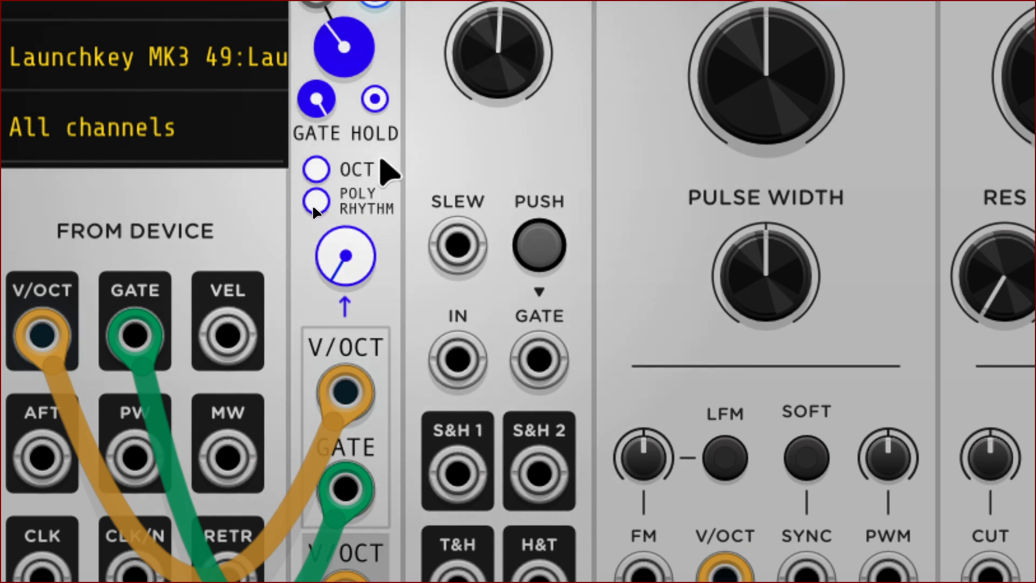
click(375, 99)
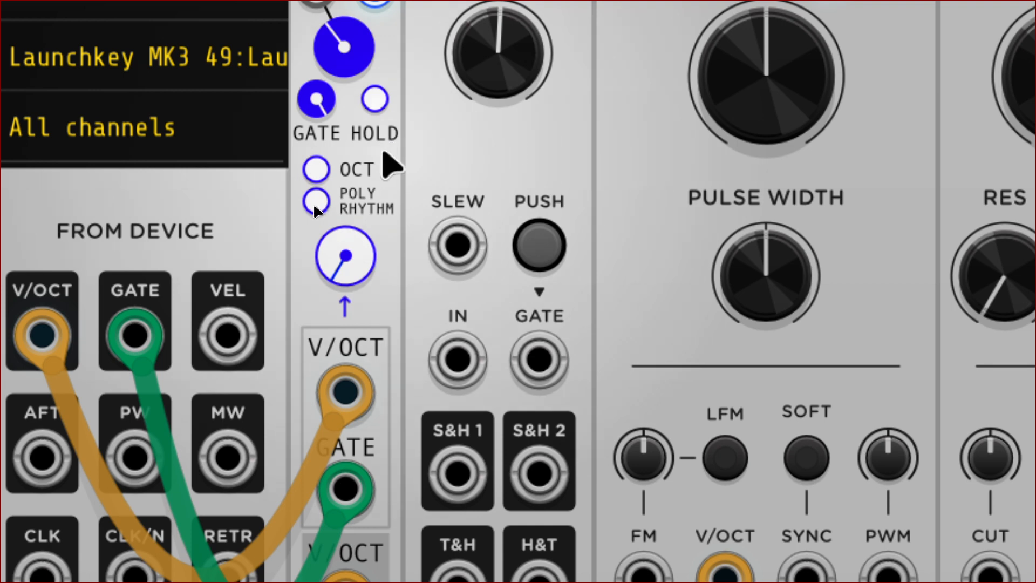
click(375, 99)
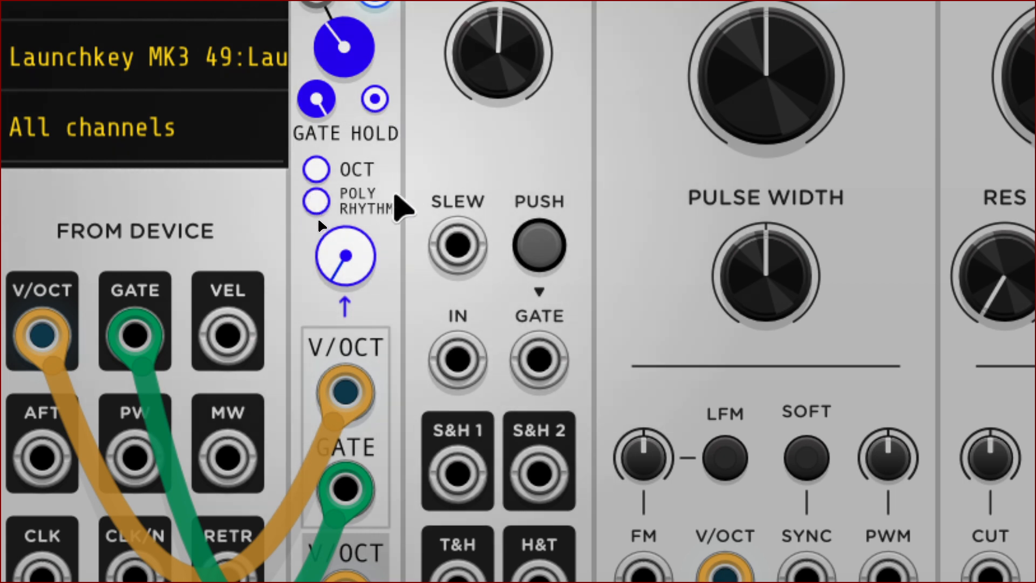
- Turn off Talea's Hold Pattern and cycle its octave setting upward through 2, 3 and 4, ending back on 1
click(374, 100)
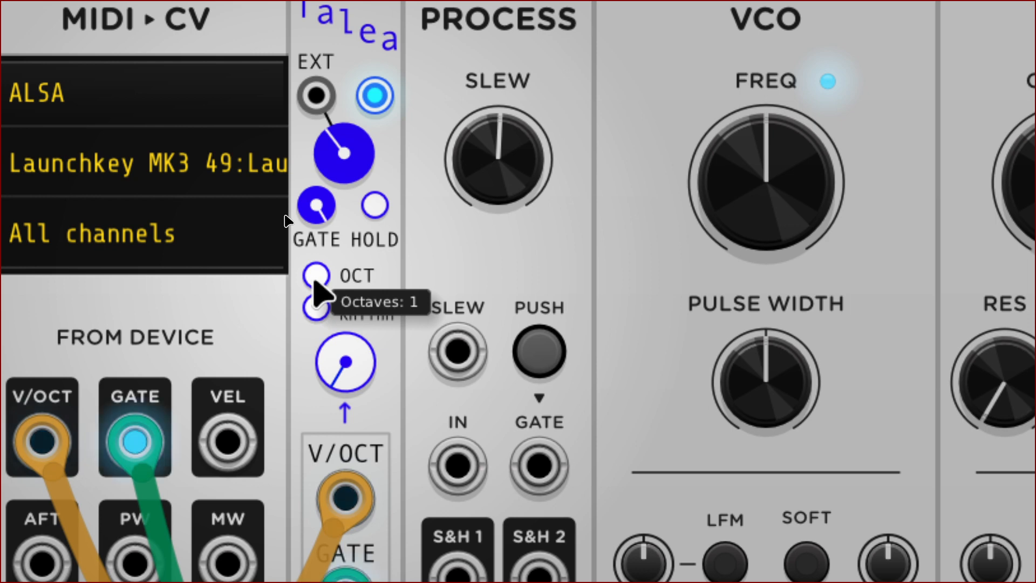
click(316, 276)
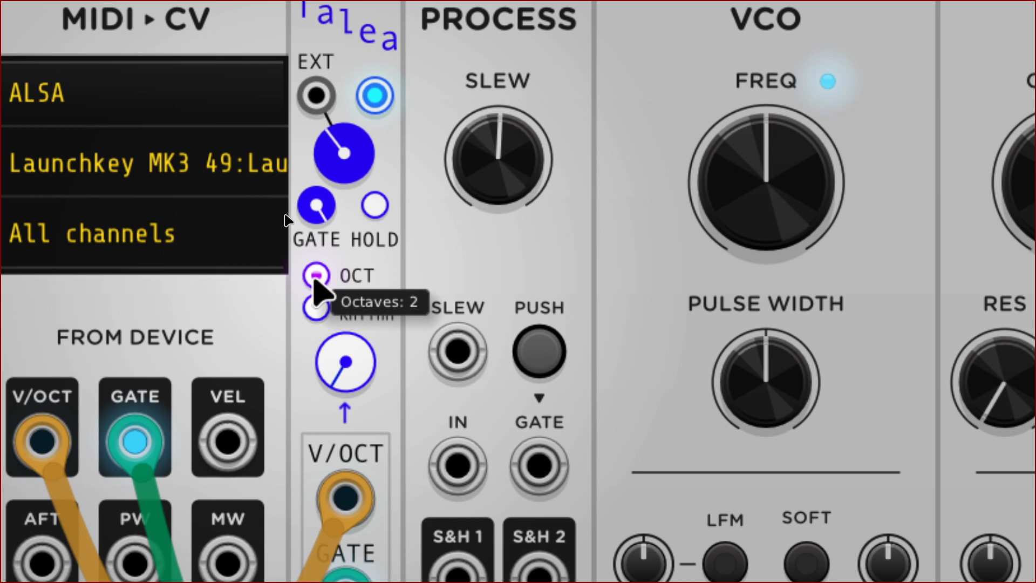
click(316, 276)
click(316, 276)
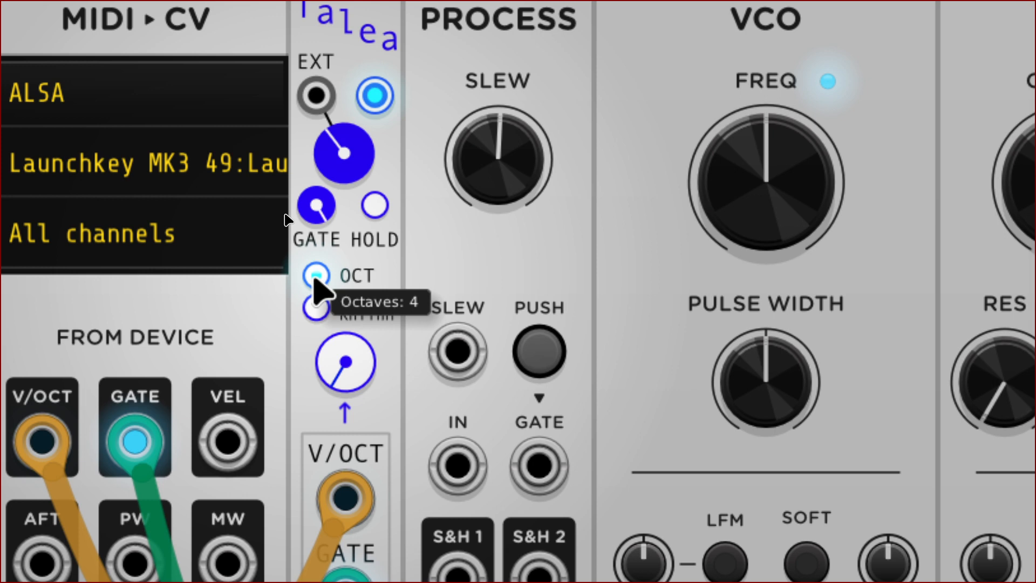
click(317, 277)
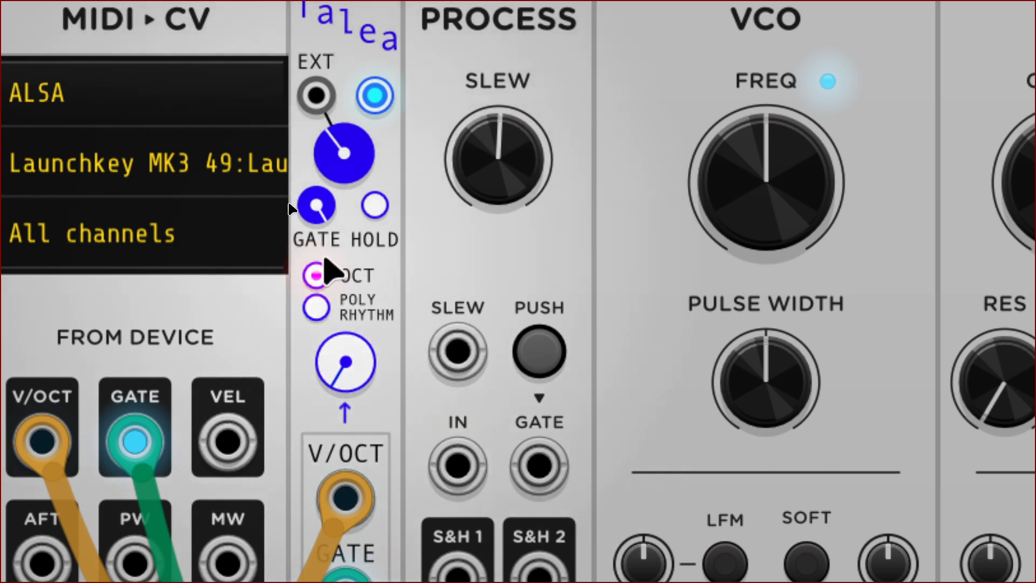
click(314, 278)
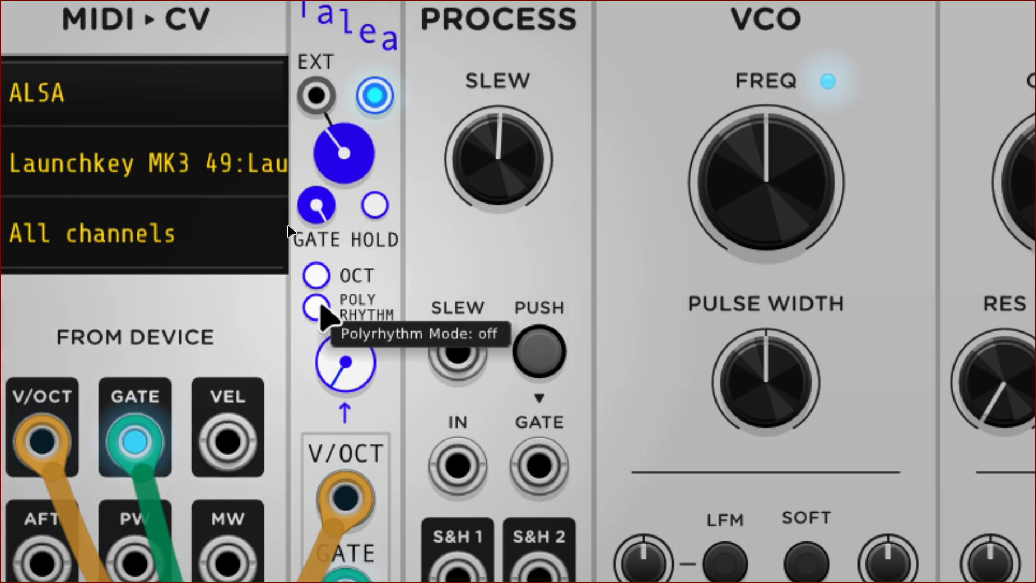
- Toggle Talea's Polyrhythm Mode on and off repeatedly, leaving it on
click(318, 306)
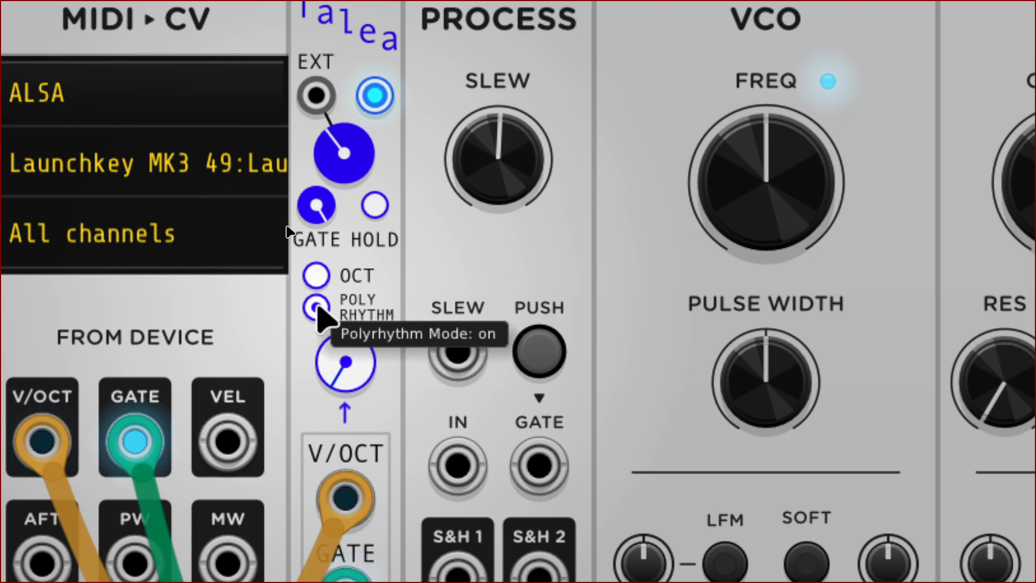
click(317, 307)
click(317, 308)
click(317, 308)
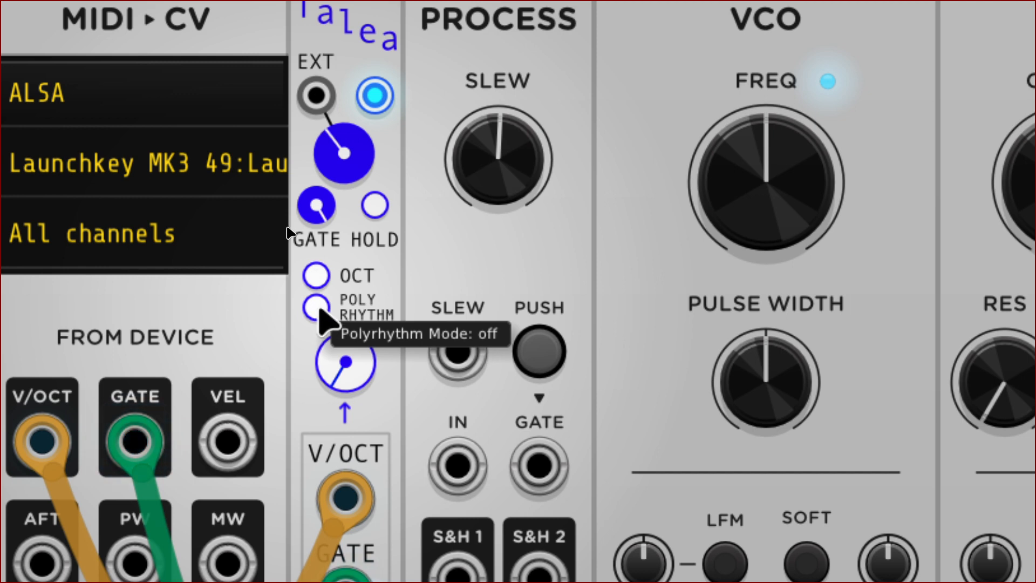
click(311, 309)
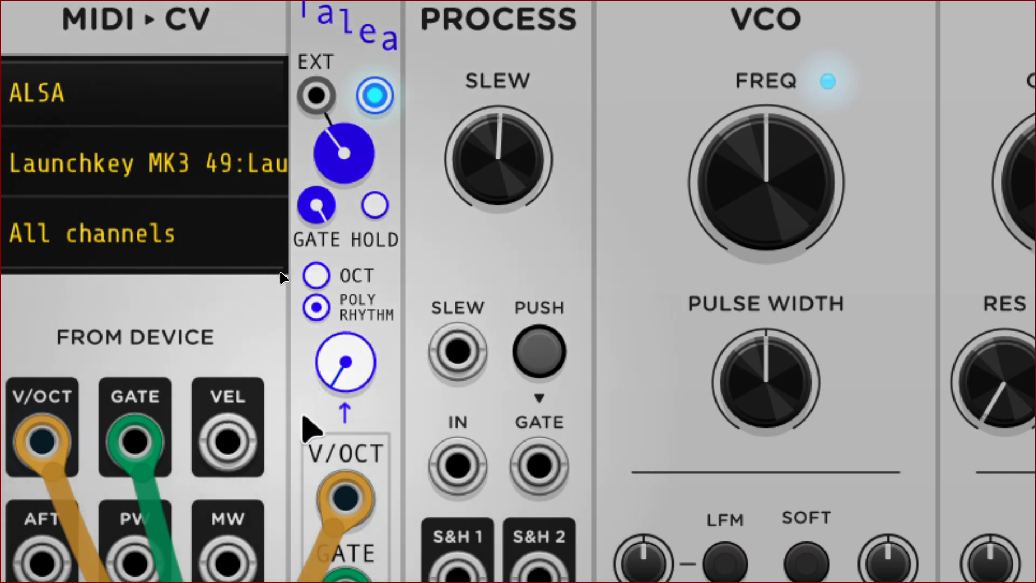
- Step Talea's octave setting through 2 and 3 and on until it is back at 1, and turn Polyrhythm Mode off
click(314, 281)
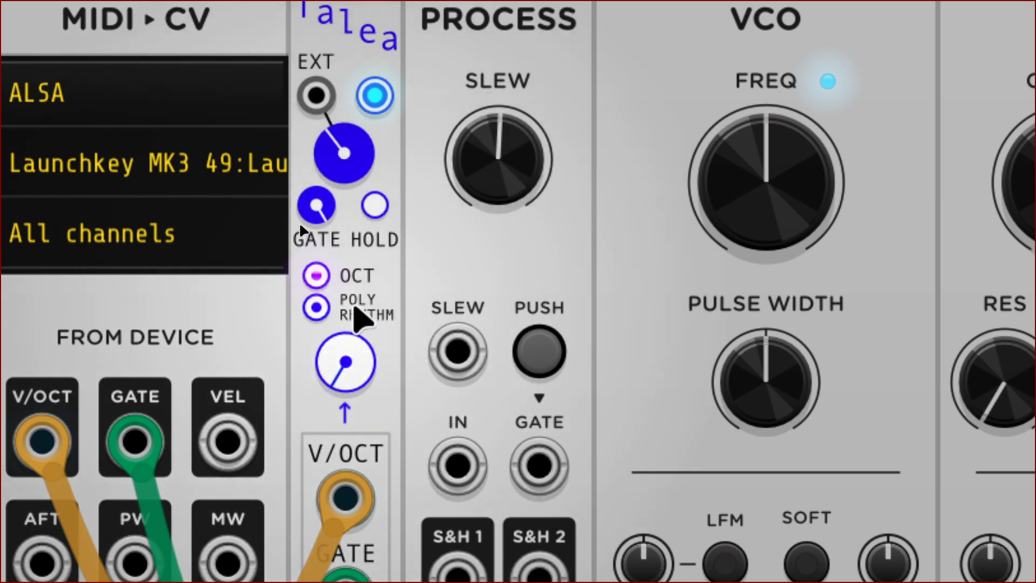
click(313, 284)
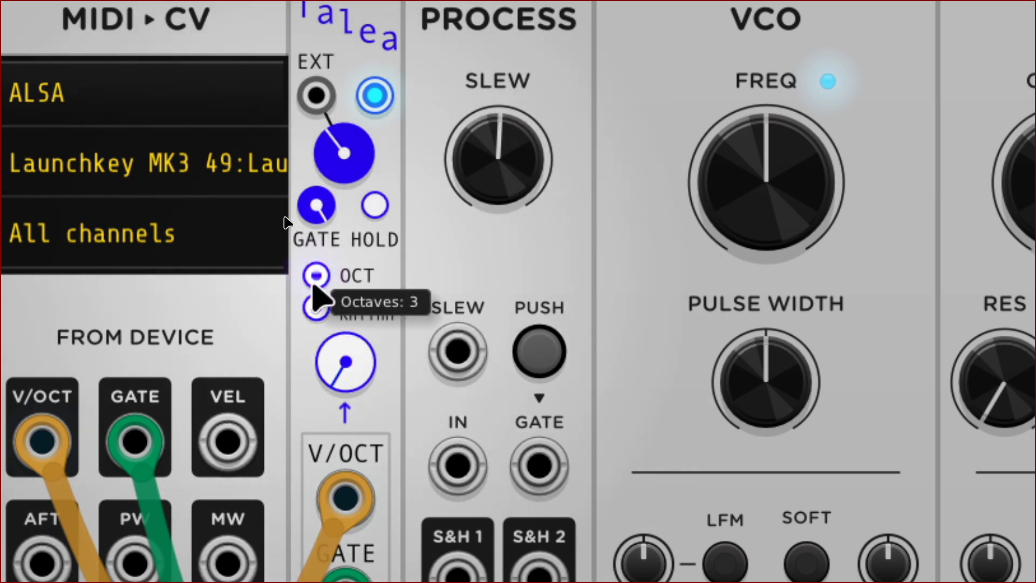
click(313, 284)
click(313, 285)
click(314, 285)
click(314, 310)
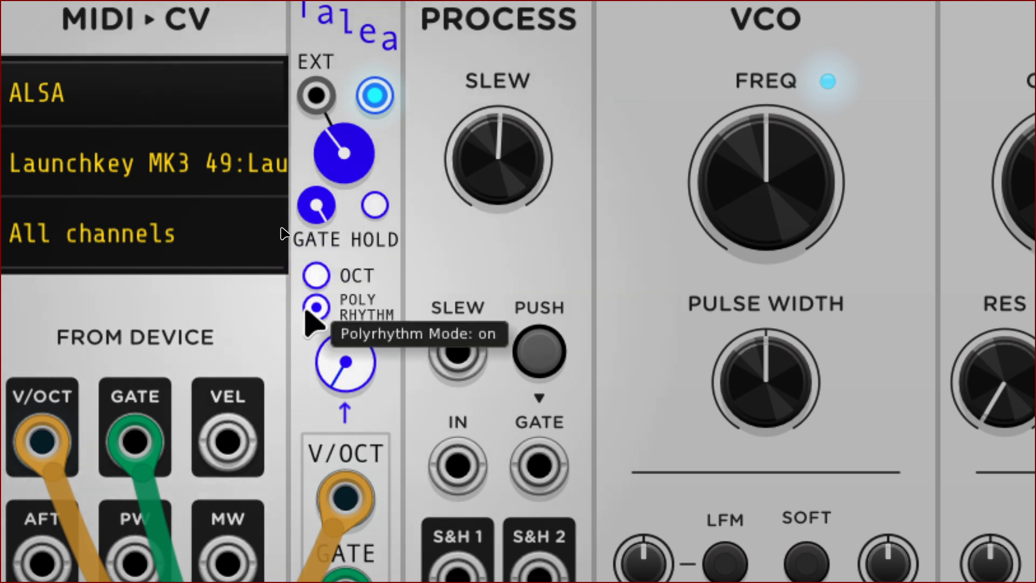
click(313, 311)
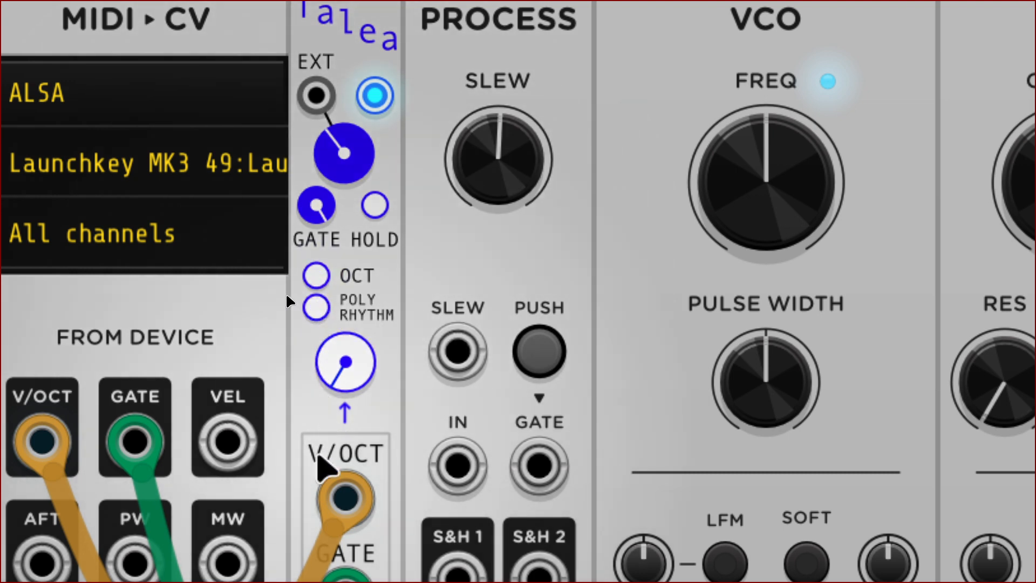
- Route Talea's V/OCT output into PROCESS's IN and feed VCO's V/OCT input from PROCESS's SLEW output instead
scroll(318, 485, down, 1)
scroll(313, 550, down, 1)
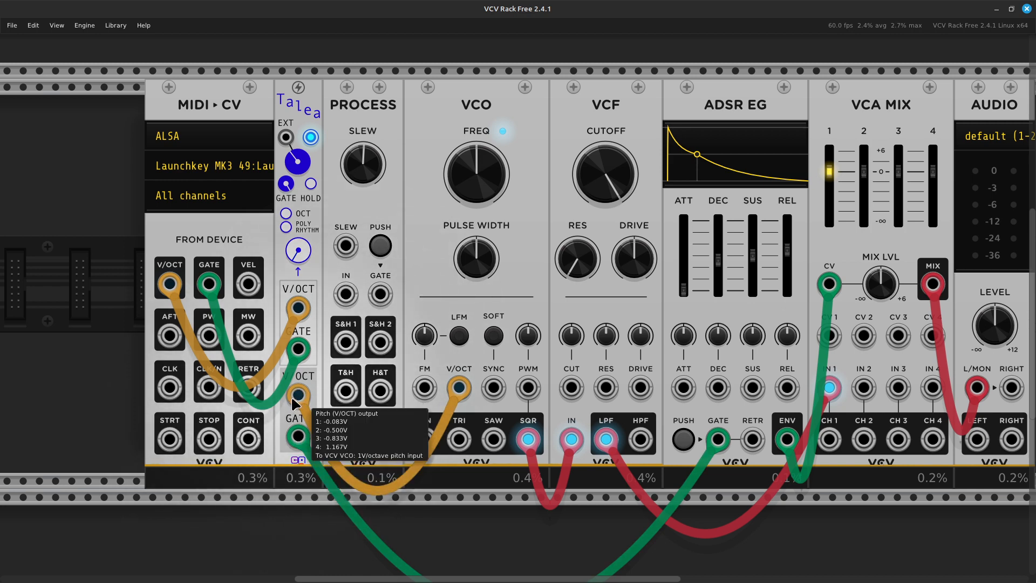
drag(292, 396, 352, 442)
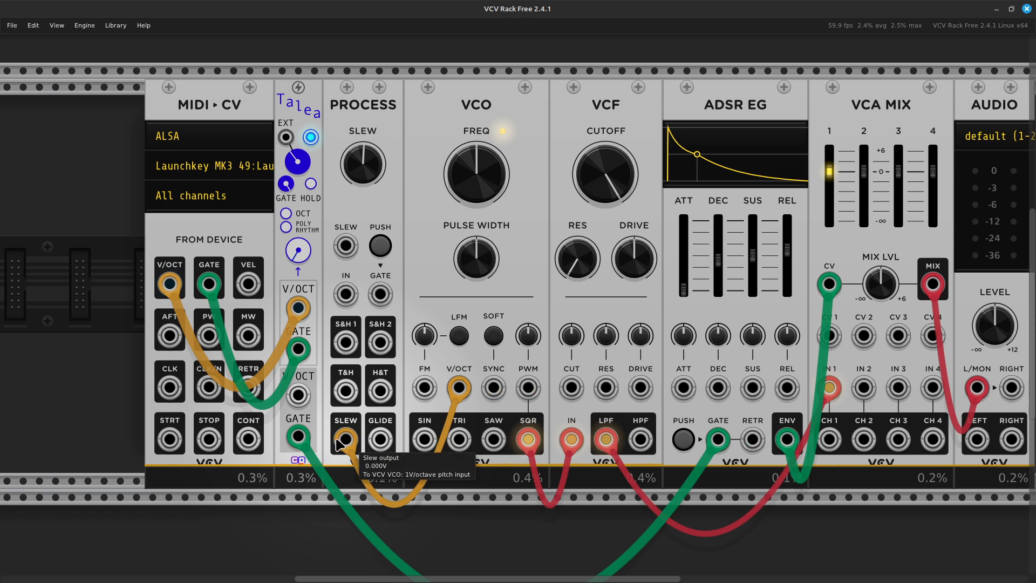
right_click(300, 398)
drag(324, 437, 348, 294)
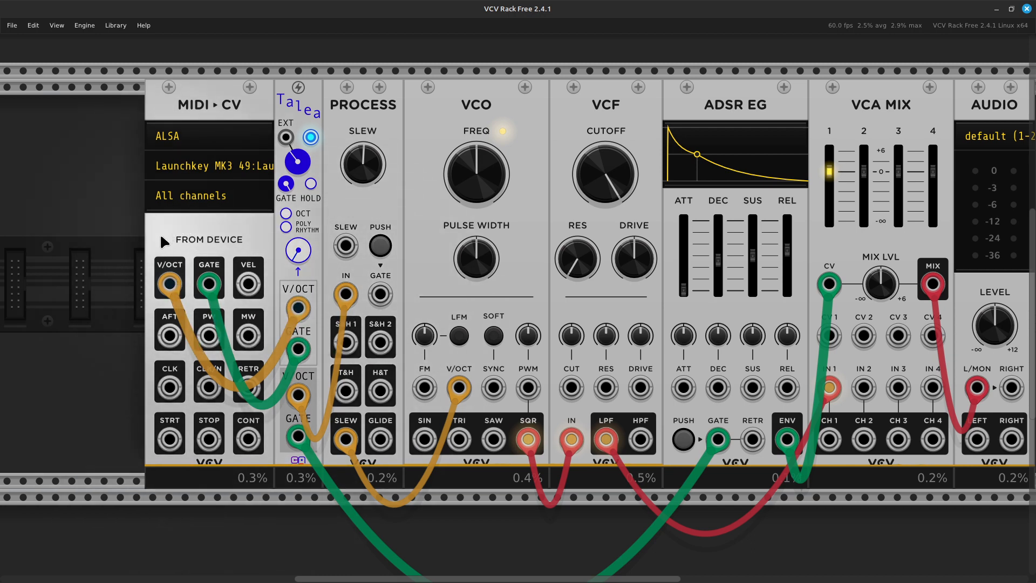
- Set MIDI-CV's polyphony mode to Rotate
right_click(214, 244)
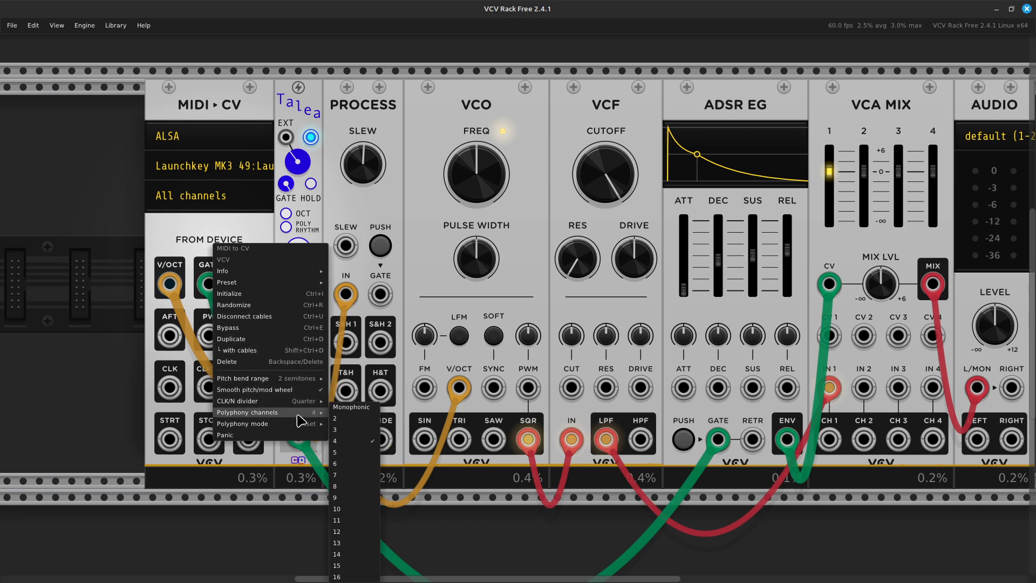
mouse_move(299, 422)
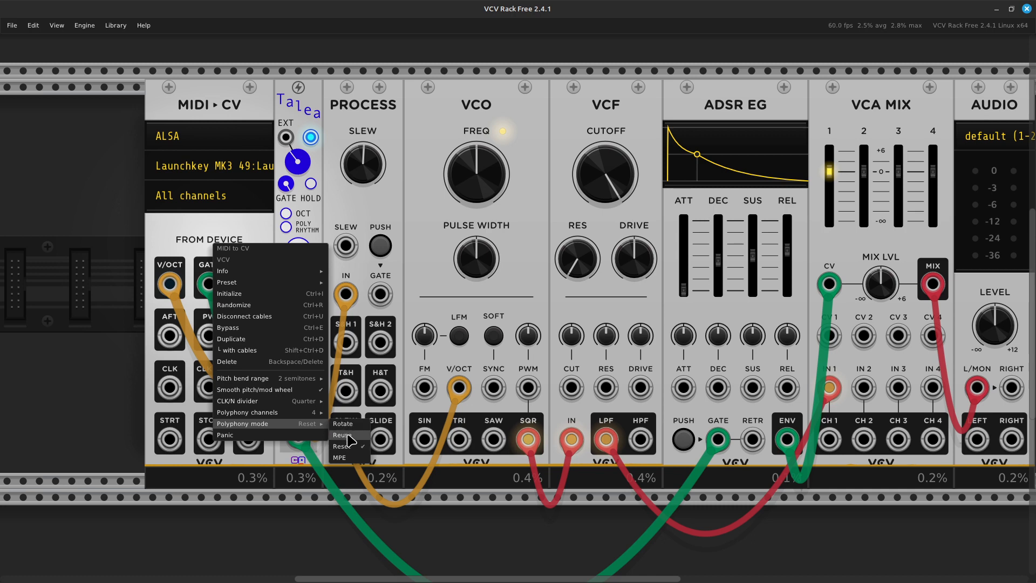
click(348, 426)
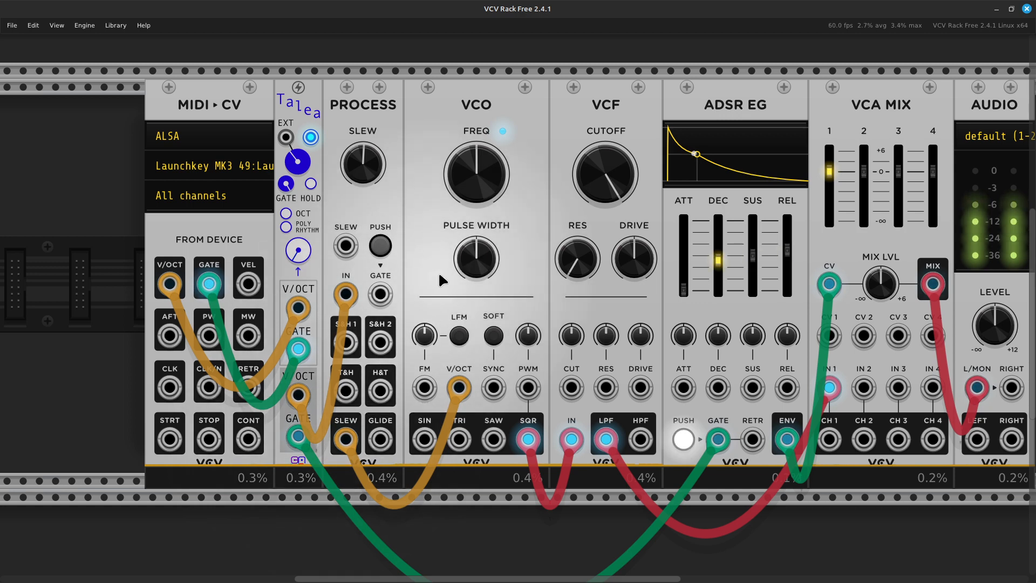
- Set Talea's pattern mode to Down and its octave setting to 2
mouse_move(458, 160)
mouse_move(361, 167)
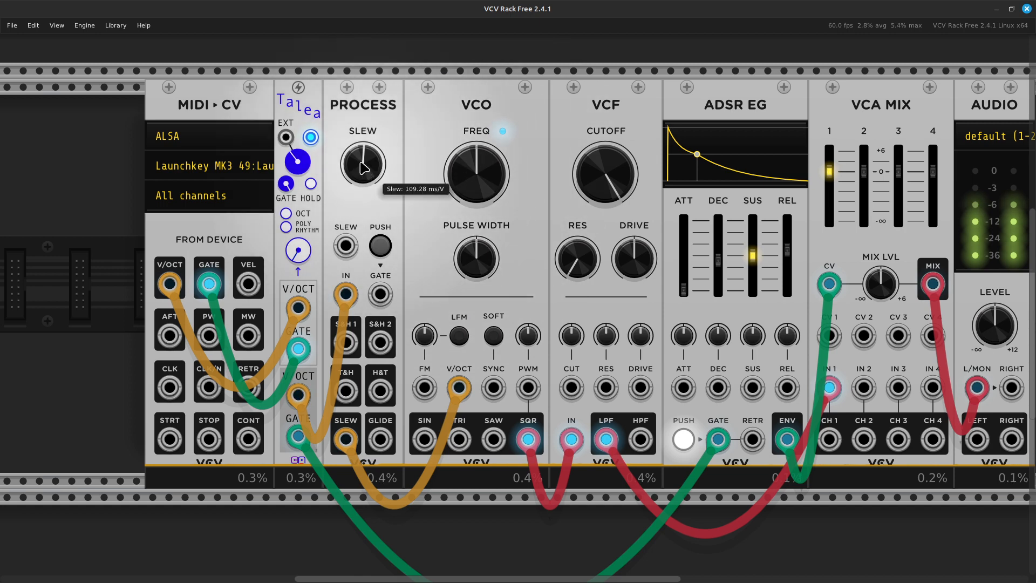
mouse_move(298, 263)
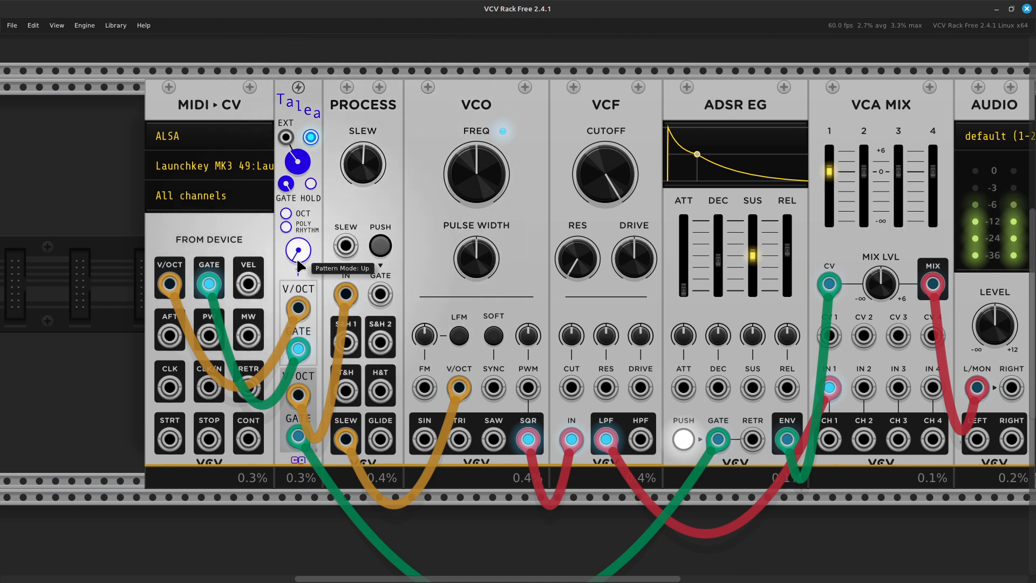
drag(298, 250, 298, 264)
click(286, 214)
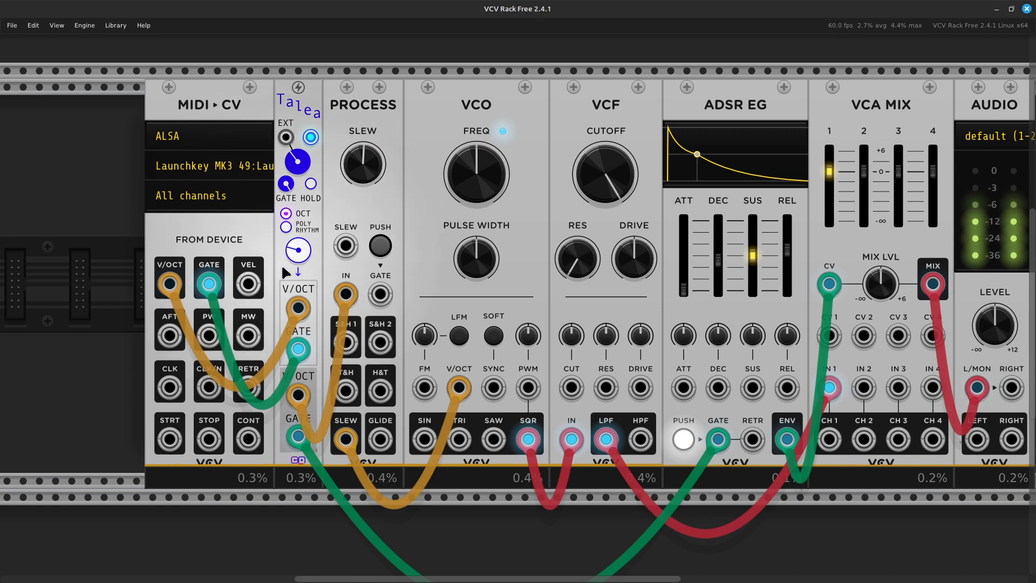
- Change Talea's pattern mode to the lightning-bolt pattern and turn on Polyrhythm Mode
drag(301, 260, 301, 248)
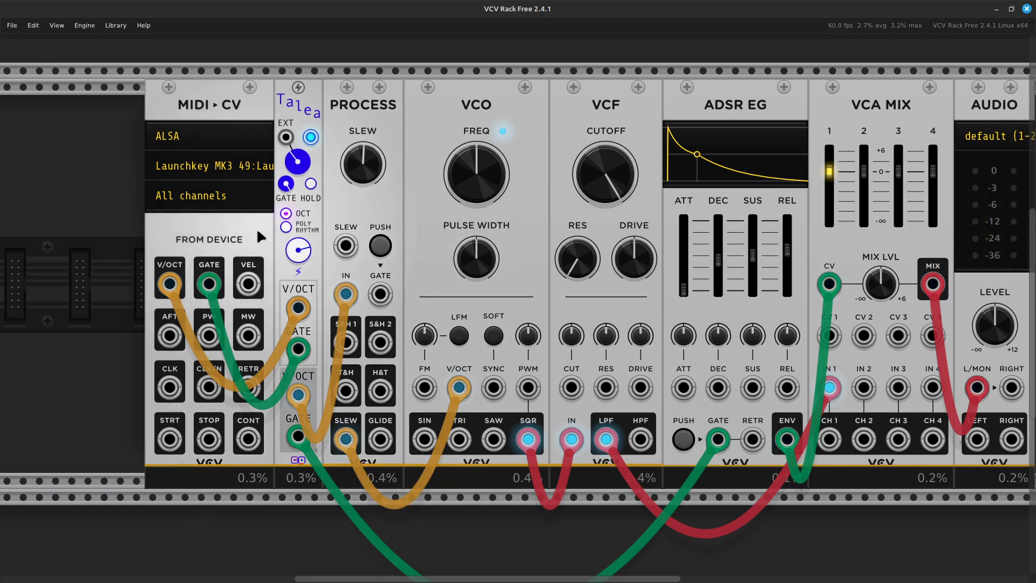
click(286, 230)
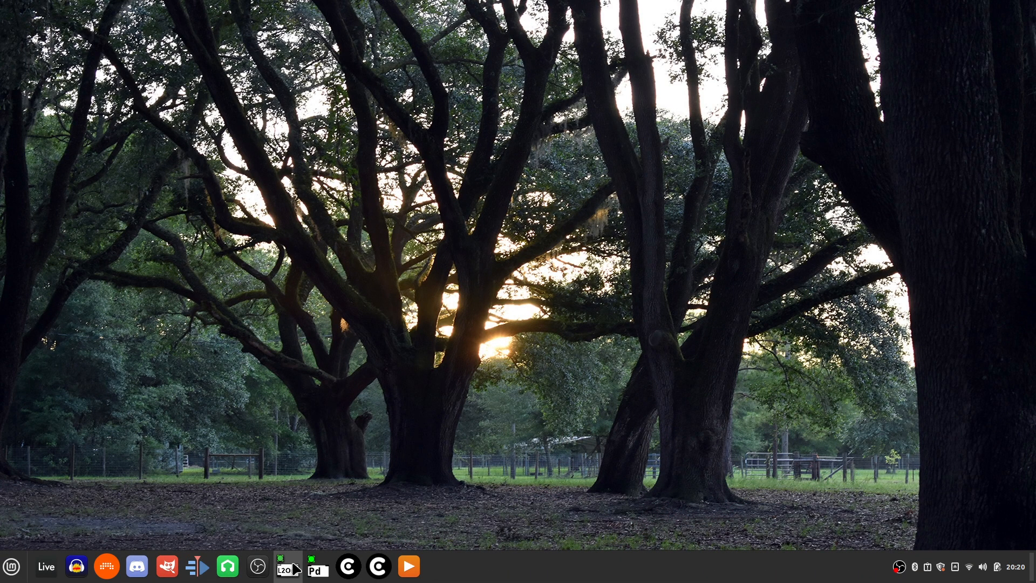
- Relaunch VCV Rack, decline clearing the patch, and choose to wait for the unresponsive window
click(379, 567)
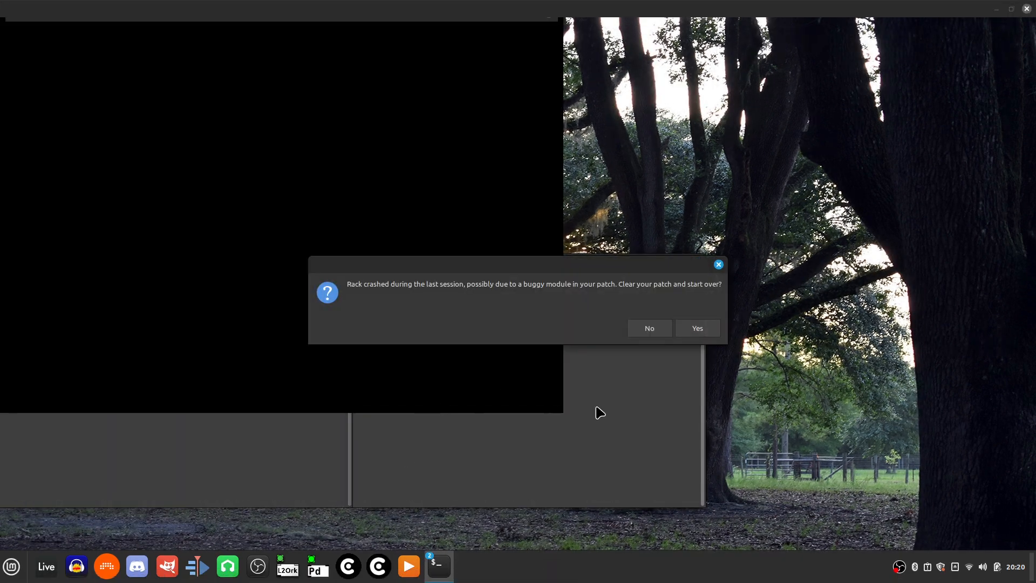
click(649, 329)
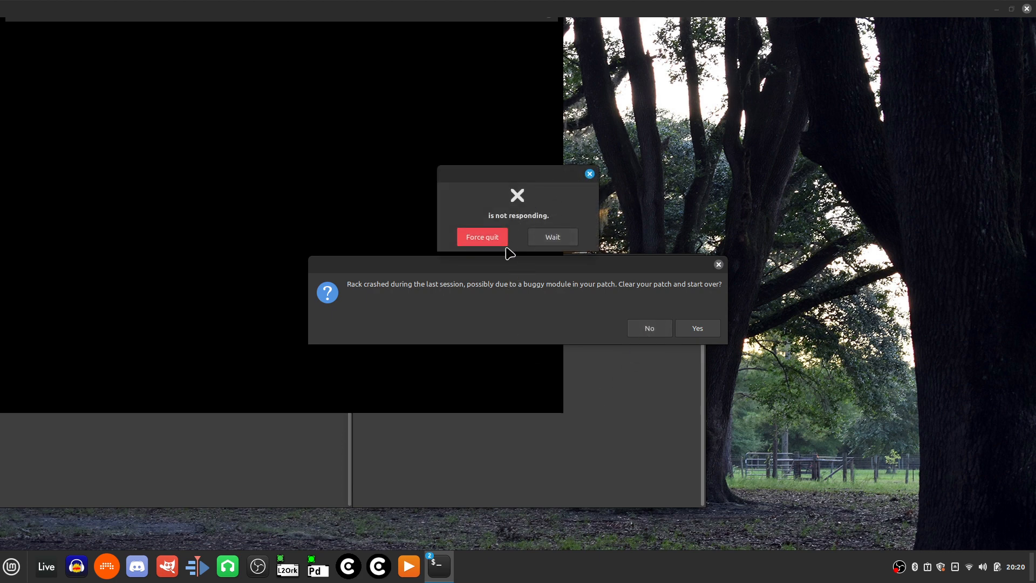
click(554, 239)
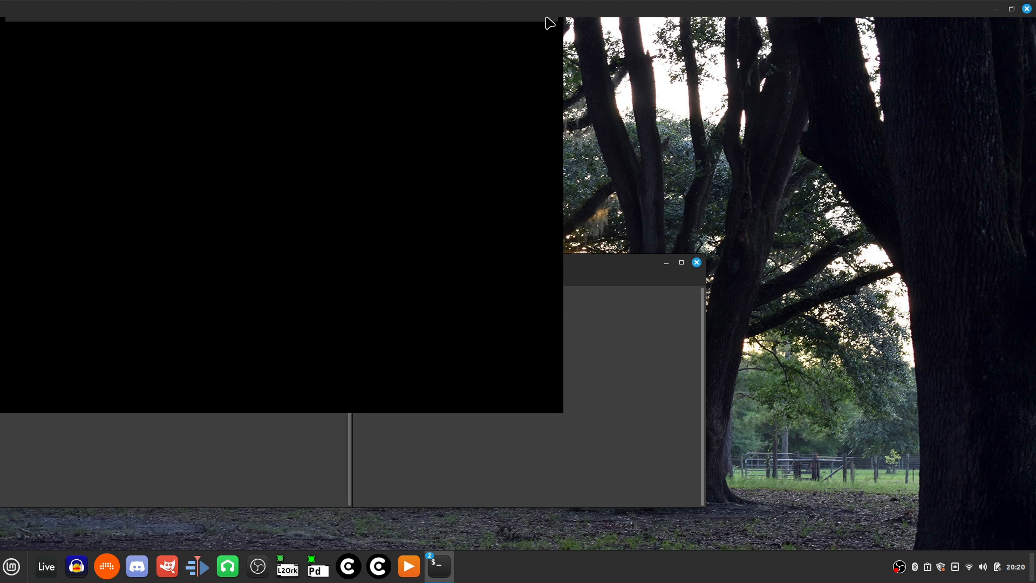
- Force quit the unresponsive extra Rack window and maximize the window holding the synth patch
drag(536, 9, 469, 359)
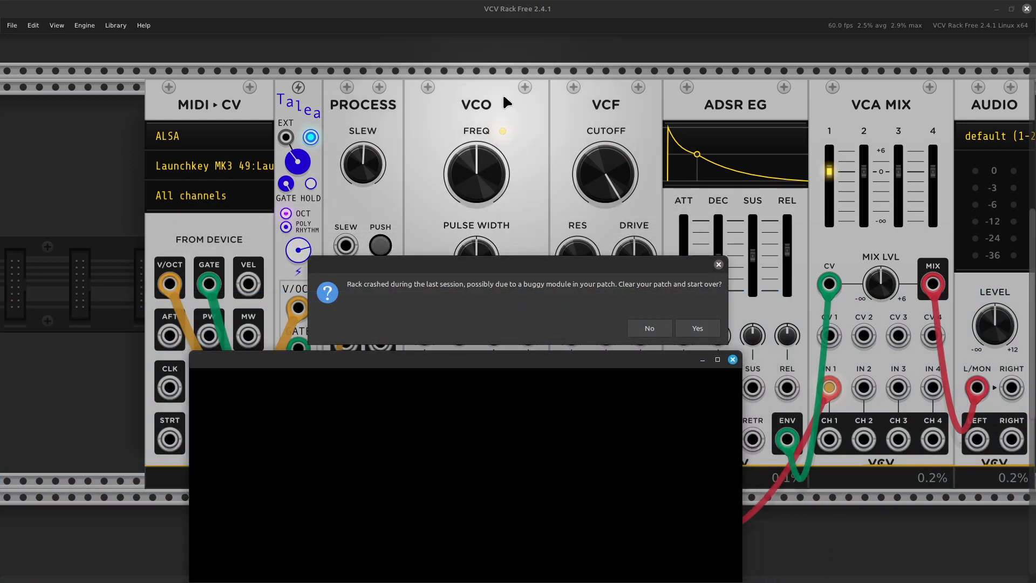
double_click(539, 6)
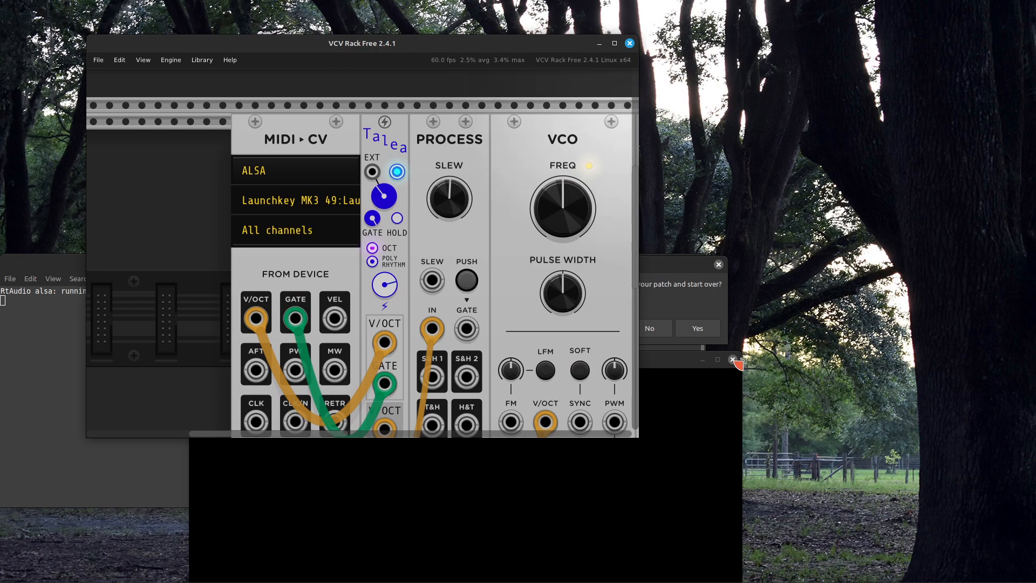
click(692, 477)
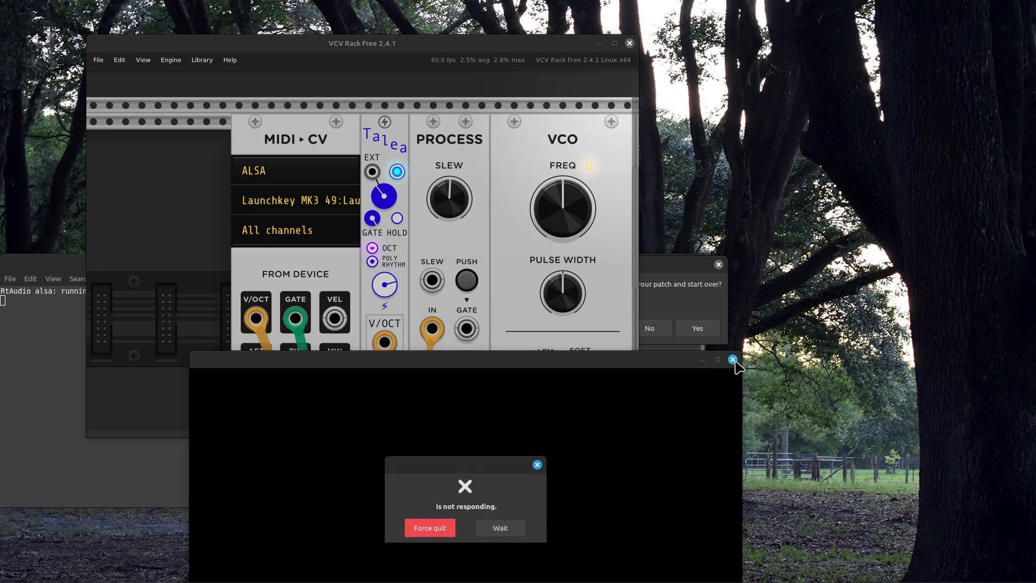
click(663, 303)
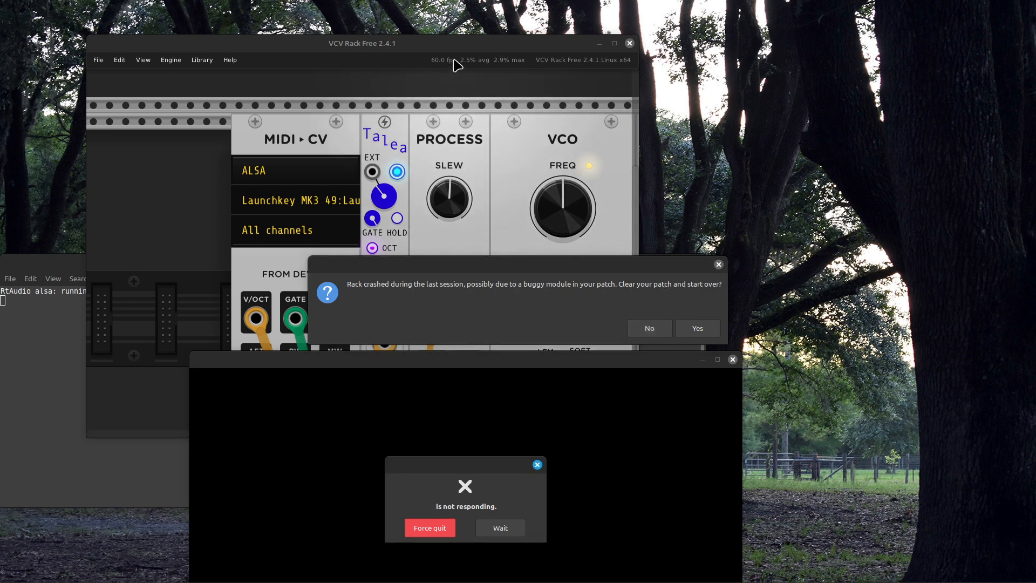
click(433, 531)
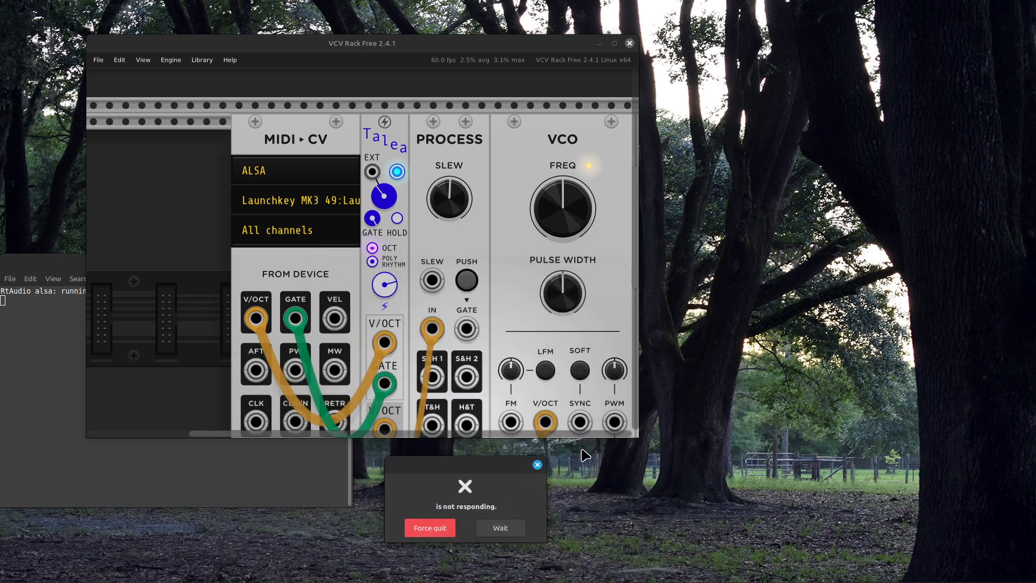
click(494, 528)
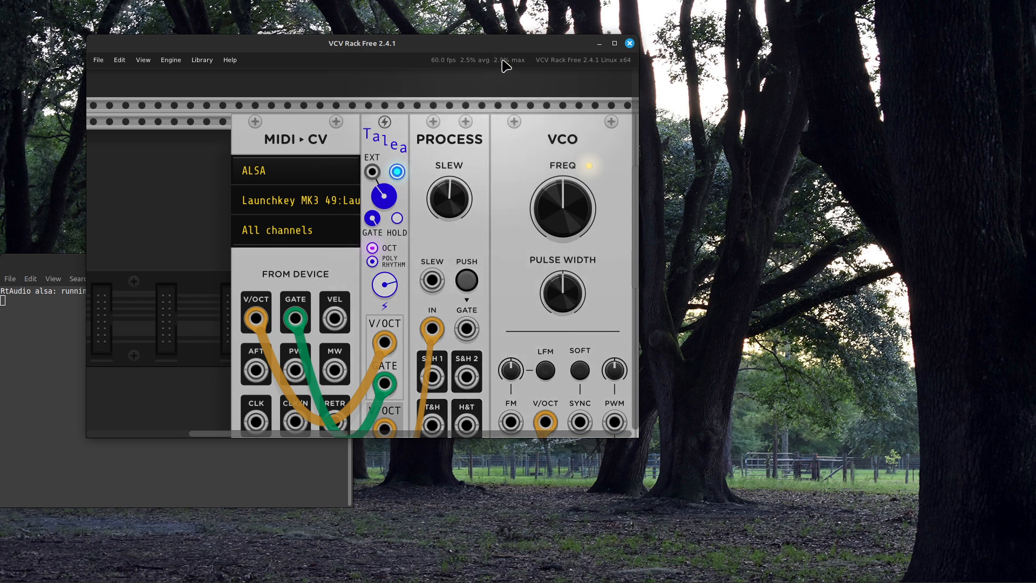
double_click(414, 51)
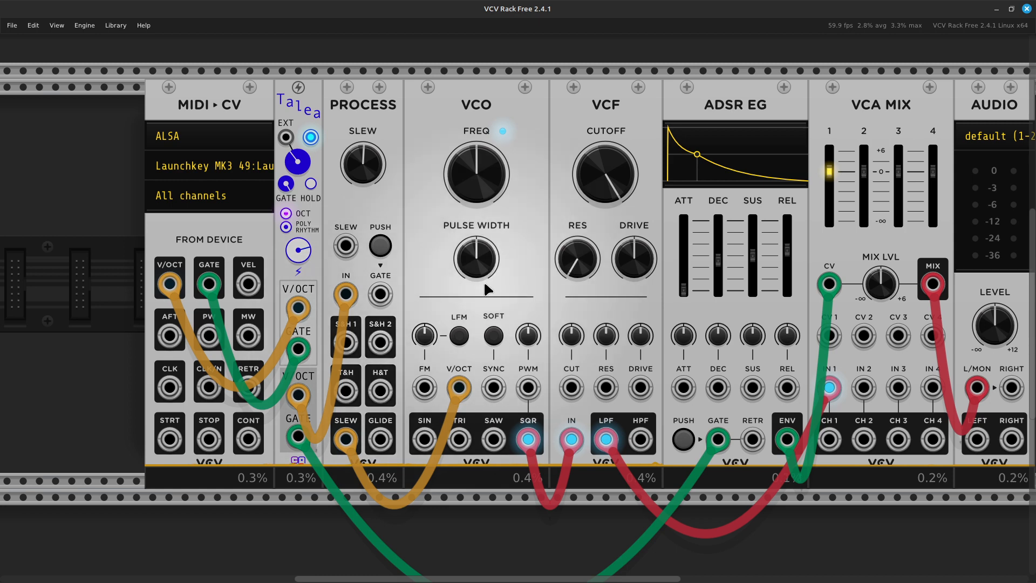
- Turn off Talea's Polyrhythm Mode
click(284, 229)
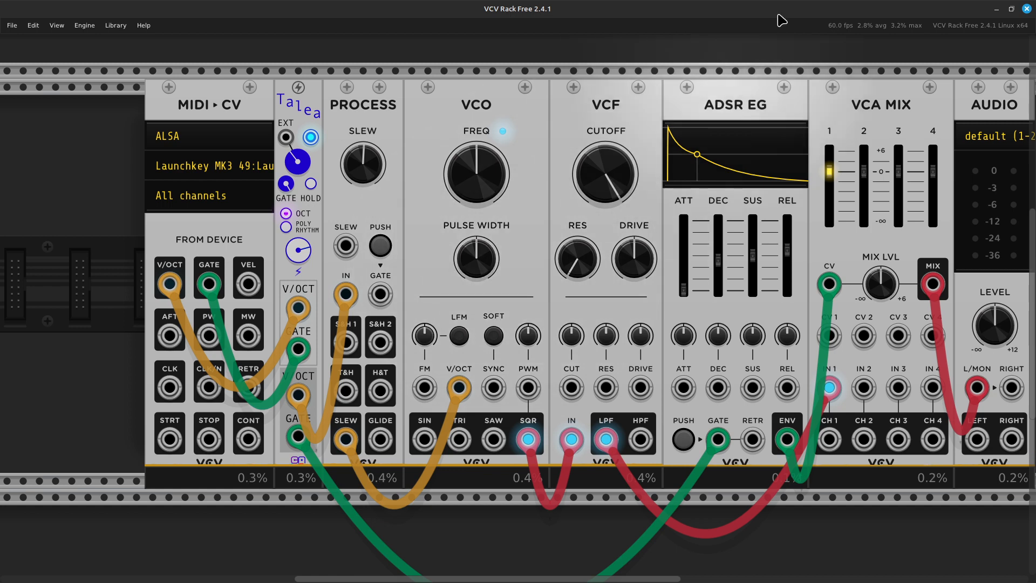
mouse_move(465, 383)
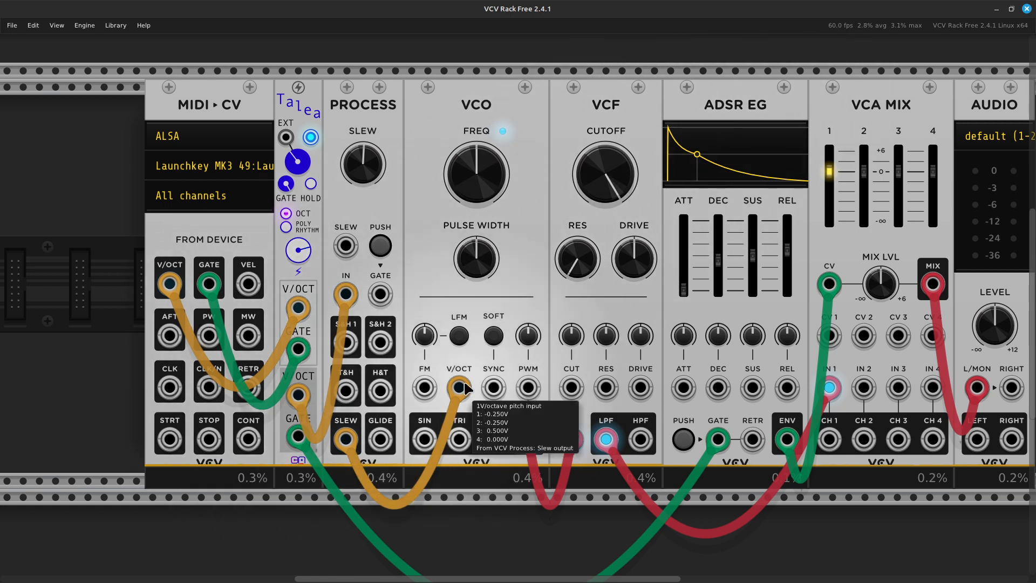
- Lower the VCF's cutoff slightly and raise its resonance to about a third while the arpeggio plays
scroll(442, 343, right, 8)
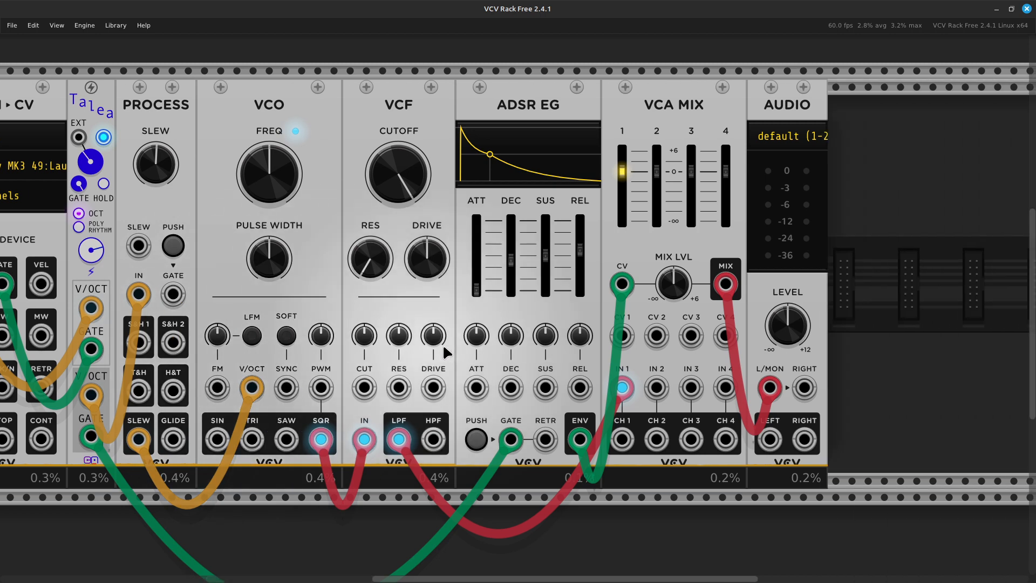
scroll(442, 344, left, 4)
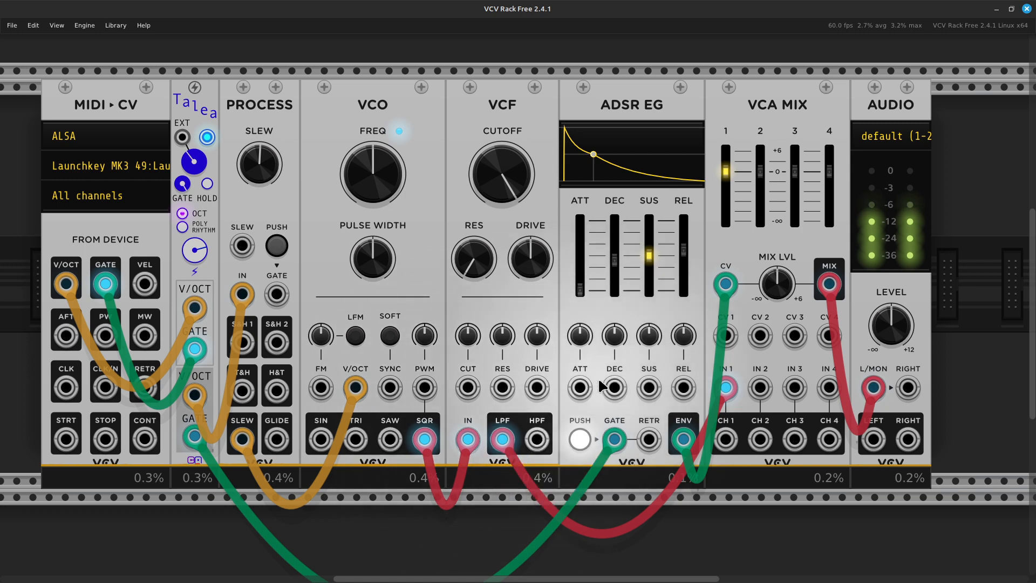
drag(496, 206, 496, 230)
drag(460, 282, 460, 265)
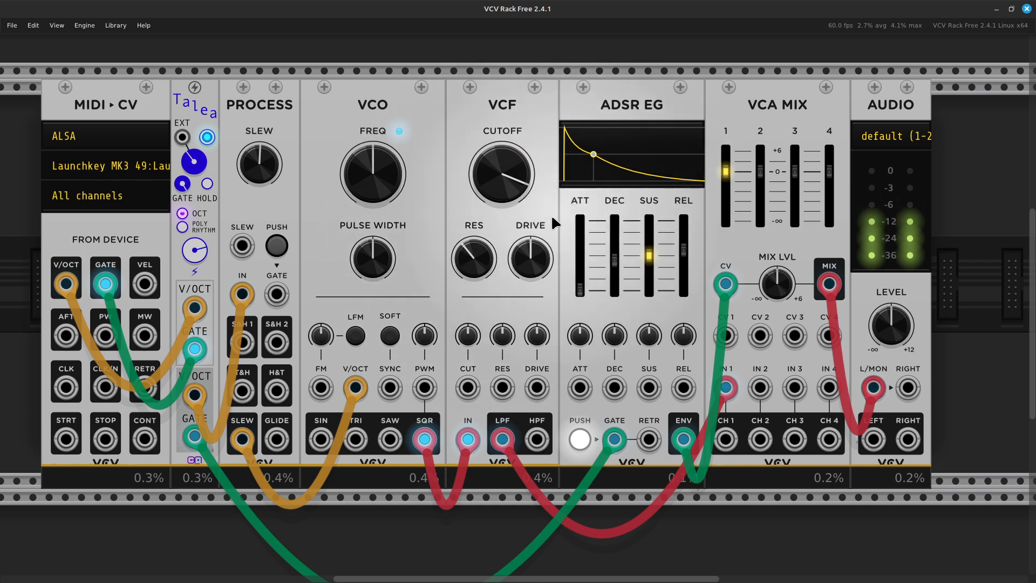
mouse_move(498, 190)
mouse_down()
mouse_move(498, 200)
mouse_move(498, 191)
mouse_up()
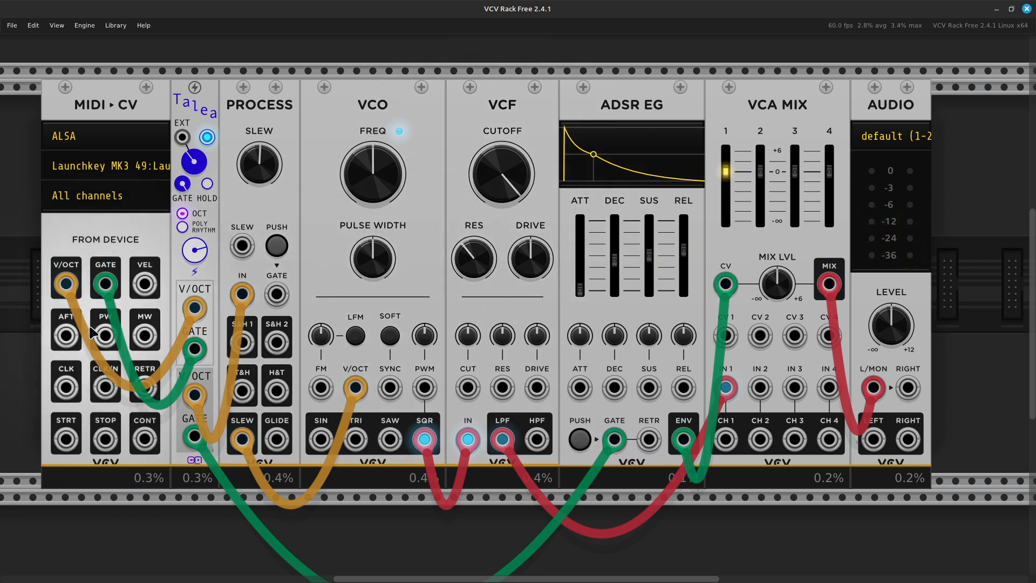
- Patch MIDI-CV's mod wheel output into Talea's external clock input with a blue cable, and unplug it again
scroll(409, 349, left, 5)
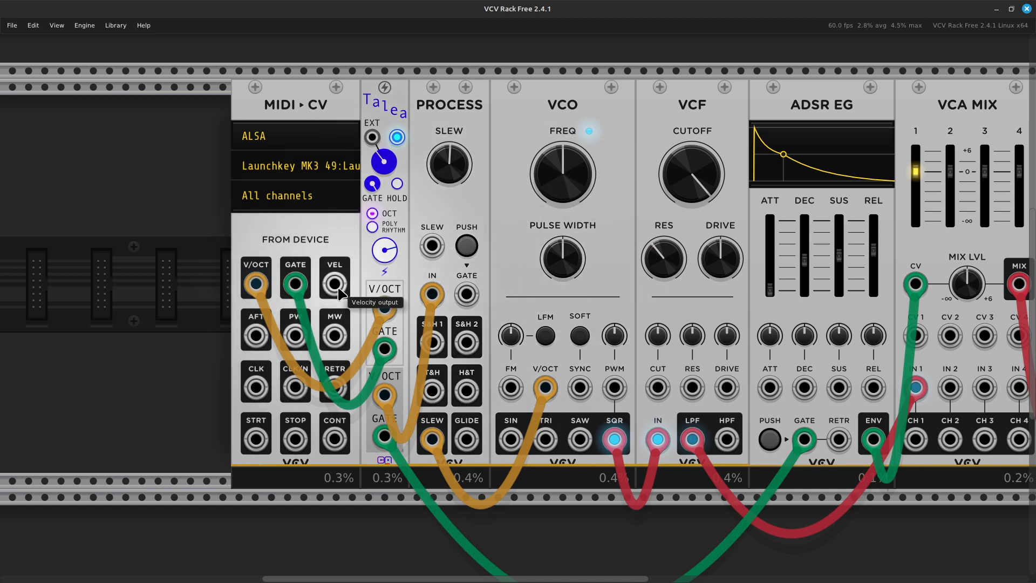
right_click(335, 343)
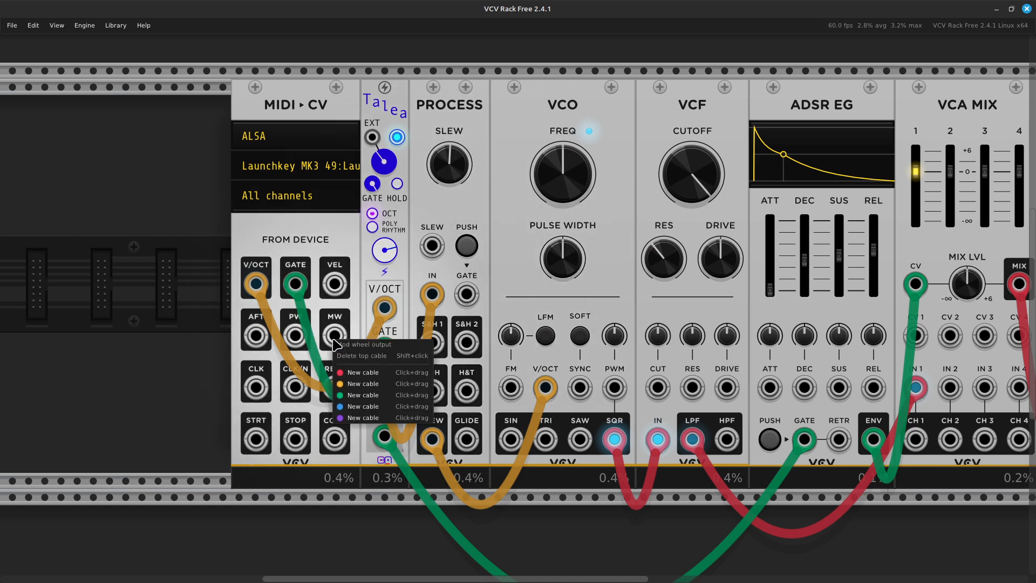
drag(351, 407, 405, 233)
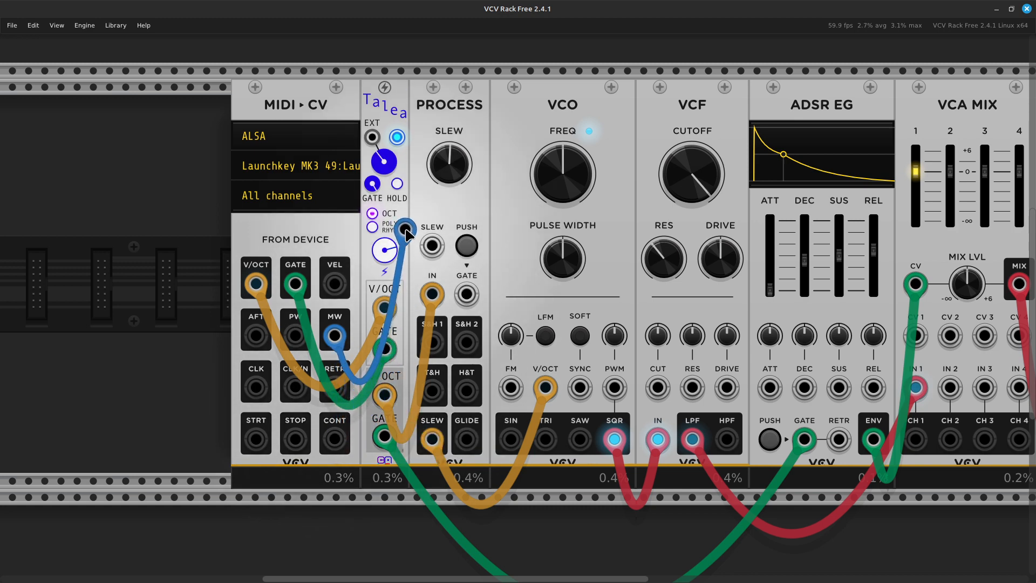
drag(406, 233, 368, 144)
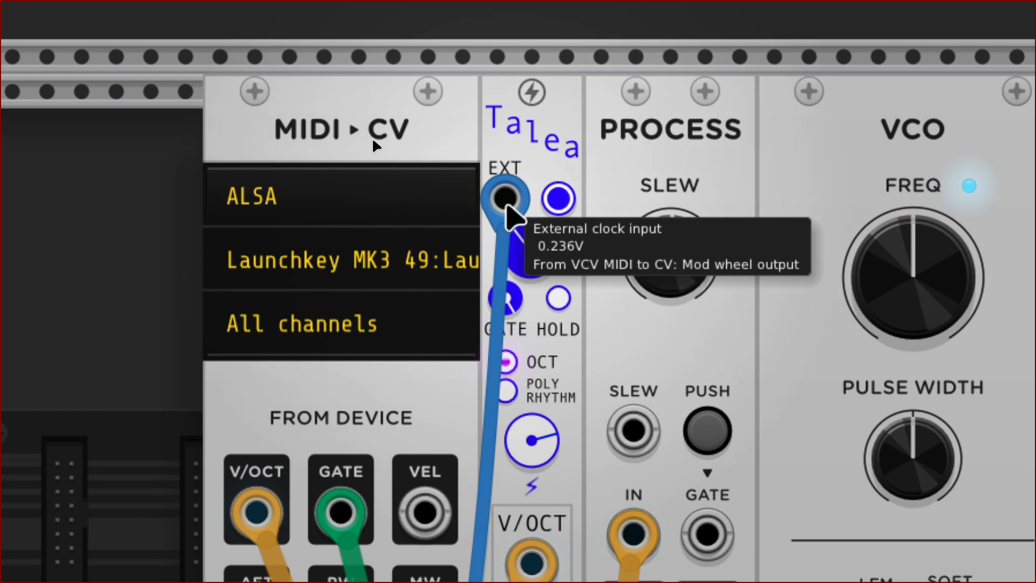
drag(505, 200, 587, 270)
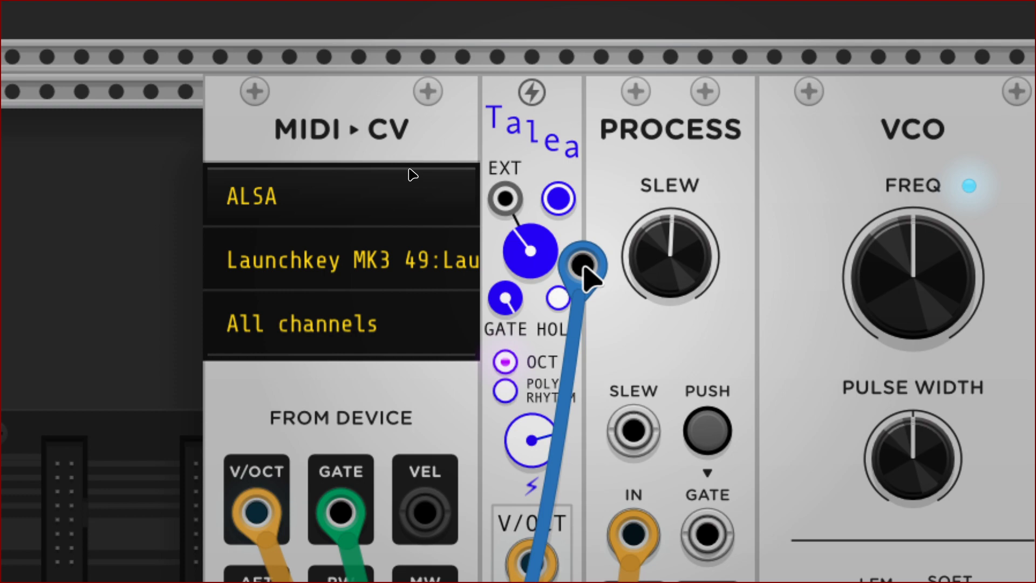
drag(584, 266, 537, 302)
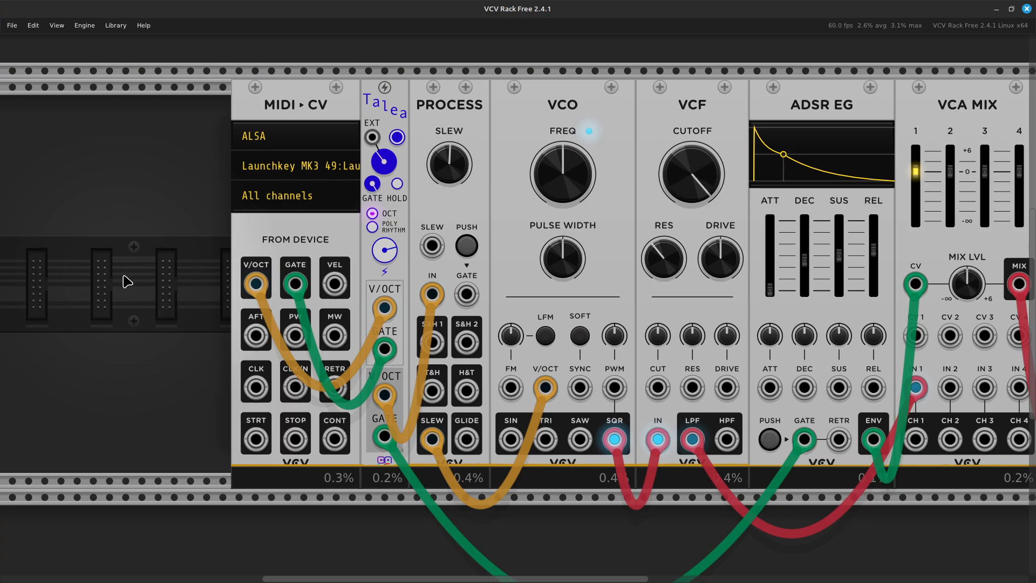
- Add a Polyrhythm Clock module and place it directly against the left side of MIDI-CV
right_click(127, 281)
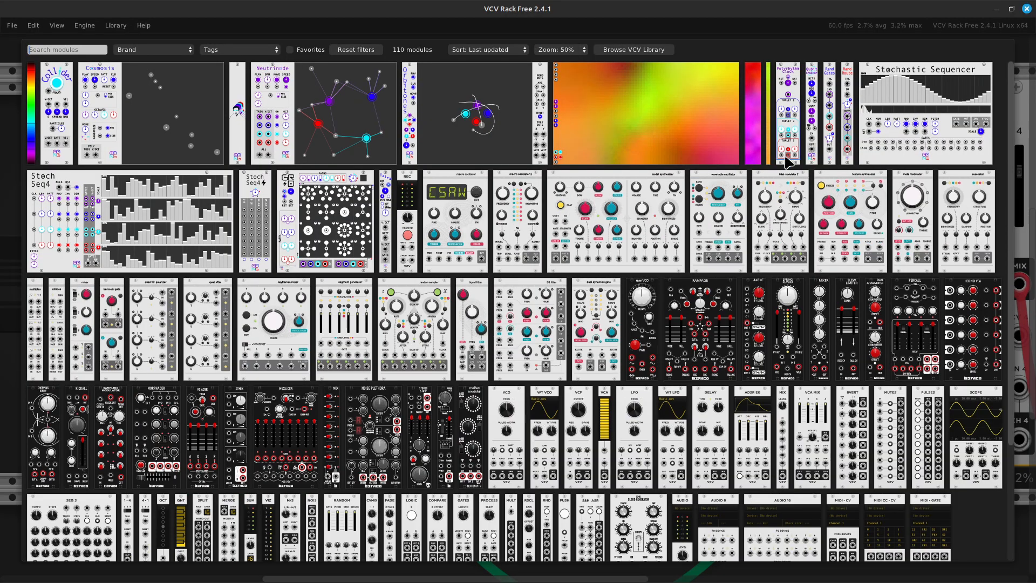
key(Escape)
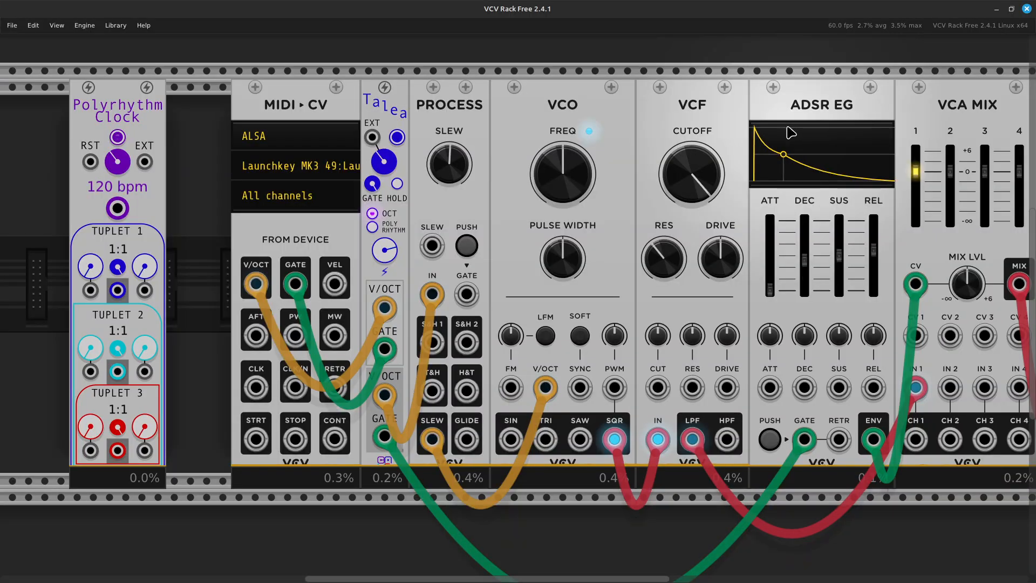
drag(144, 132, 205, 150)
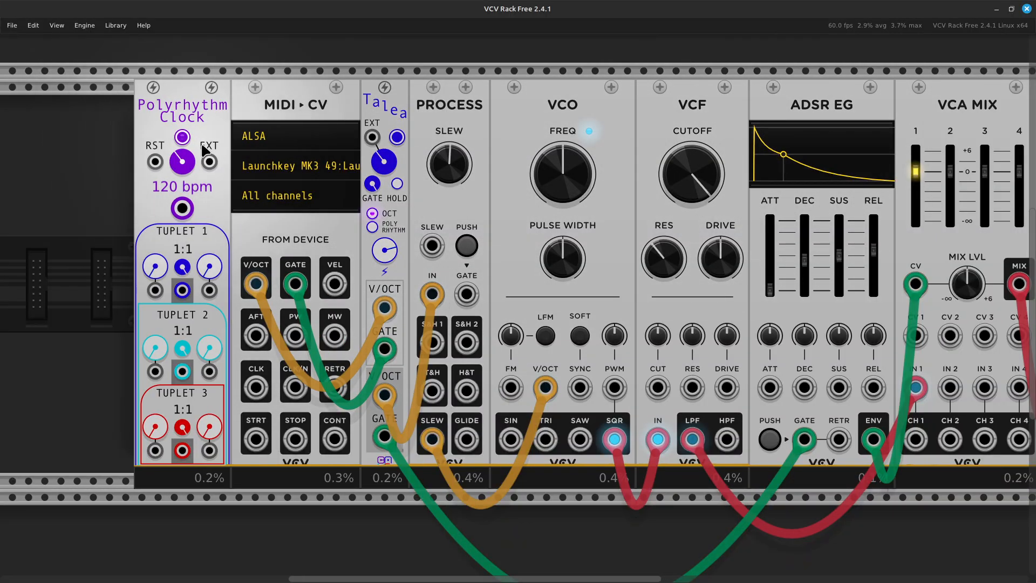
- Patch Polyrhythm Clock's main pulse output into Talea's external clock input with a purple cable and start the clock
right_click(187, 218)
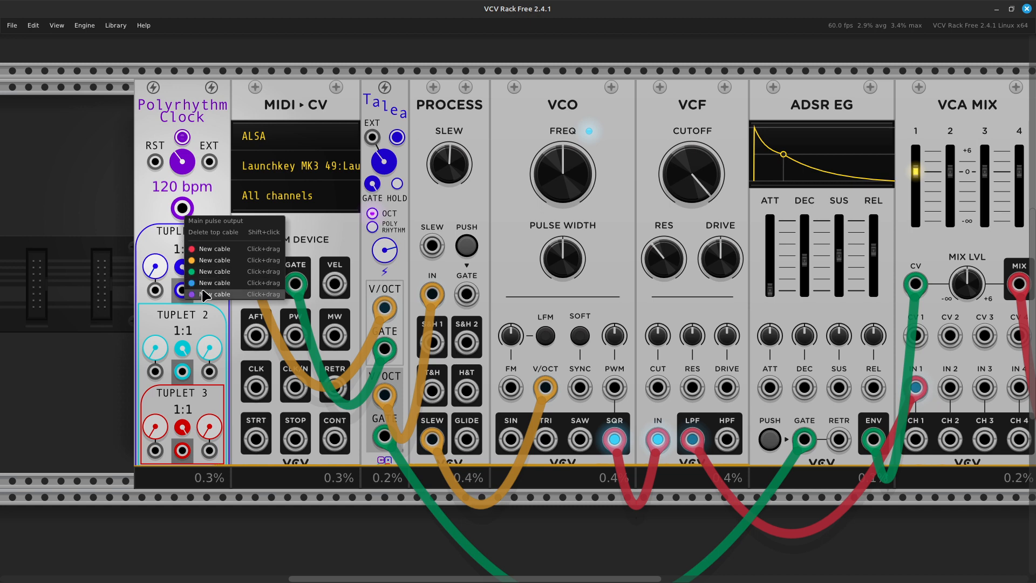
drag(209, 299, 379, 142)
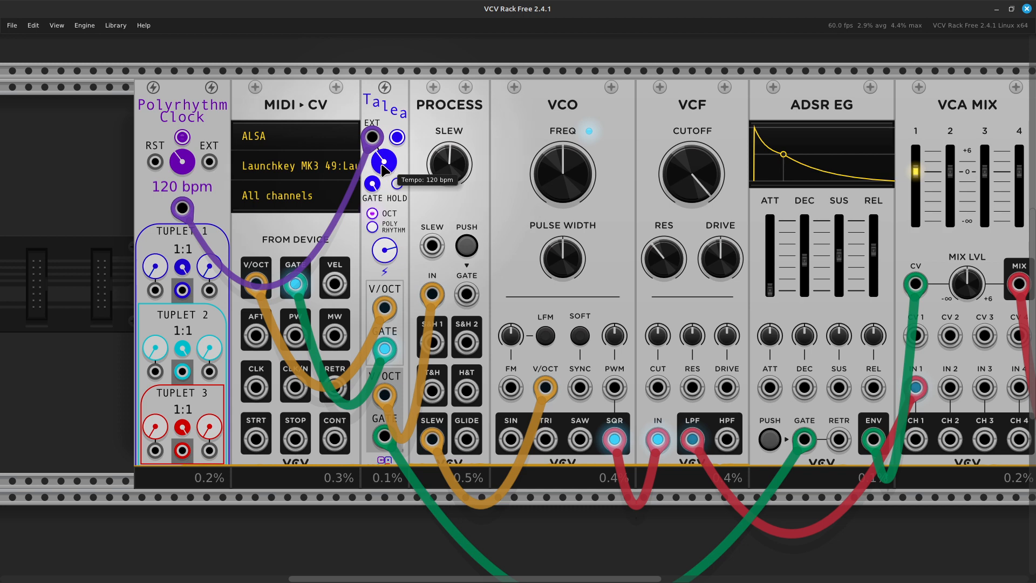
click(184, 139)
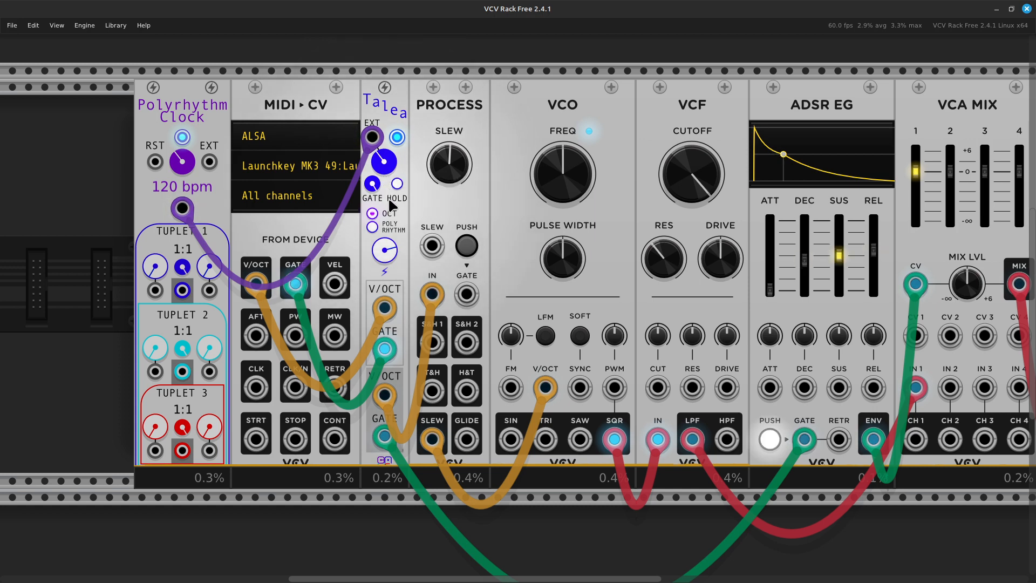
- Unplug the clock cable from Talea's external clock input and repatch it from Polyrhythm Clock's main pulse output in purple
scroll(392, 205, up, 3)
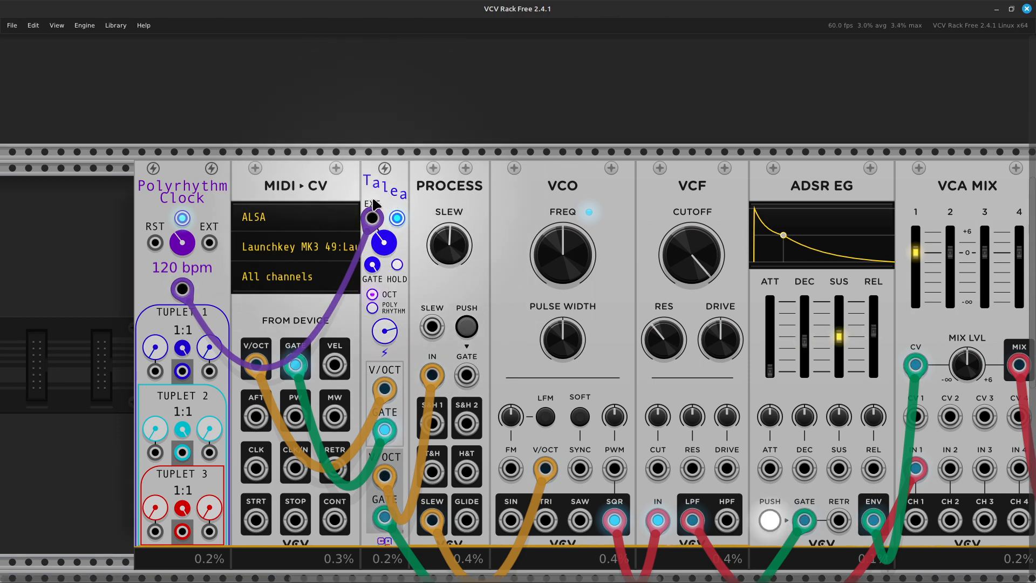
drag(372, 217, 124, 234)
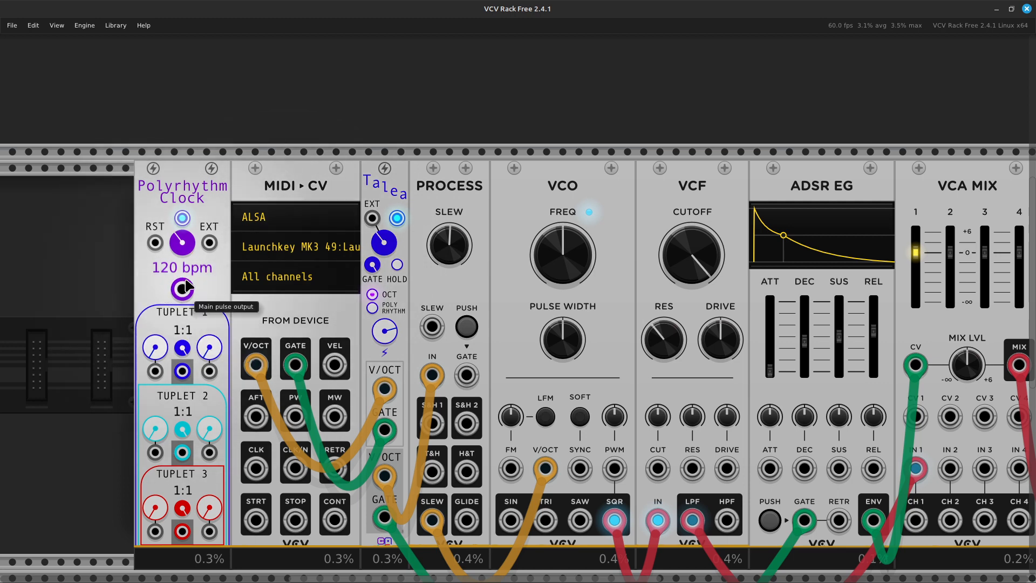
right_click(184, 296)
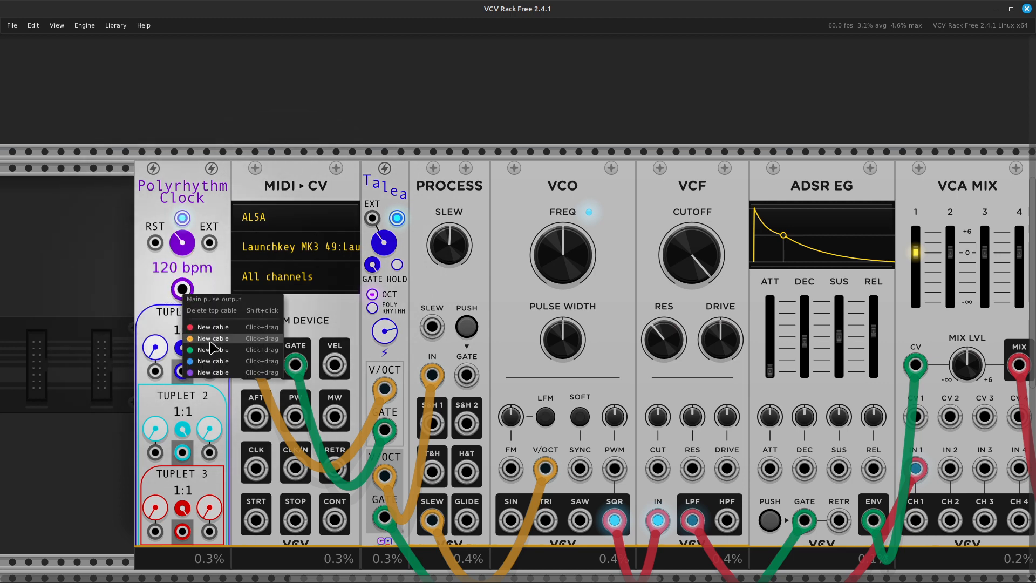
drag(260, 379, 373, 218)
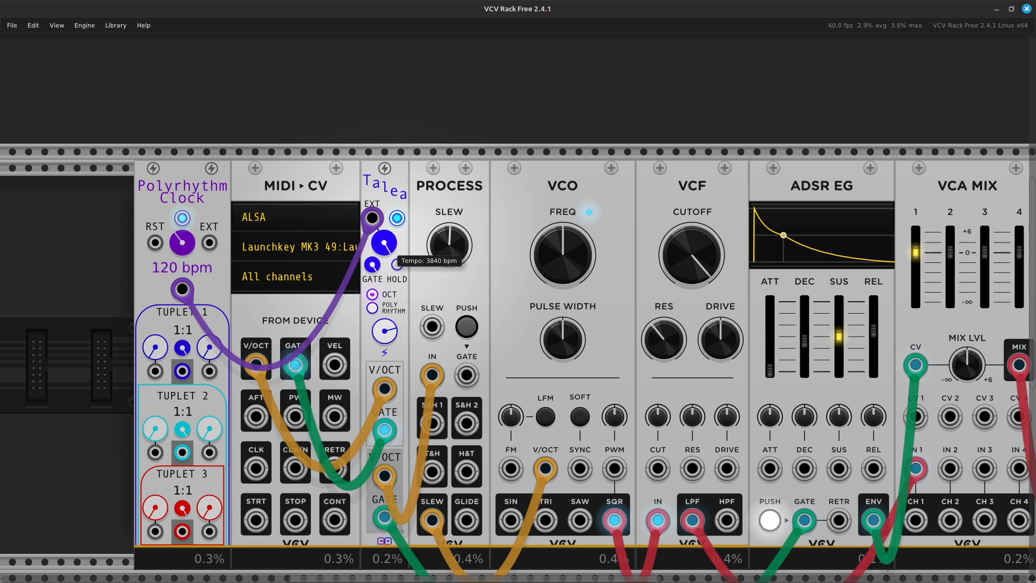
- Turn Talea's tempo down to 15 bpm and raise Polyrhythm Clock's tempo to 3840 bpm
drag(384, 242, 384, 256)
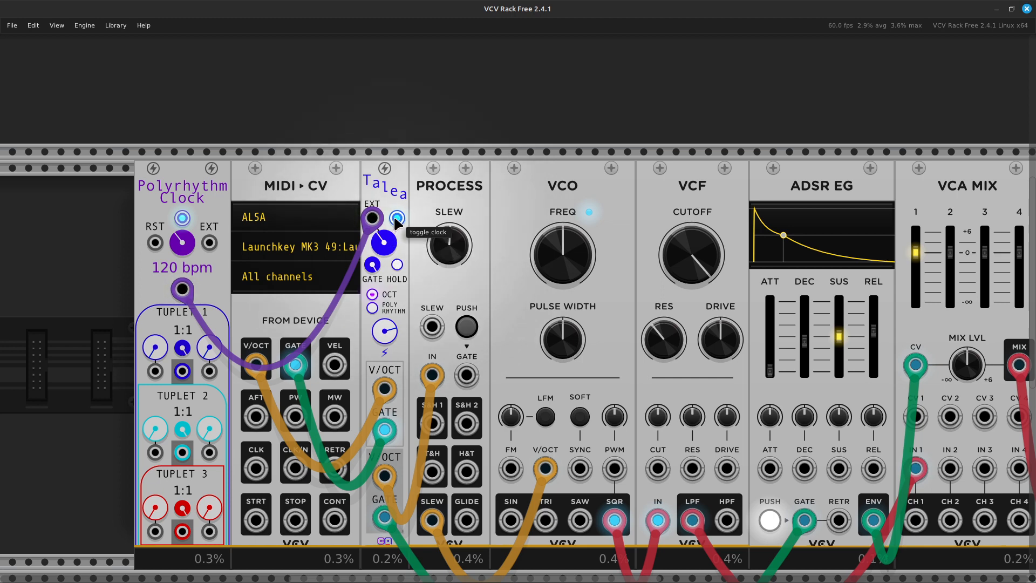
mouse_move(382, 239)
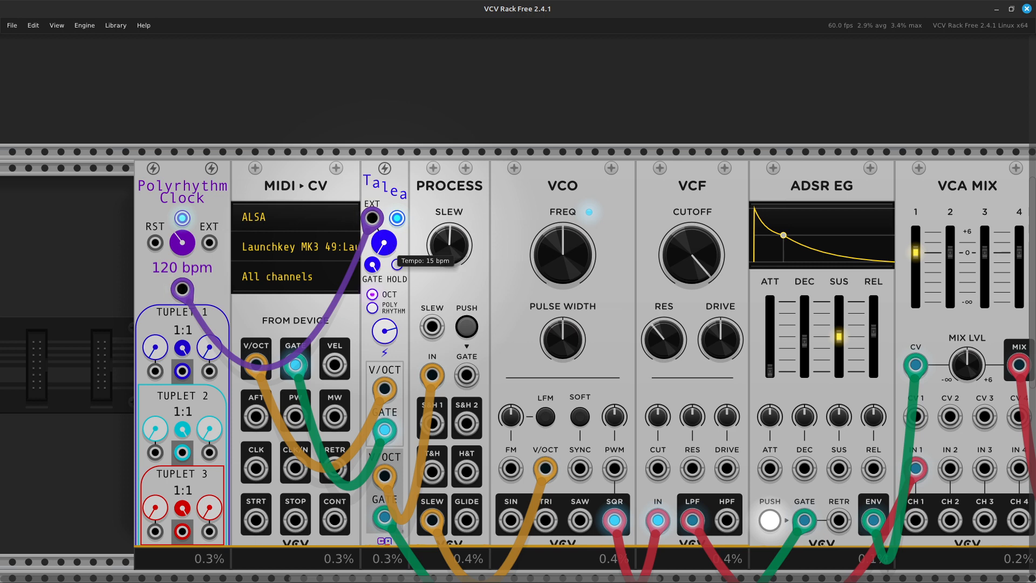
mouse_move(183, 243)
drag(183, 247, 184, 194)
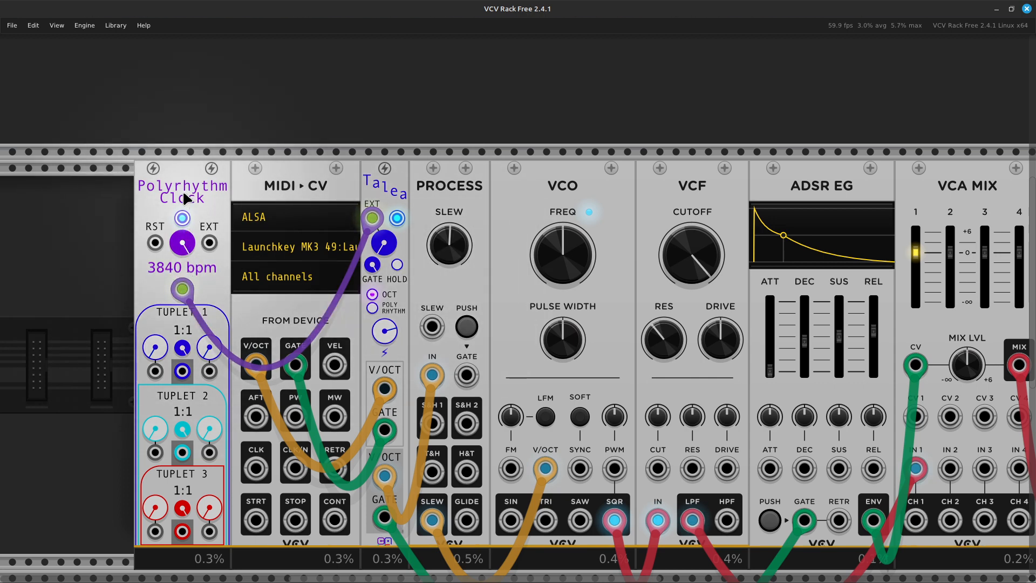
- Delete the Polyrhythm Clock module and set Talea's internal tempo to about 185 bpm
key(Delete)
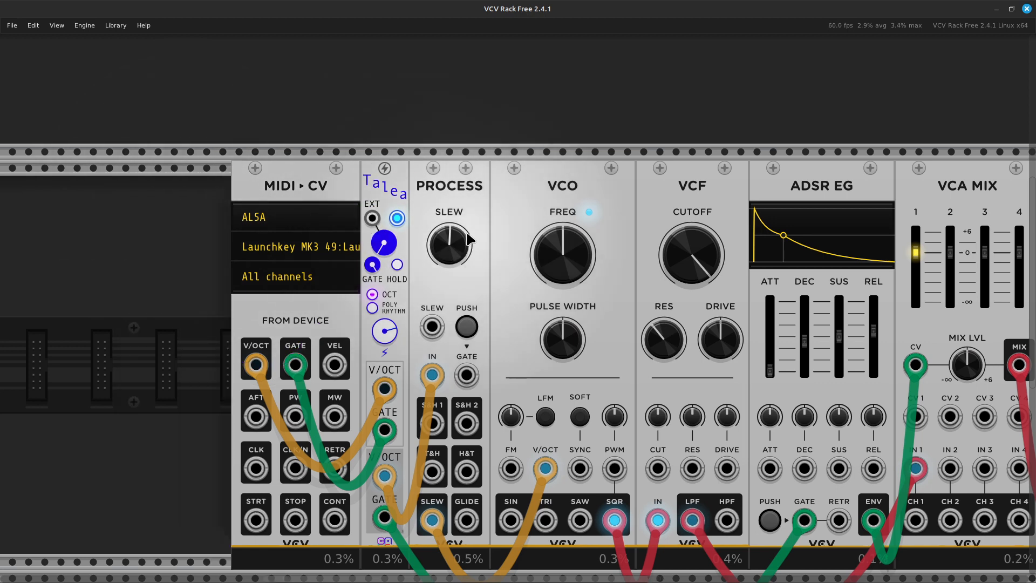
drag(384, 242, 383, 226)
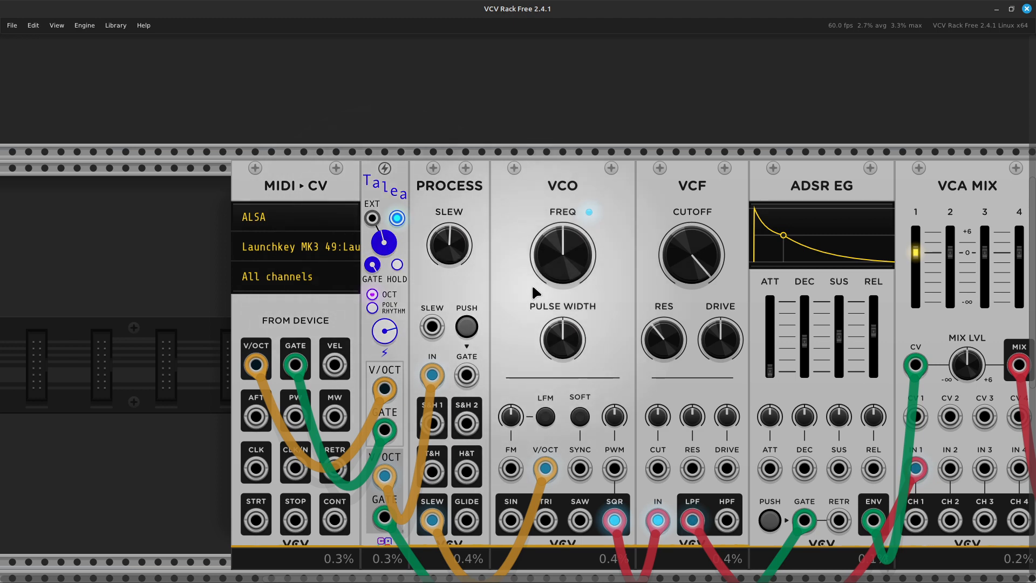
- Pull a new blue cable from MIDI-CV's mod wheel output and discard it over the empty rack space
mouse_move(441, 246)
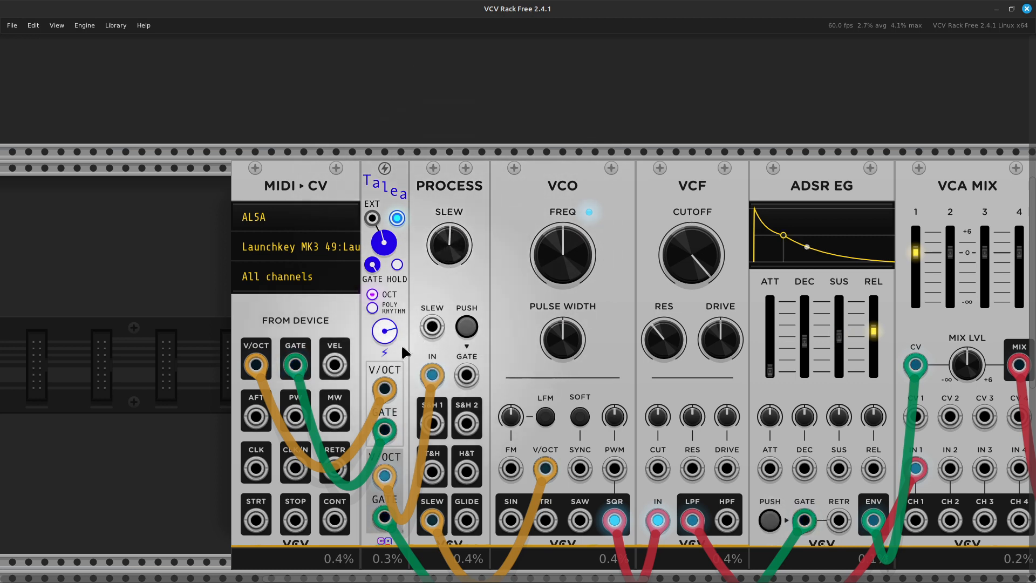
right_click(335, 425)
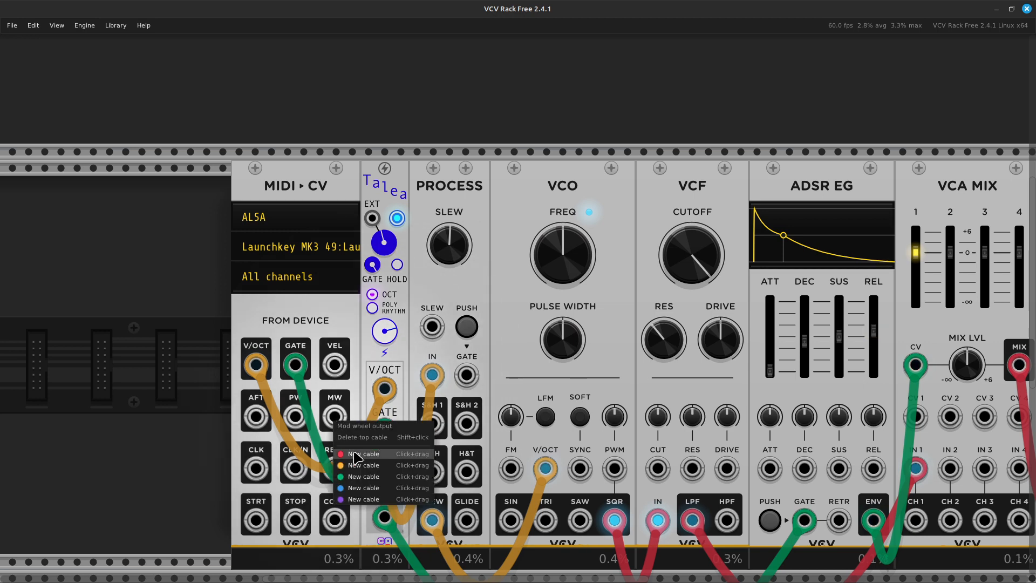
drag(374, 494, 132, 282)
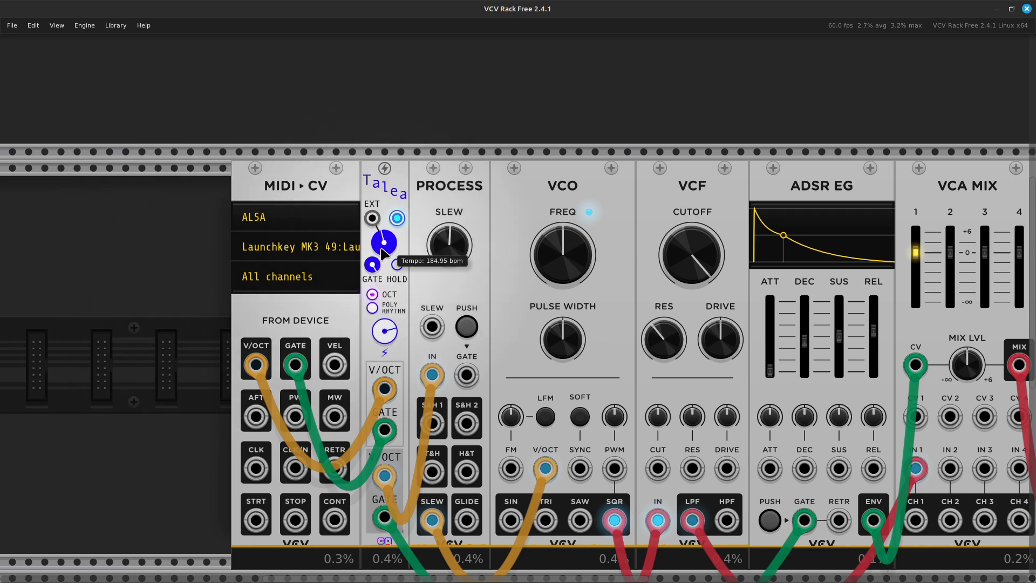
- Raise Talea's tempo until its knob points straight up
mouse_move(382, 246)
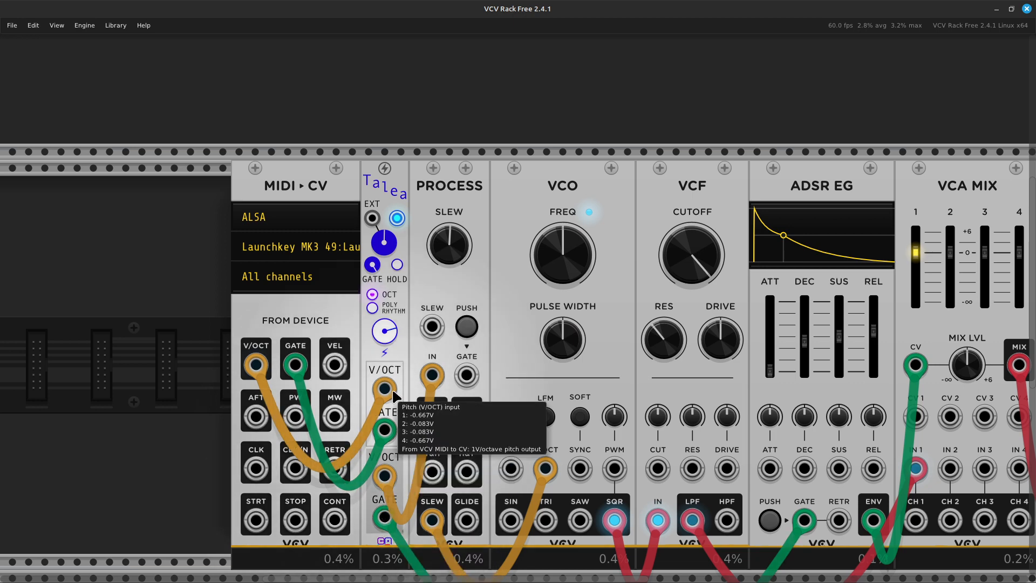
scroll(753, 383, down, 4)
scroll(755, 381, up, 2)
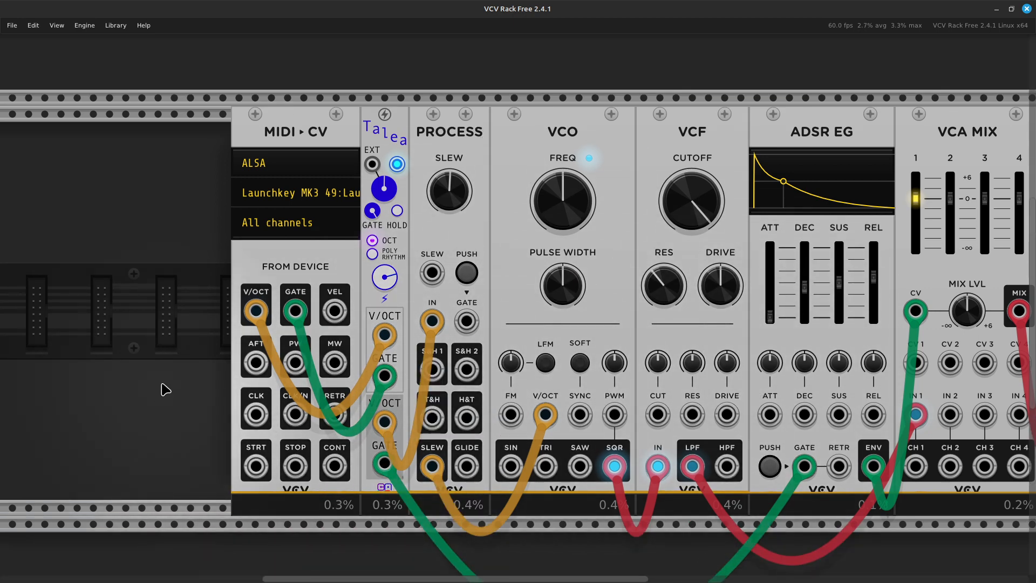
- Examine the installed modules in the module browser, and review the complete synth patch
right_click(162, 388)
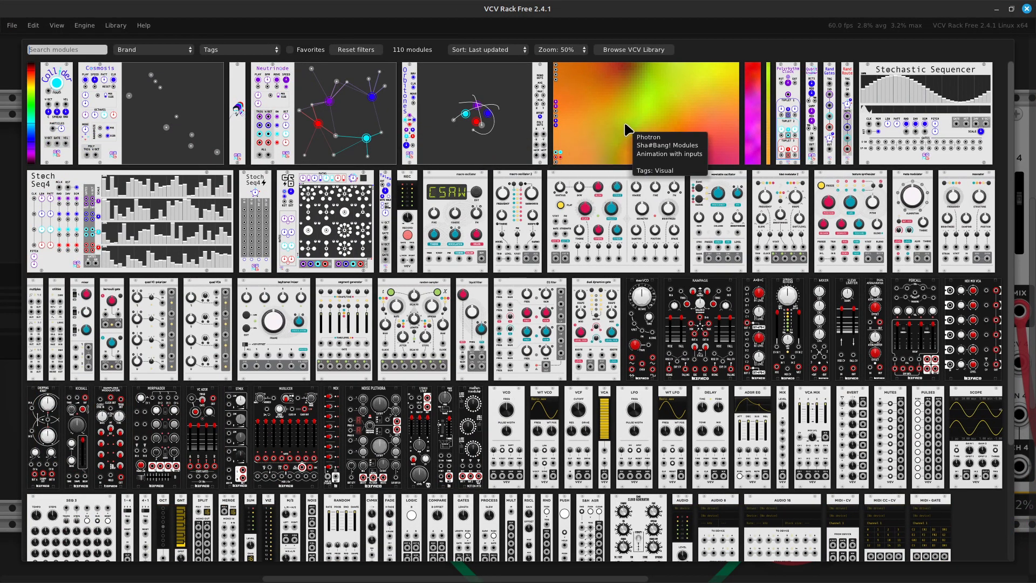
scroll(755, 198, down, 1)
scroll(754, 198, up, 1)
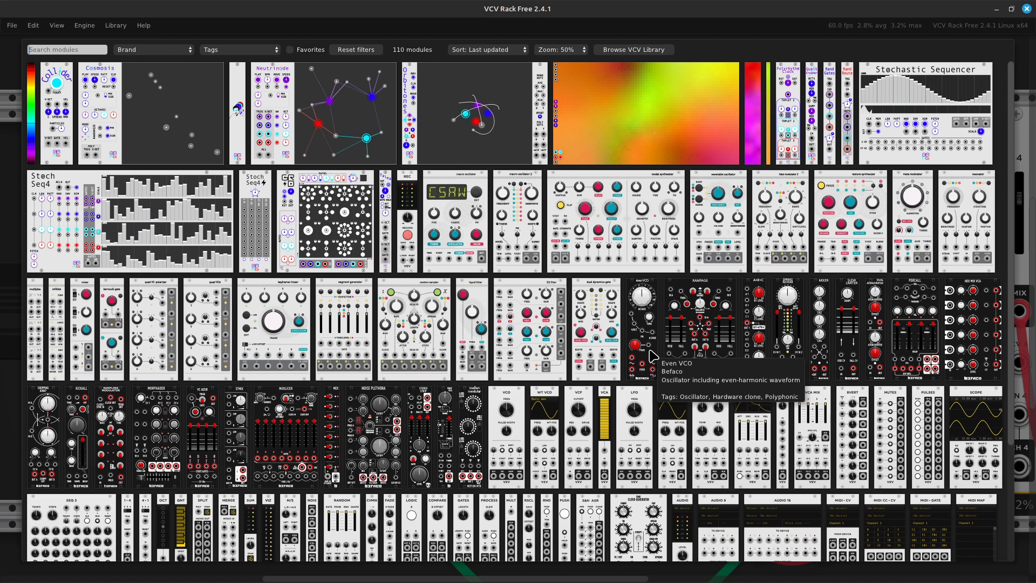
key(Escape)
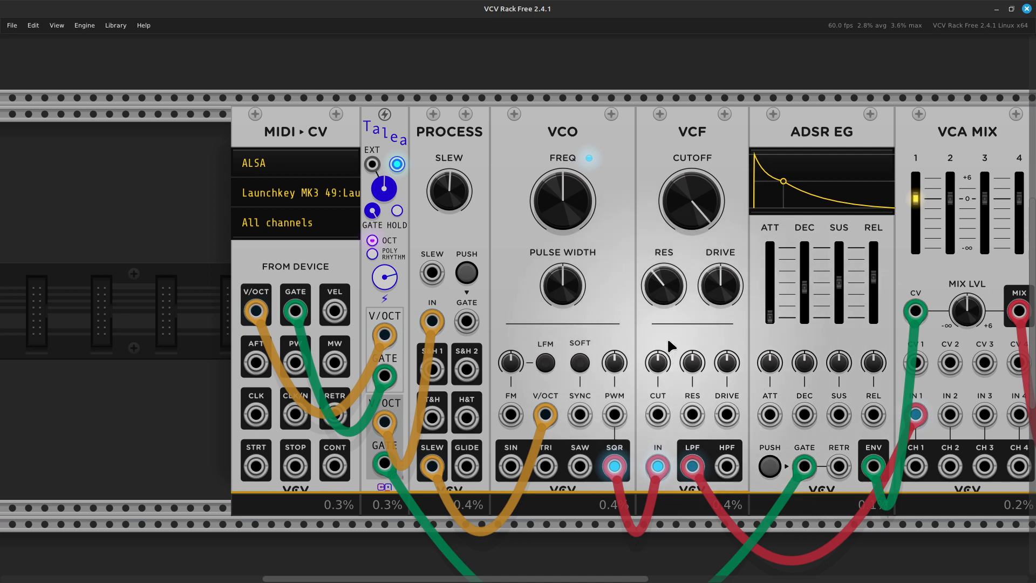
scroll(671, 335, right, 5)
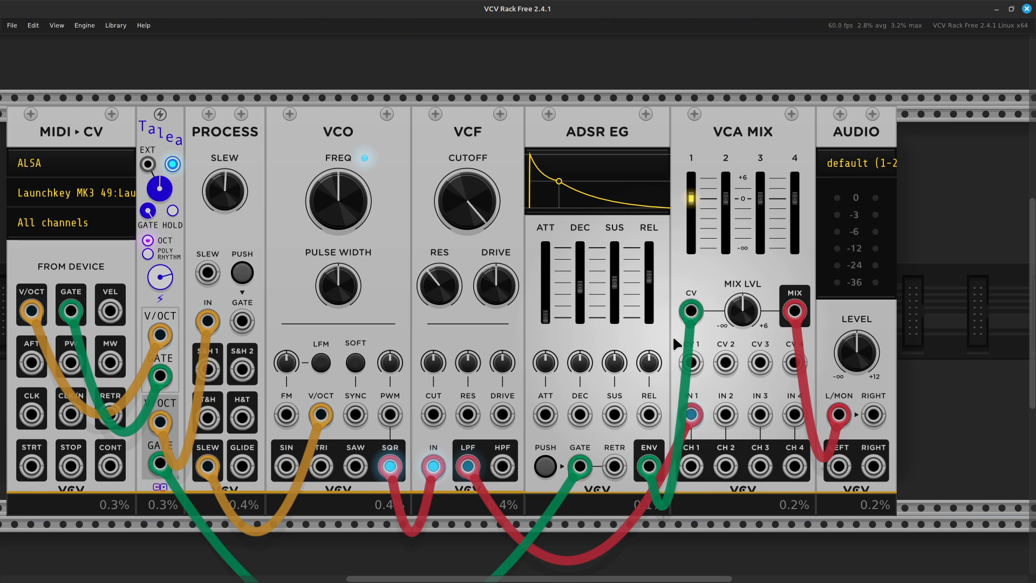
scroll(673, 338, down, 2)
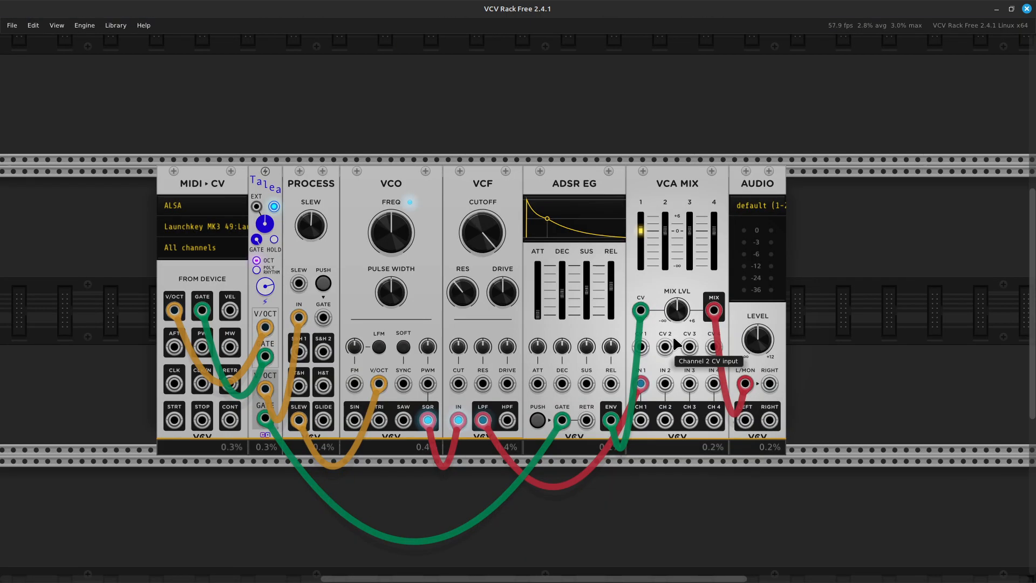